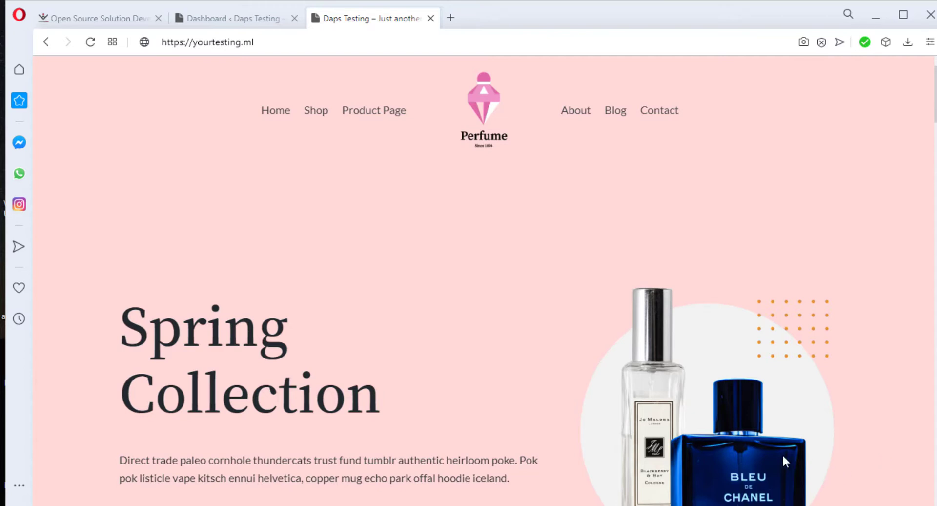
# Review the perfume store's homepage, from the Spring Collection banner through the featured products, testimonials and collections.
pyautogui.scroll(-8, 486, 272)
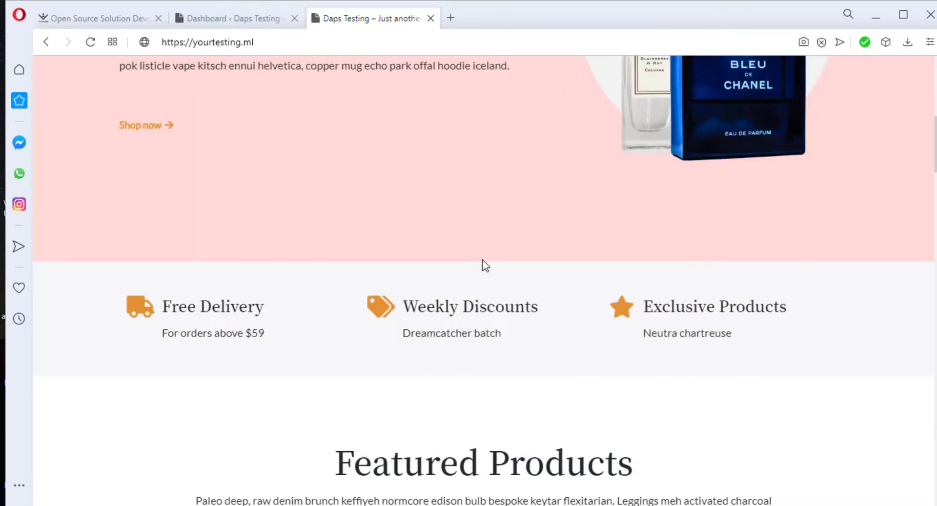
pyautogui.scroll(-10, 482, 260)
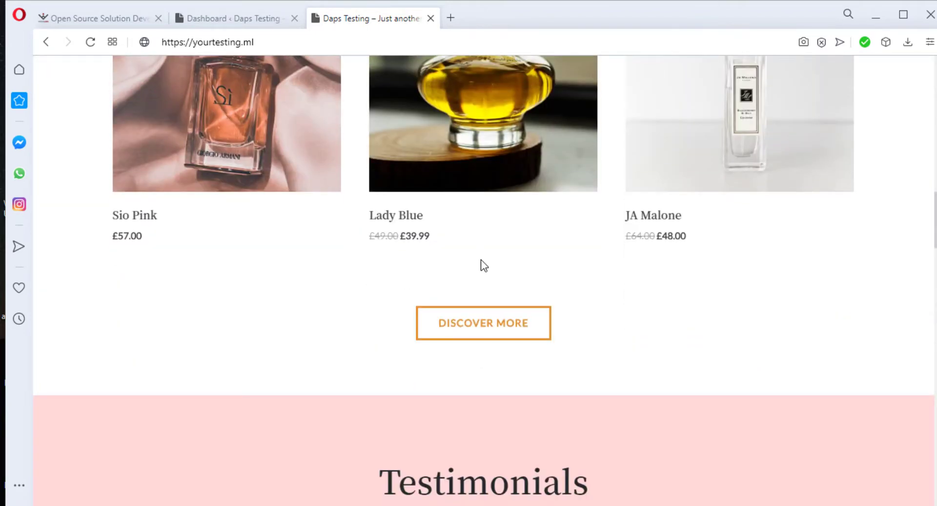
pyautogui.scroll(3, 482, 261)
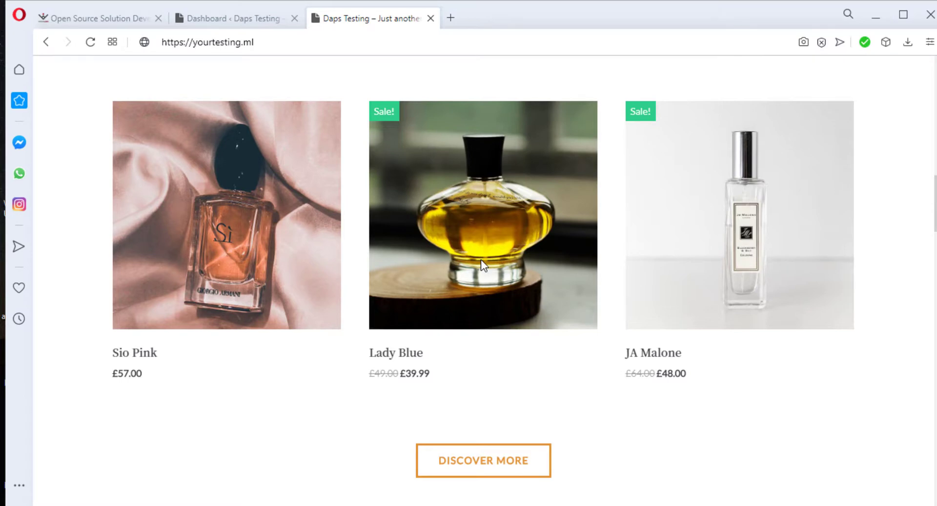
pyautogui.scroll(-12, 481, 259)
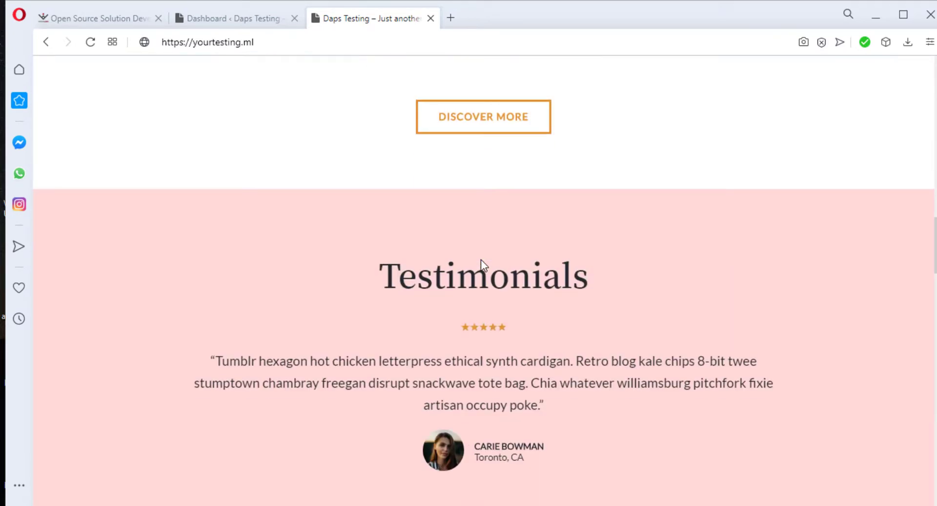
pyautogui.scroll(-7, 484, 264)
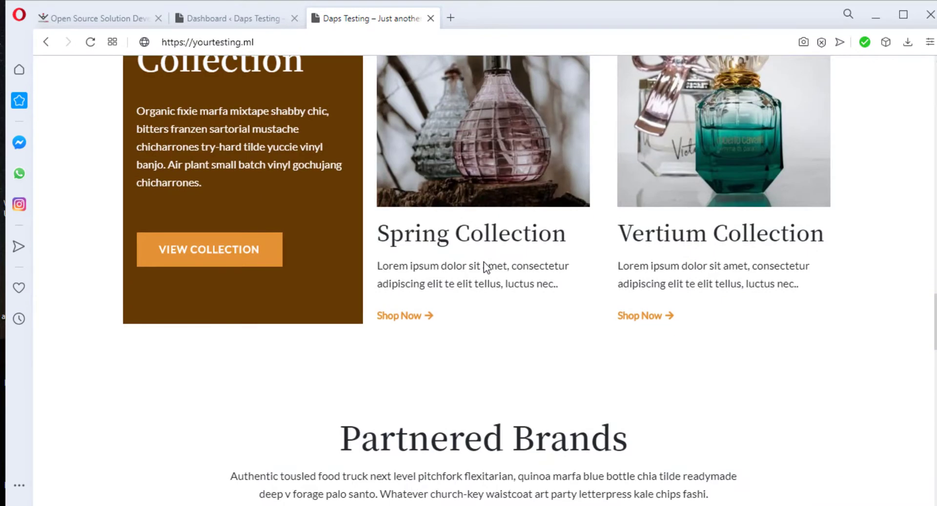
pyautogui.scroll(20, 484, 262)
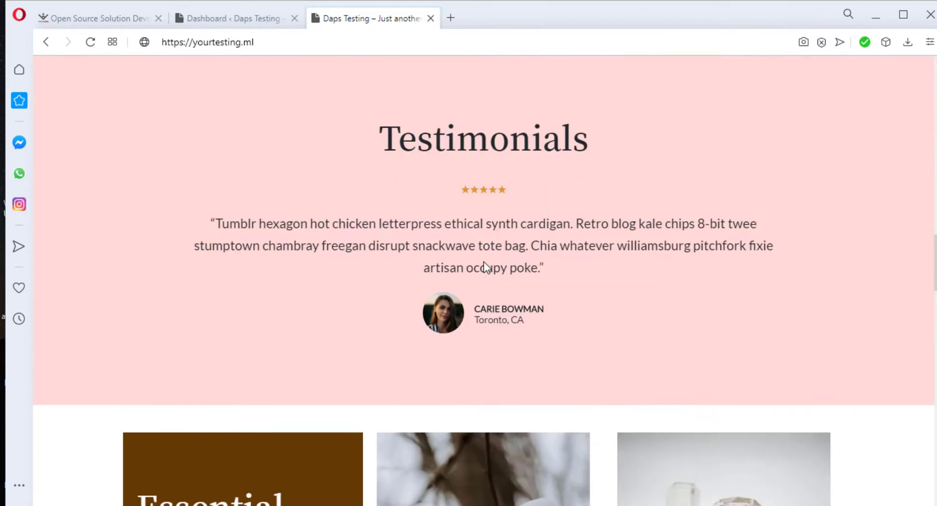
pyautogui.scroll(5, 484, 263)
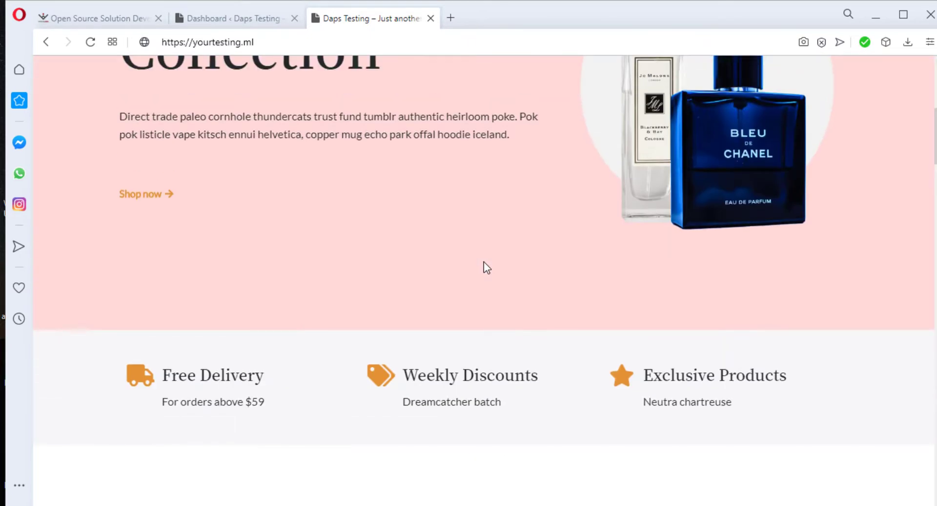
pyautogui.scroll(4, 484, 268)
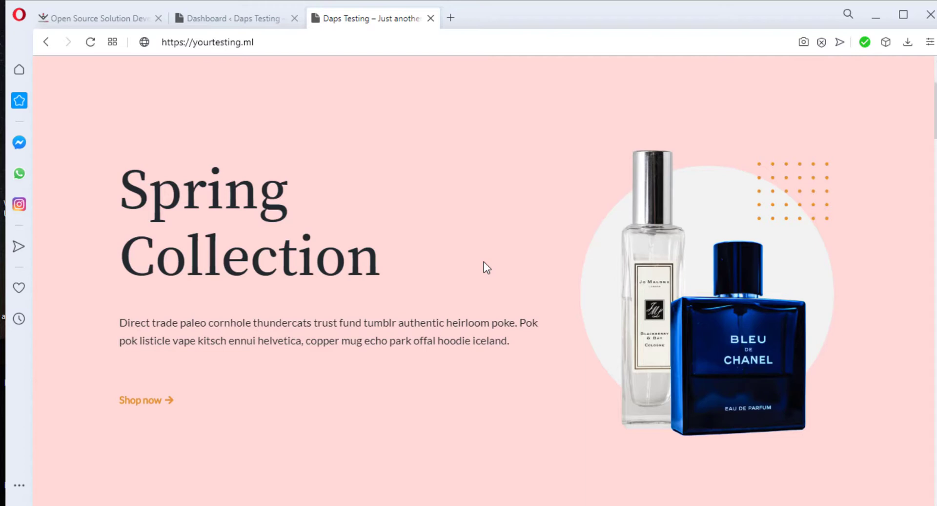
pyautogui.scroll(-10, 686, 264)
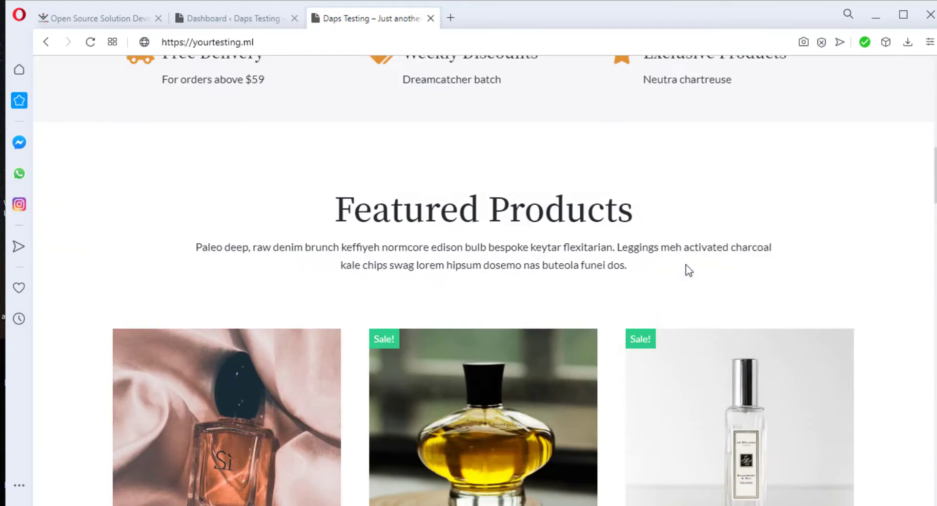
pyautogui.scroll(-5, 686, 265)
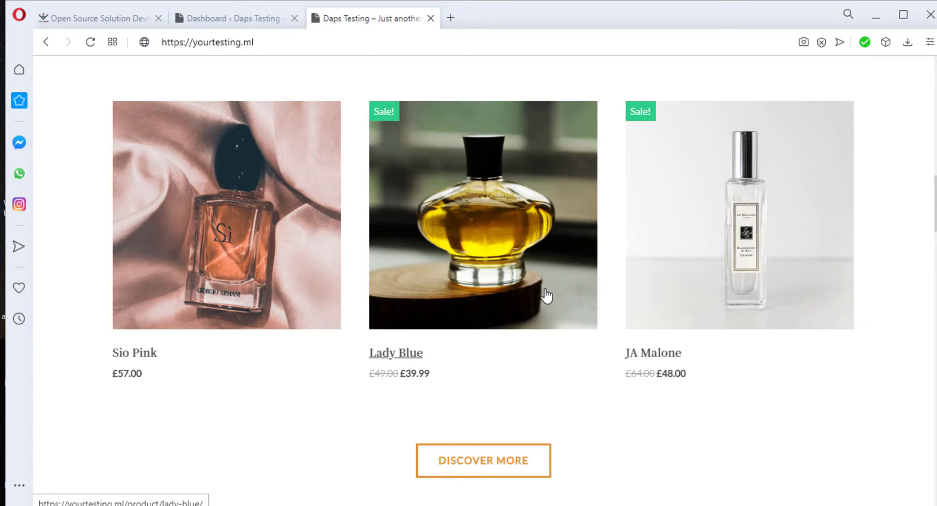
# Switch to the WisdmLabs website and look over its homepage services and client brands.
pyautogui.click(122, 11)
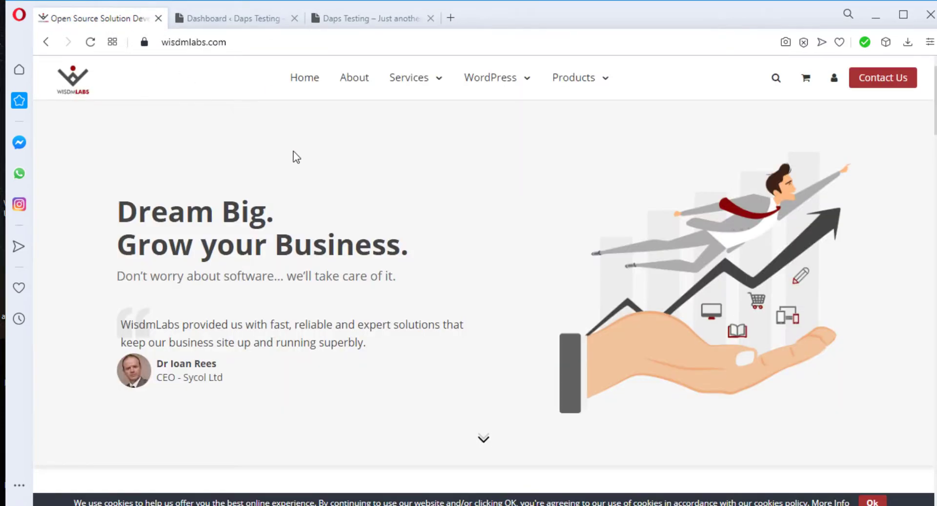
pyautogui.scroll(-5, 313, 157)
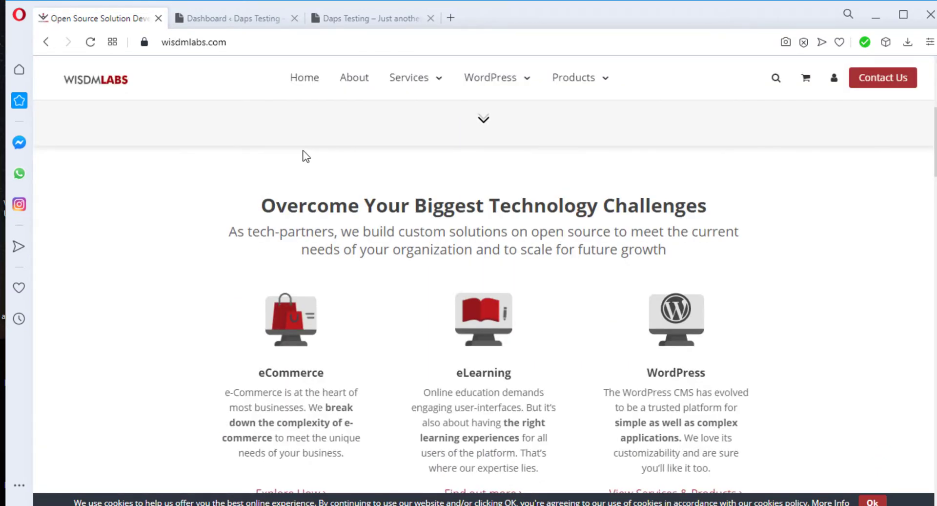
pyautogui.scroll(-5, 306, 156)
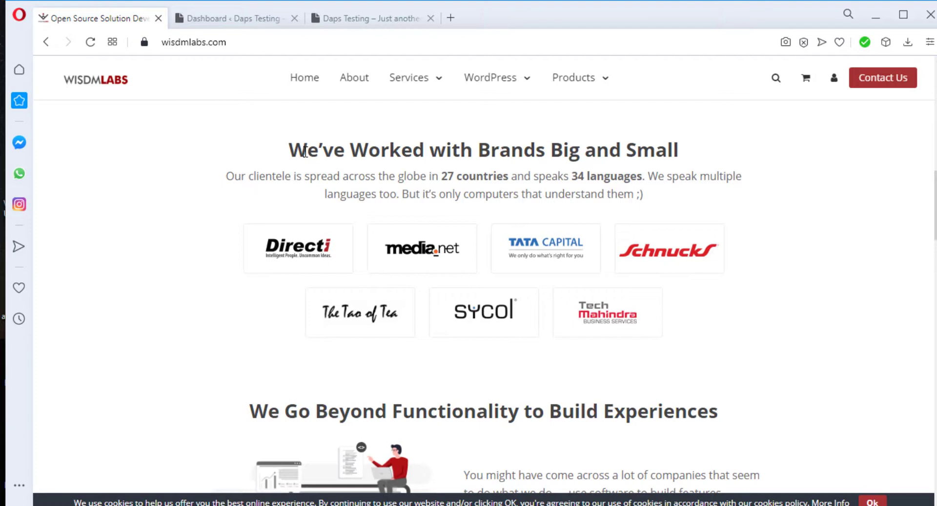
# In the store's WordPress admin, open CSP product pricing and choose Customer Specific Pricing as the rule option.
pyautogui.click(238, 20)
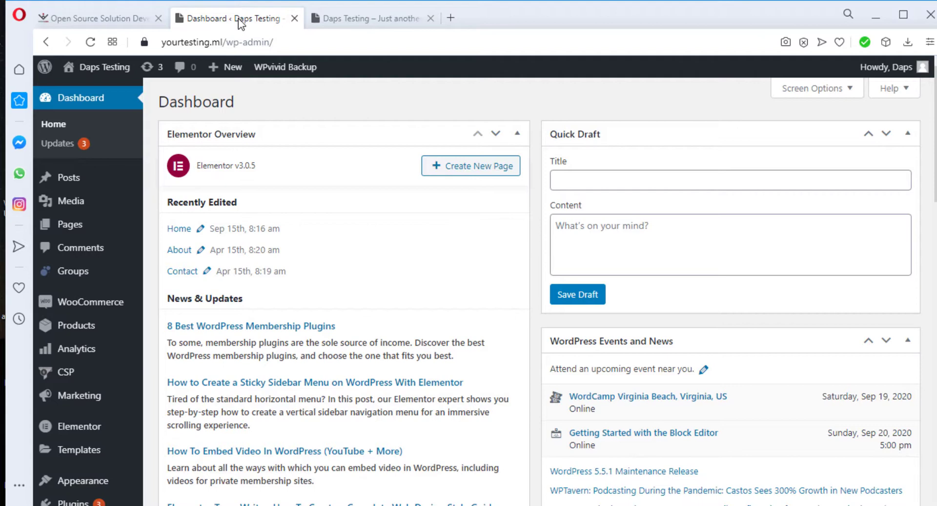
pyautogui.scroll(-4, 342, 147)
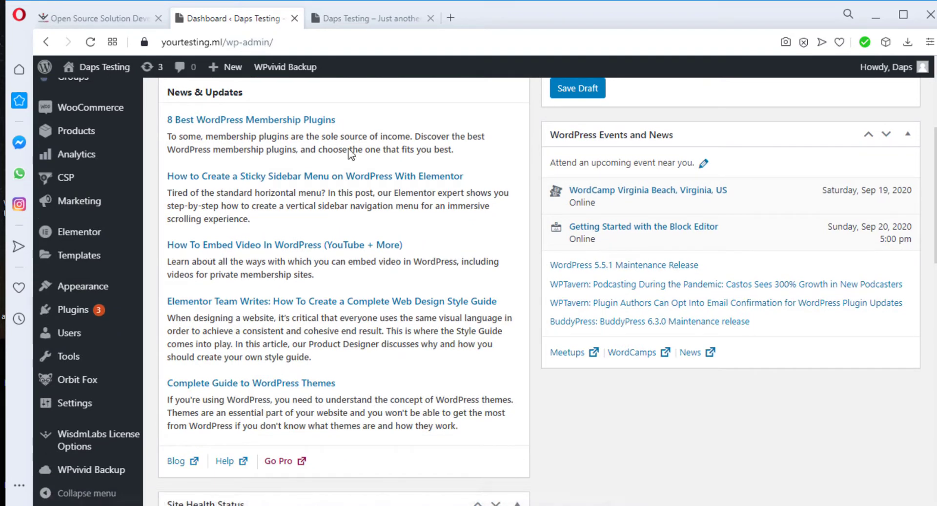
pyautogui.moveTo(76, 178)
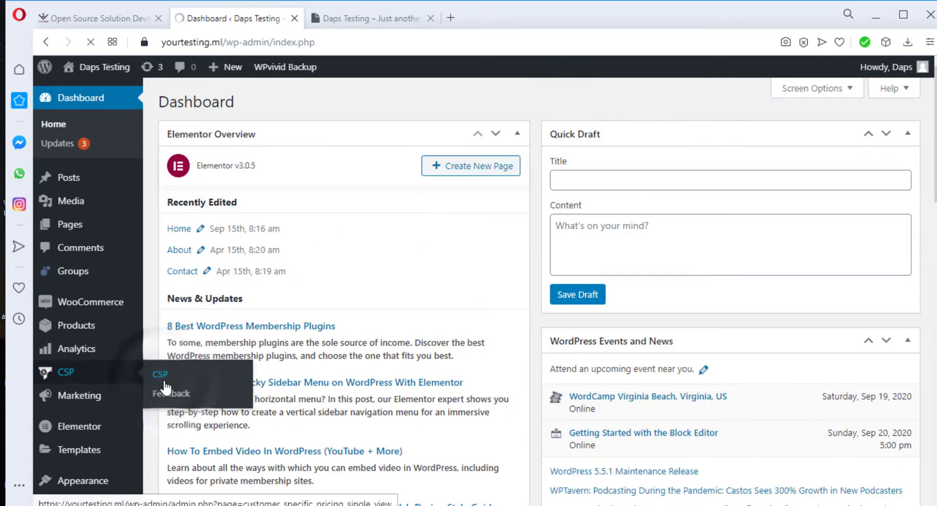
pyautogui.click(159, 374)
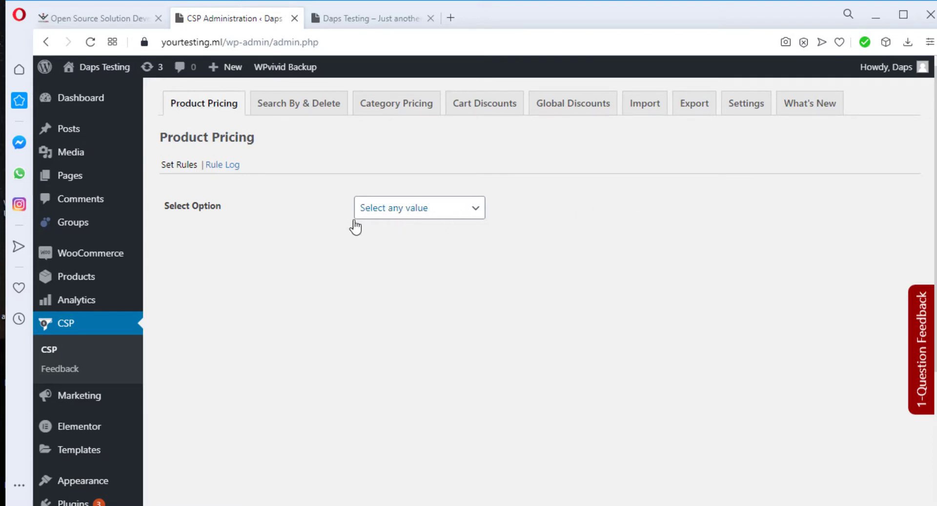
pyautogui.click(462, 213)
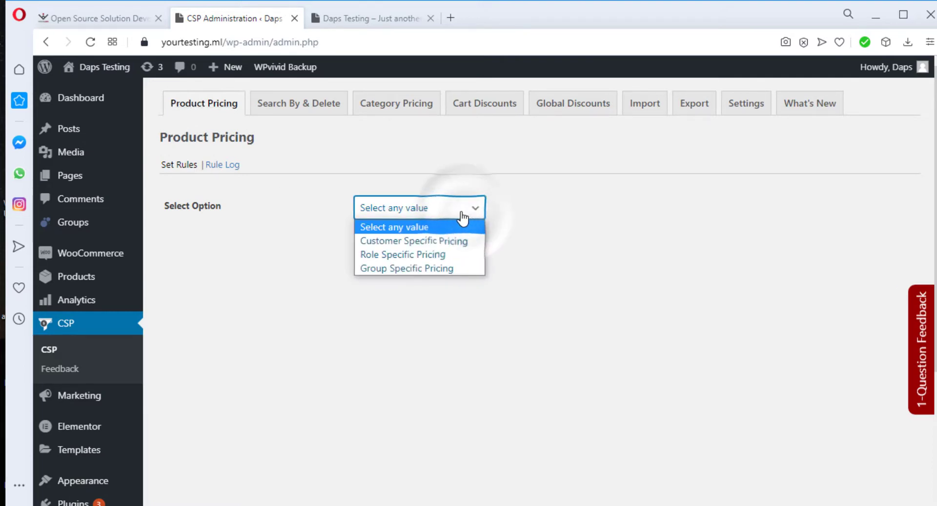
pyautogui.click(426, 243)
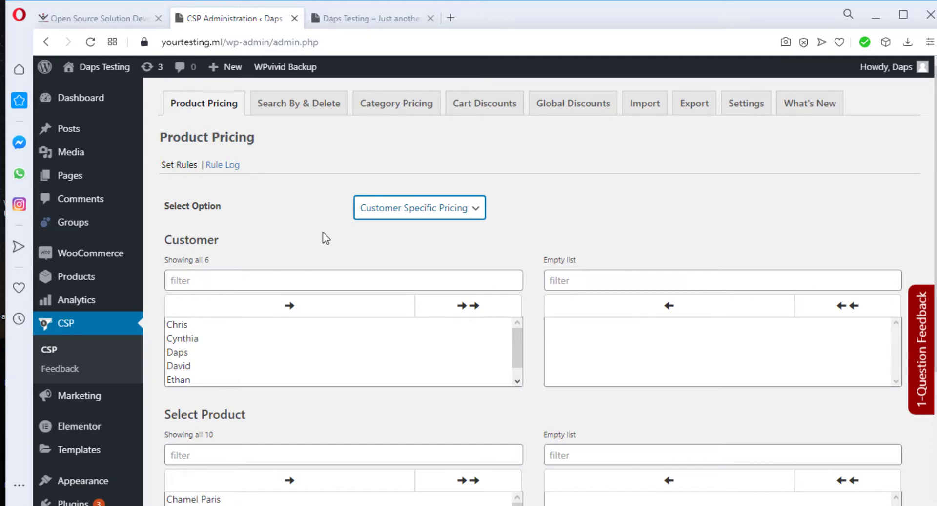
# Move only the fourth customer in the available customers list into the selection for the pricing rule.
pyautogui.scroll(-3, 324, 236)
pyautogui.scroll(3, 326, 246)
pyautogui.click(187, 371)
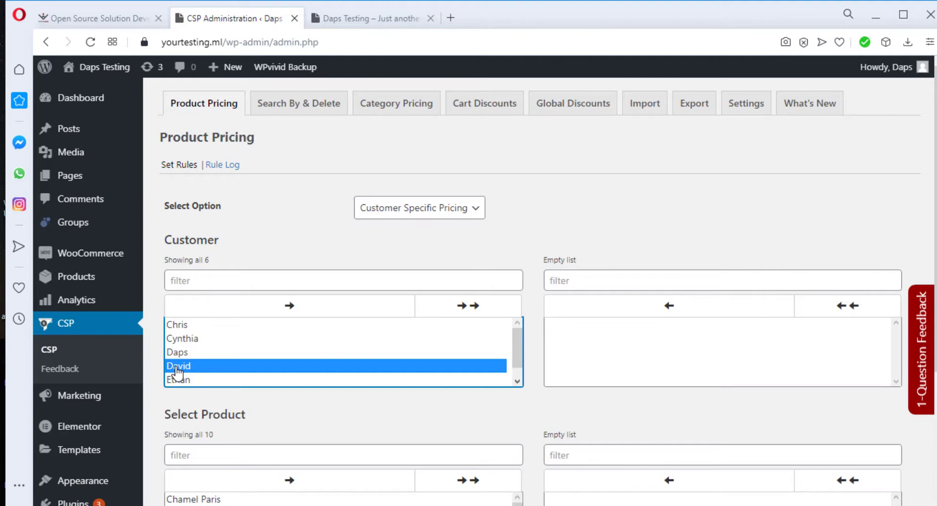
pyautogui.keyDown('ctrl'); pyautogui.click(177, 337); pyautogui.keyUp('ctrl')
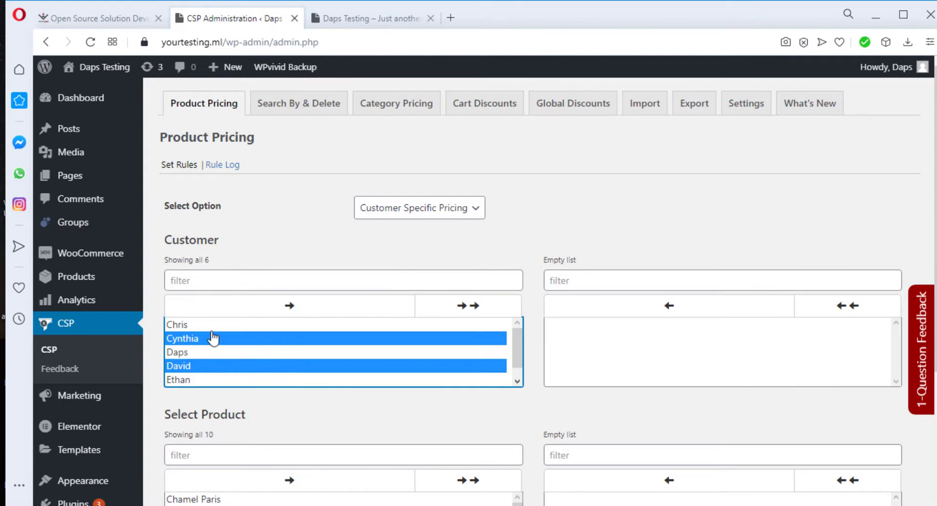
pyautogui.click(211, 337)
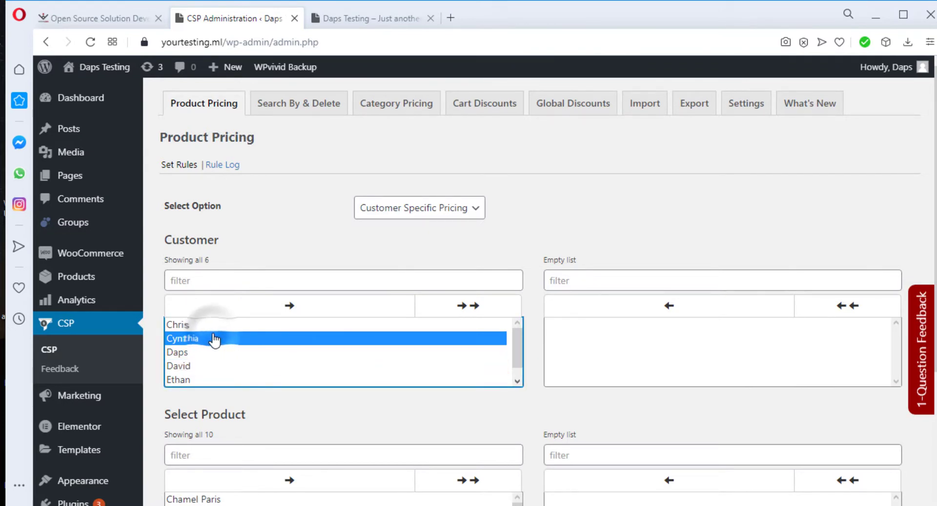
pyautogui.click(207, 366)
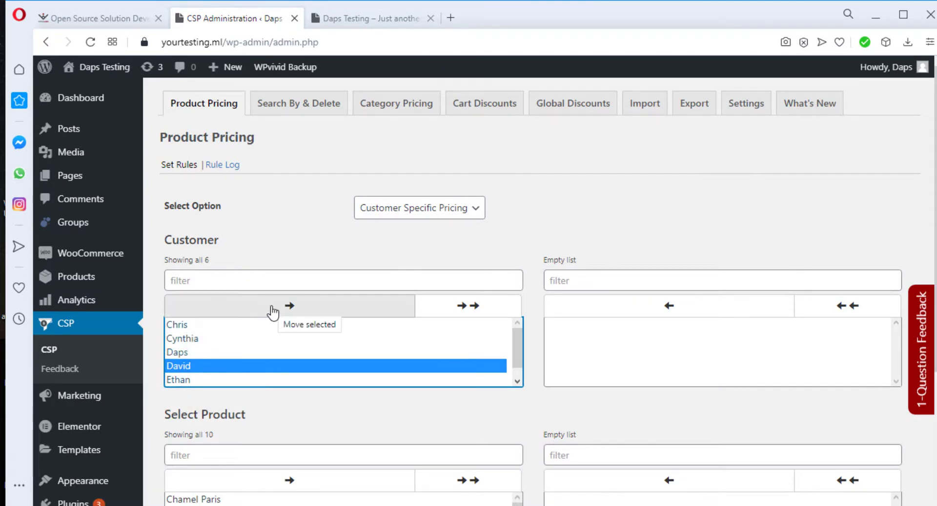
pyautogui.click(273, 311)
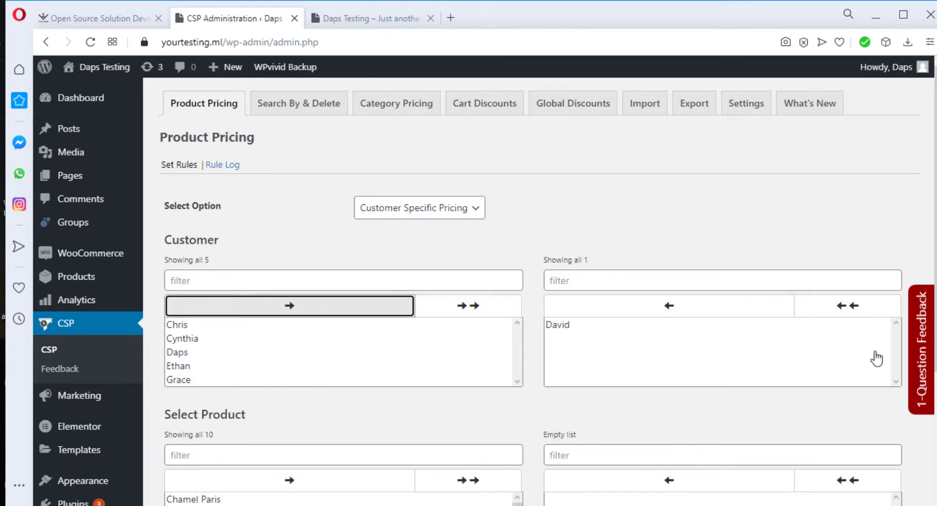
pyautogui.click(599, 333)
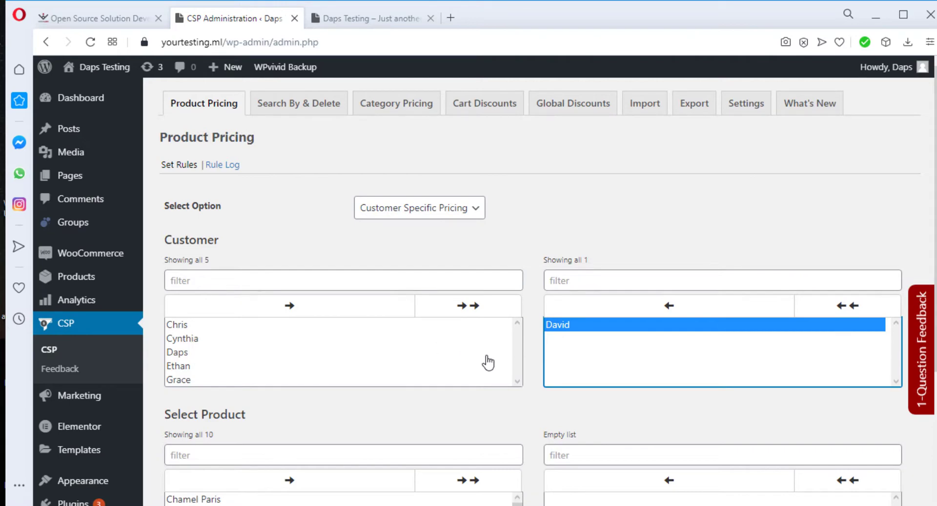
# Add all products to the pricing rule's product selection and bring up the price-setting table.
pyautogui.scroll(-4, 493, 385)
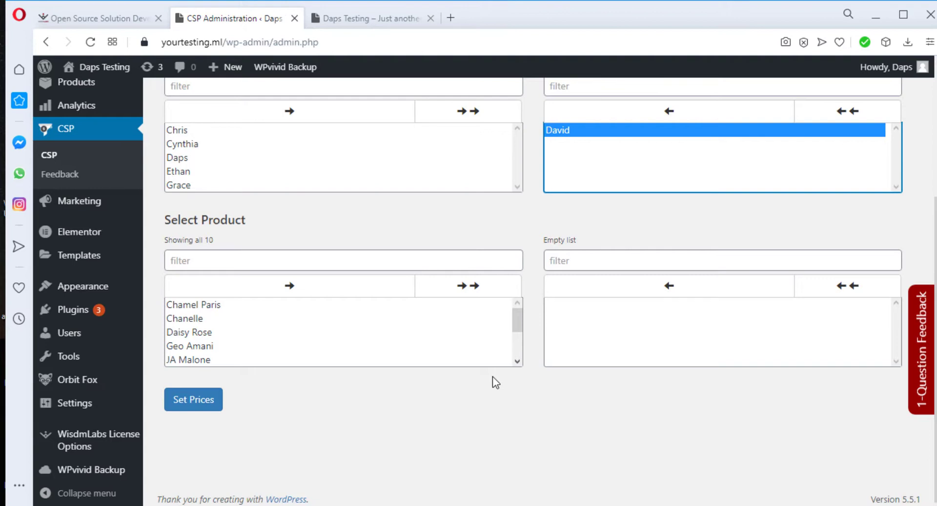
pyautogui.click(466, 289)
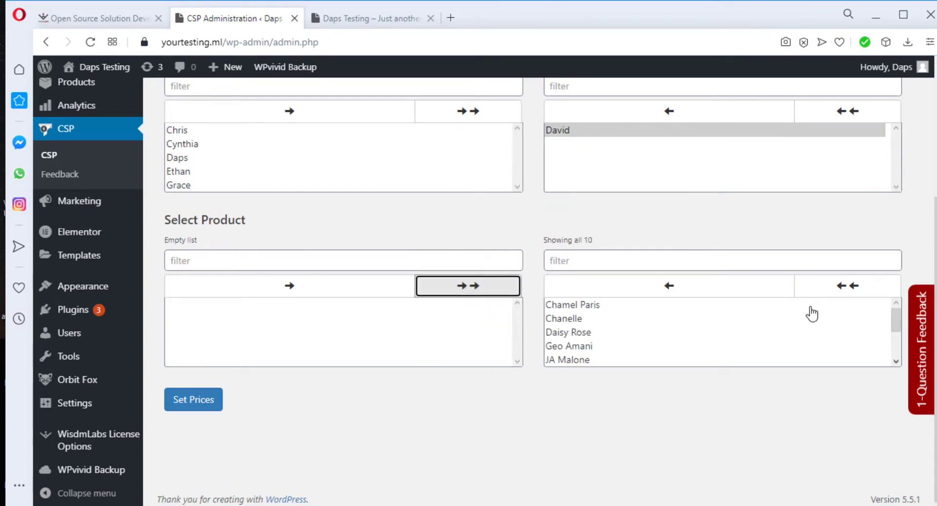
pyautogui.scroll(-3, 635, 337)
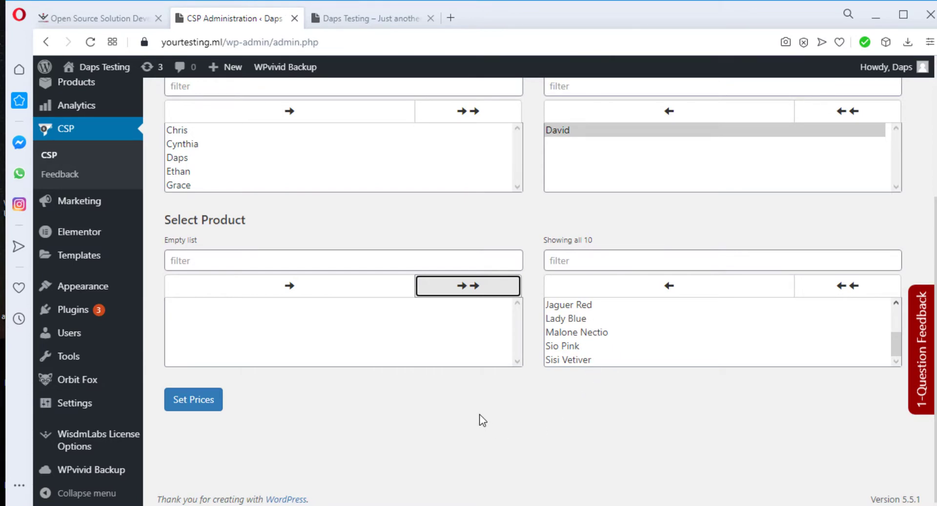
pyautogui.click(185, 410)
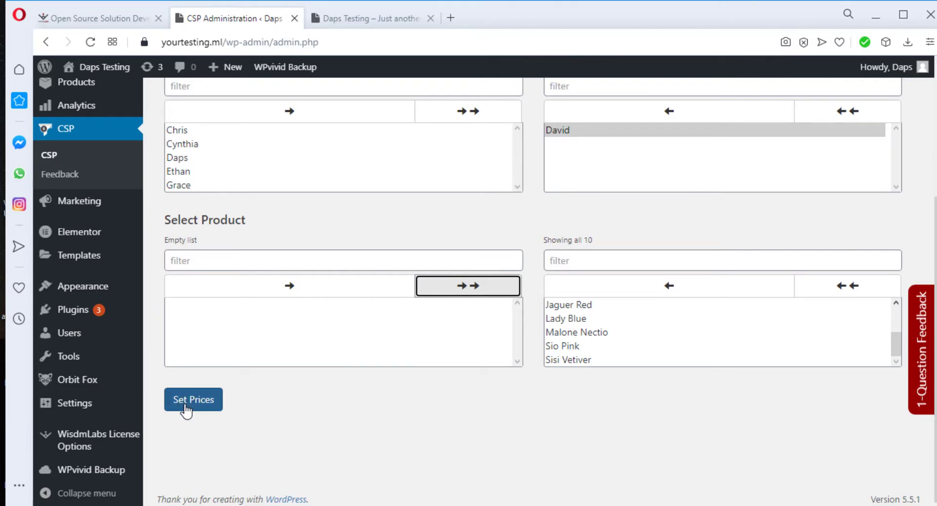
pyautogui.scroll(1, 307, 361)
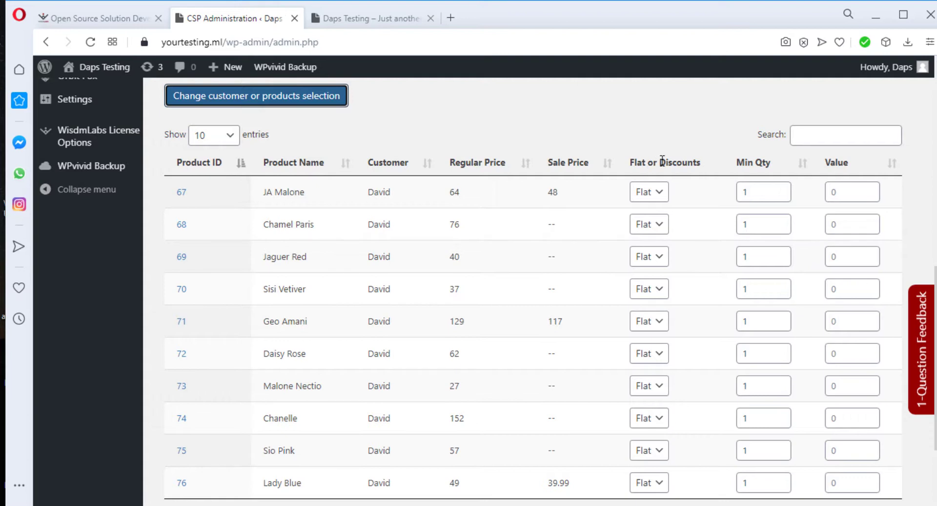
# Set the JA Malone rule to a percentage discount with a value of 5.
pyautogui.click(658, 196)
pyautogui.click(651, 222)
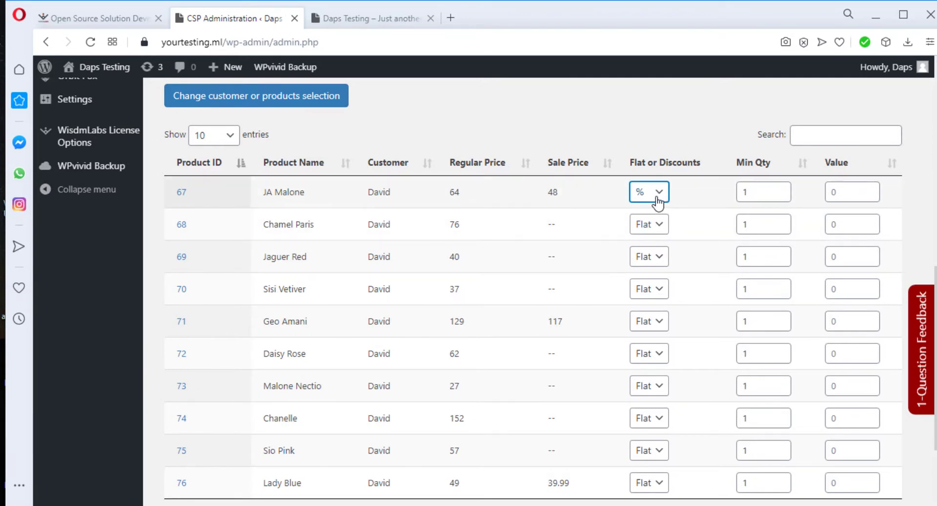
pyautogui.click(848, 193)
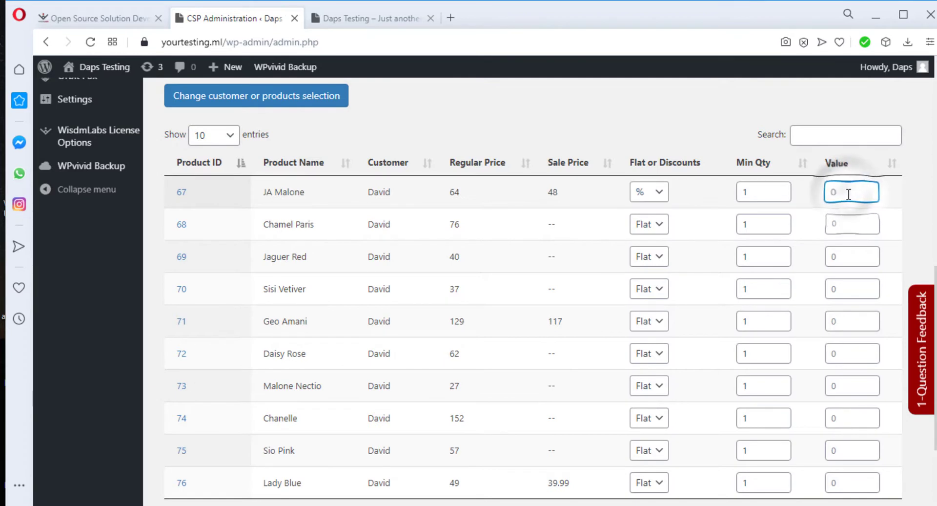
pyautogui.write('5')
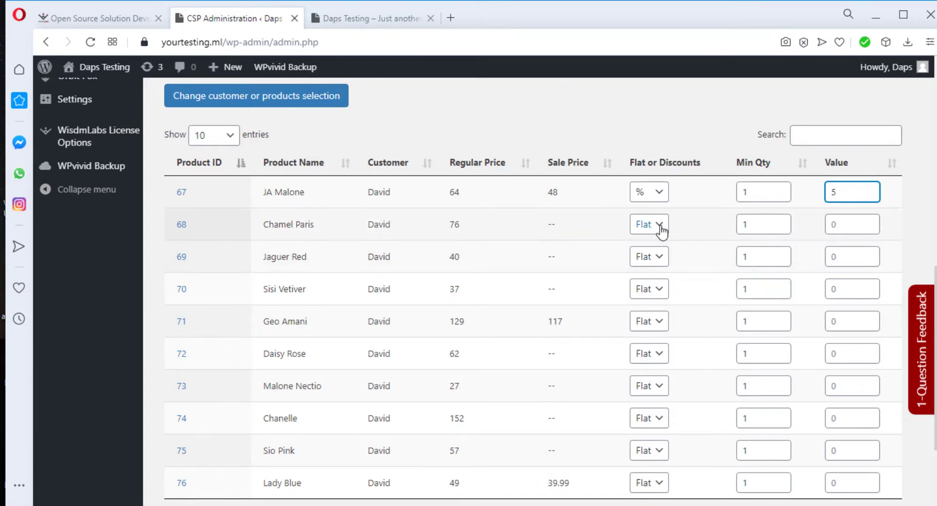
# Give Chamel Paris a minimum quantity of 3 and a flat value of 10, and set Jaguer Red's flat value to 5.
pyautogui.click(745, 225)
pyautogui.moveTo(745, 226); pyautogui.dragTo(734, 233)
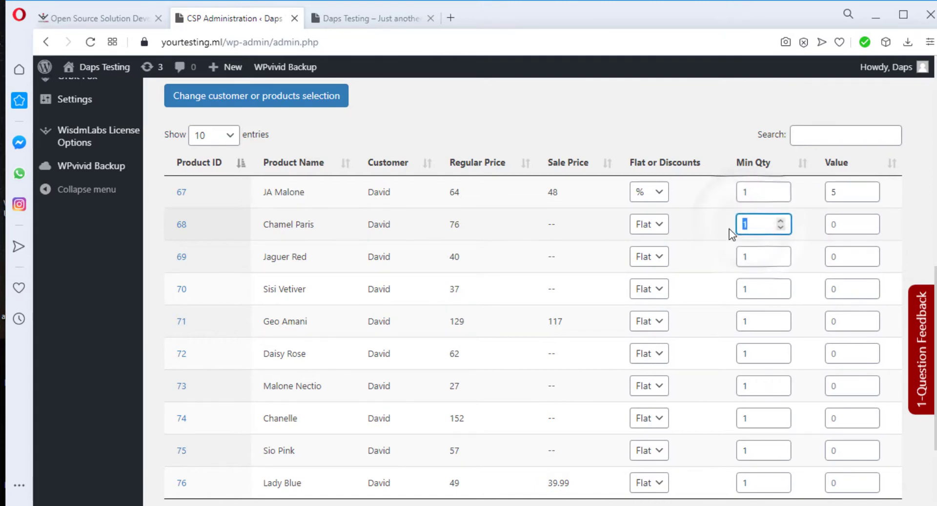
pyautogui.write('3')
pyautogui.click(838, 224)
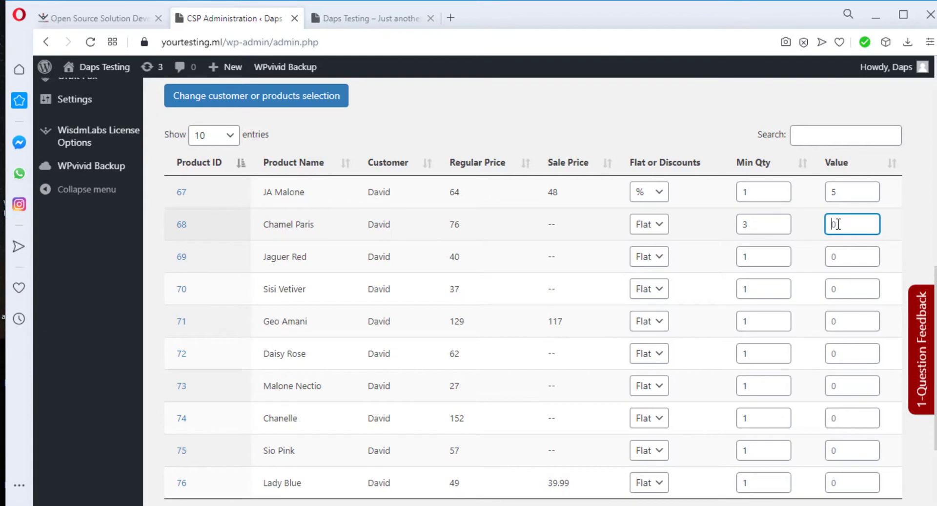
pyautogui.write('10')
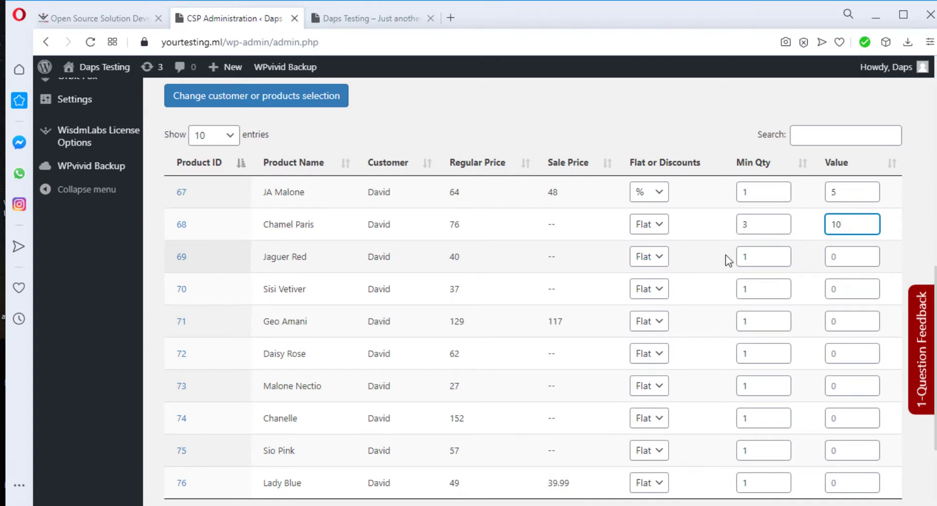
pyautogui.click(856, 255)
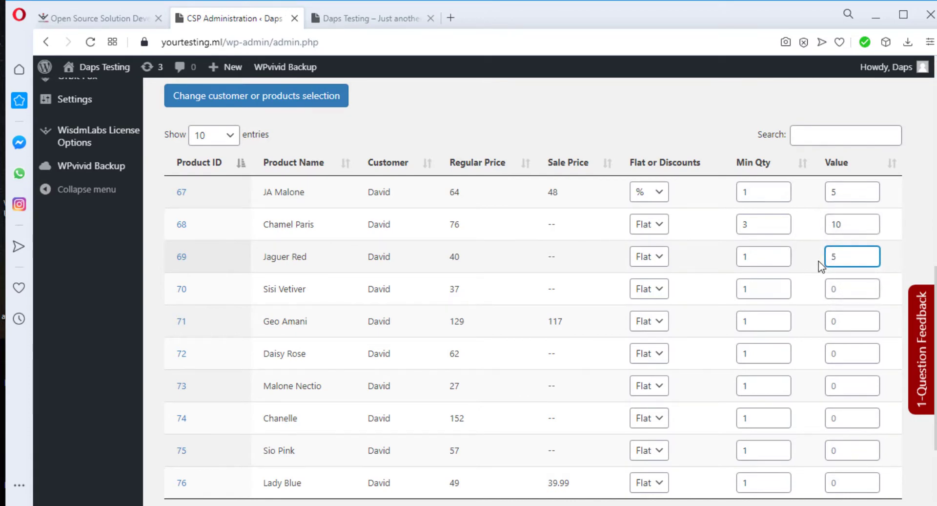
# Set Sisi Vetiver to a percentage discount with a minimum quantity of 10 and a value of 20.
pyautogui.click(655, 290)
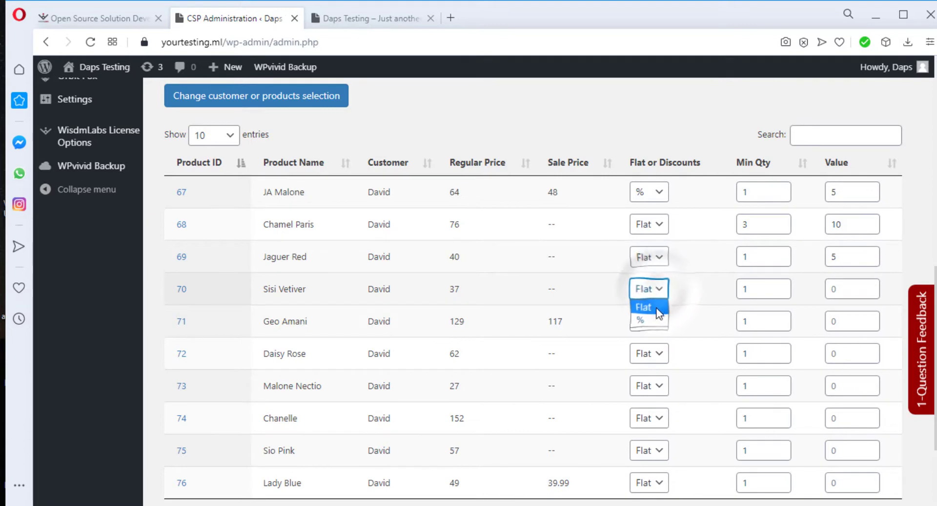
pyautogui.click(657, 320)
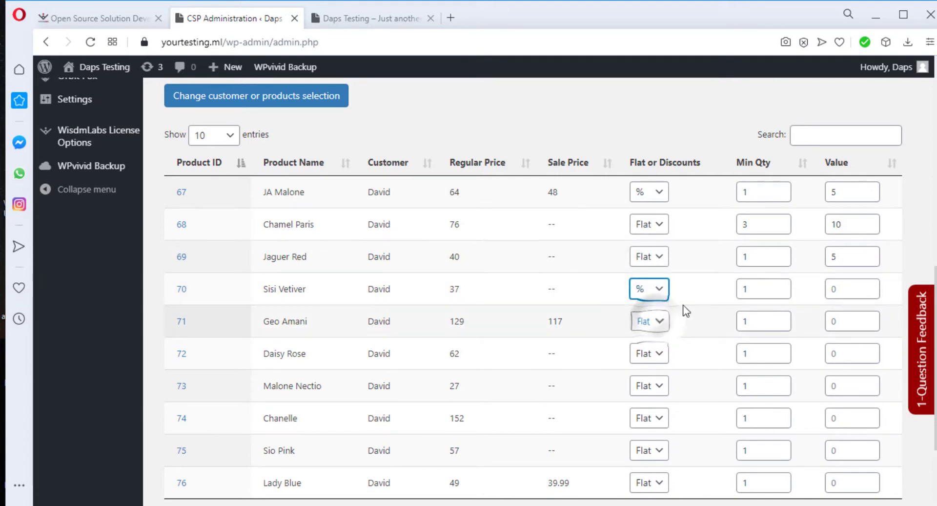
pyautogui.click(756, 289)
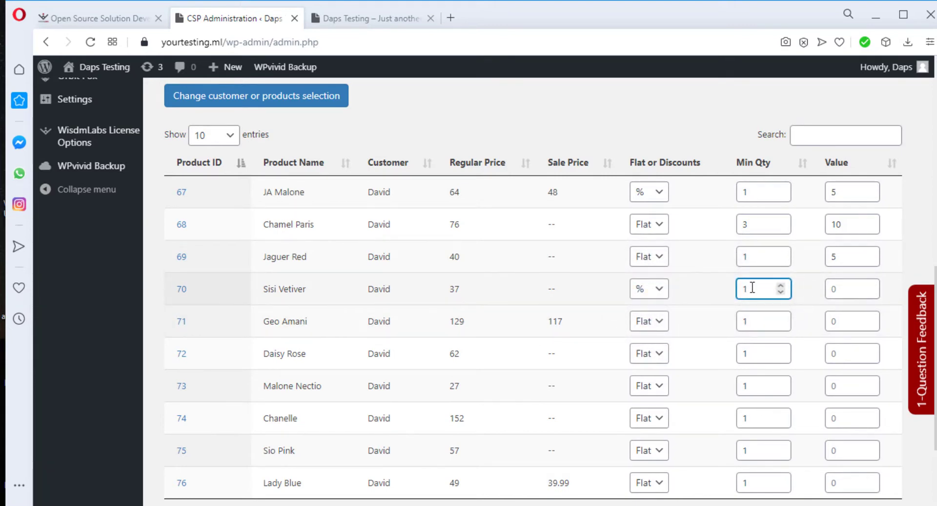
pyautogui.write('0')
pyautogui.click(848, 284)
pyautogui.write('20')
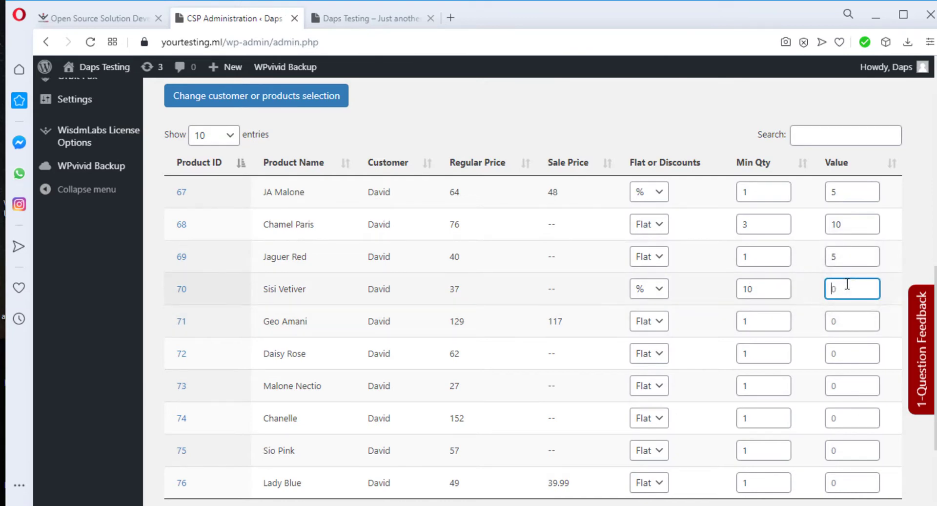
# Set the flat value to 1 for each remaining product, from Geo Amani through Lady Blue.
pyautogui.scroll(-3, 820, 352)
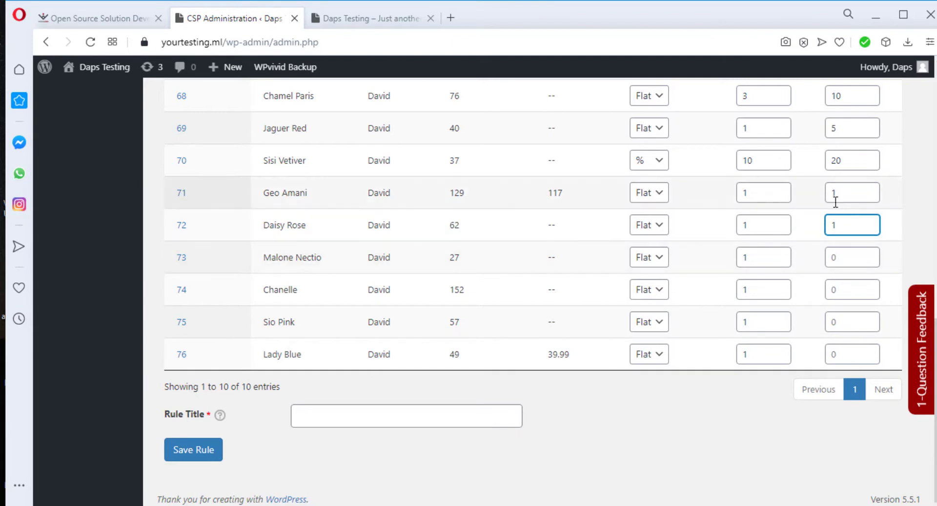
pyautogui.click(836, 255)
pyautogui.write('1')
pyautogui.click(835, 289)
pyautogui.write('1')
pyautogui.click(835, 322)
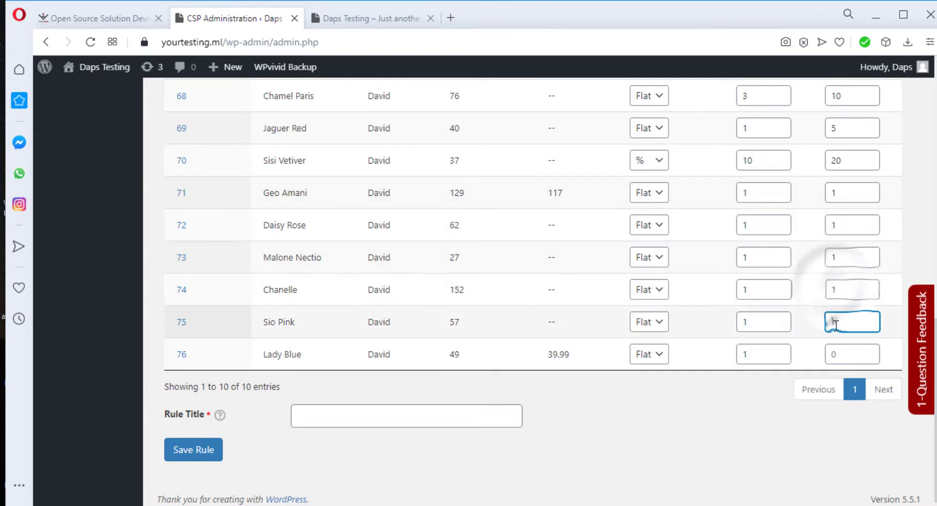
pyautogui.write('1')
pyautogui.click(836, 354)
pyautogui.write('1')
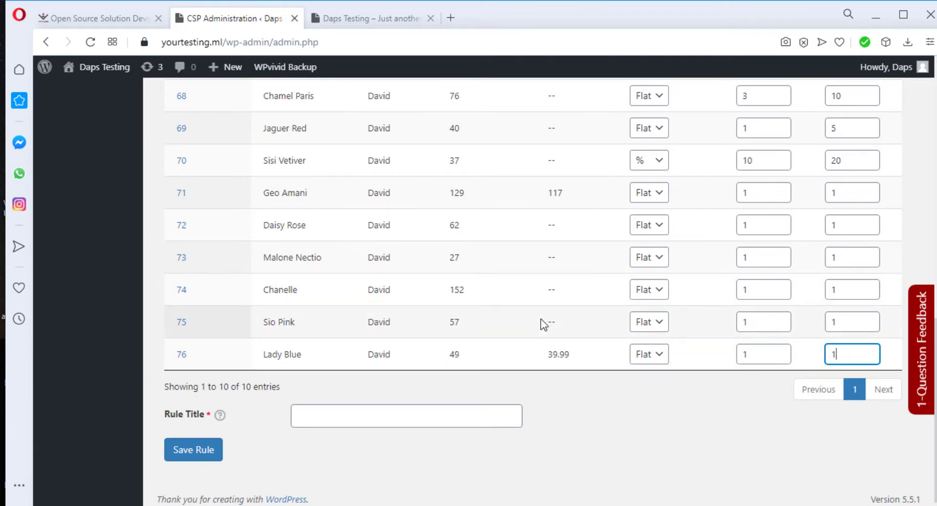
# Title the rule "specific product for" plus the customer's first name and save it, accepting the override of all values.
pyautogui.click(325, 417)
pyautogui.write('s')
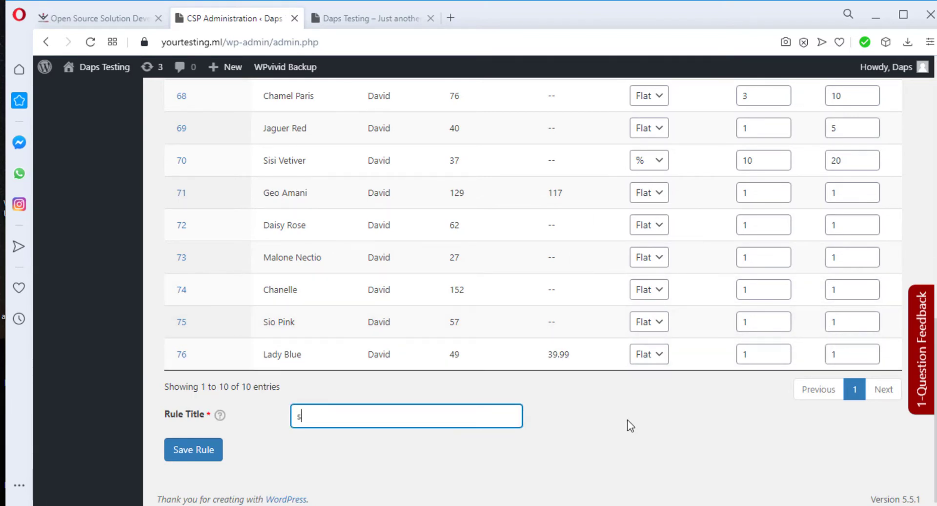
pyautogui.write('pecific product for david')
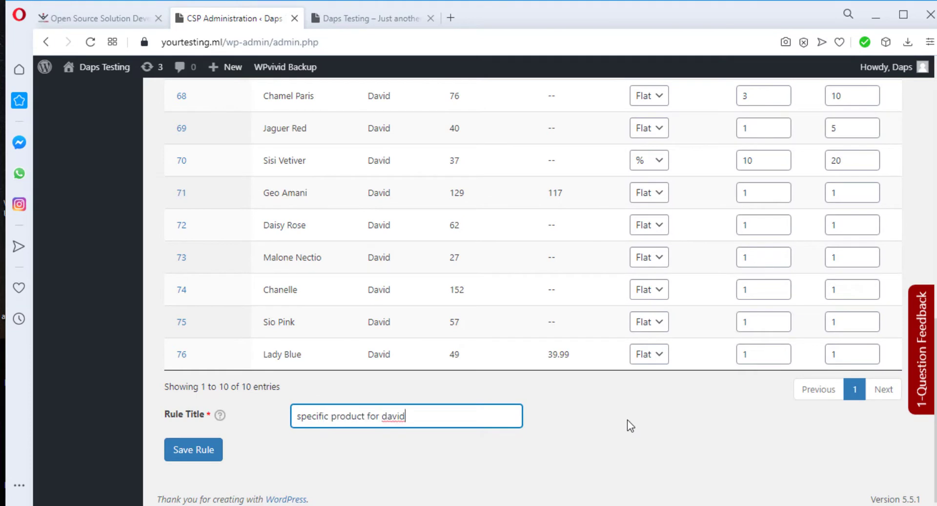
pyautogui.click(184, 450)
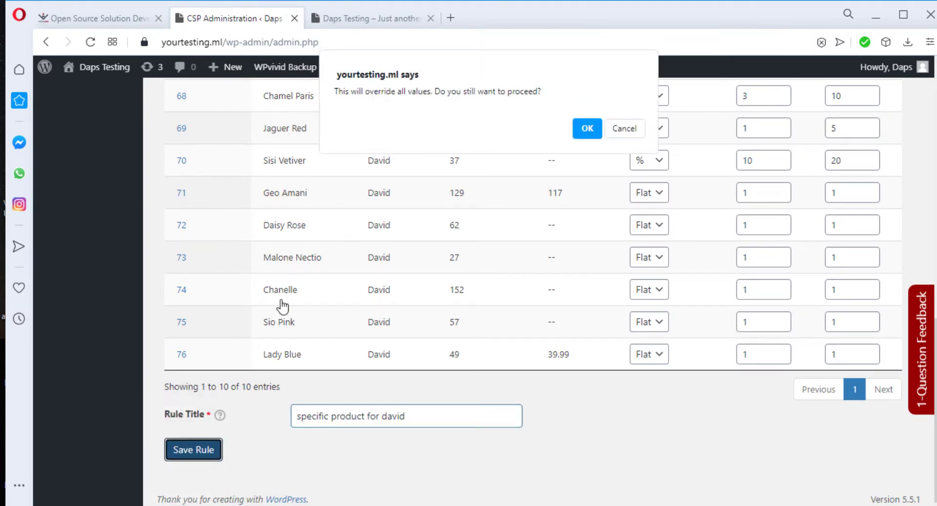
pyautogui.click(581, 130)
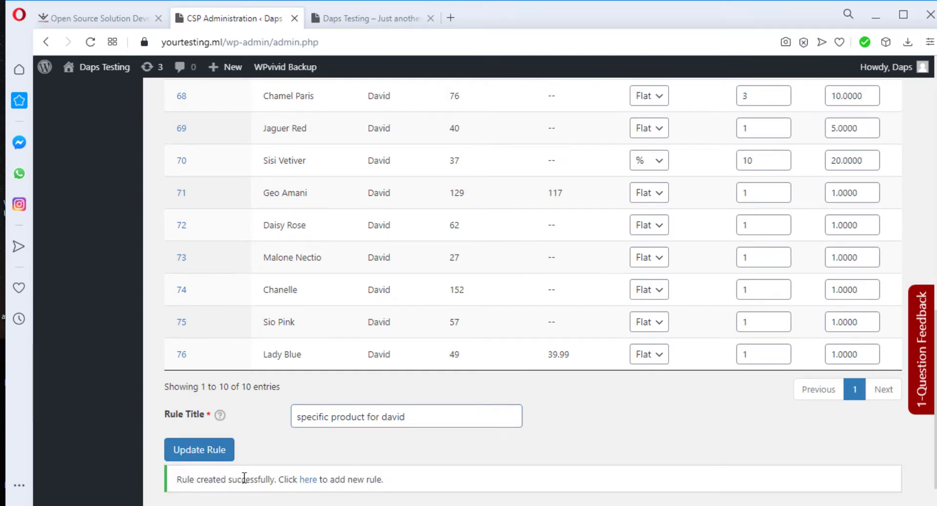
# Start a new product pricing rule and choose Customer Specific Pricing as its option.
pyautogui.scroll(4, 461, 488)
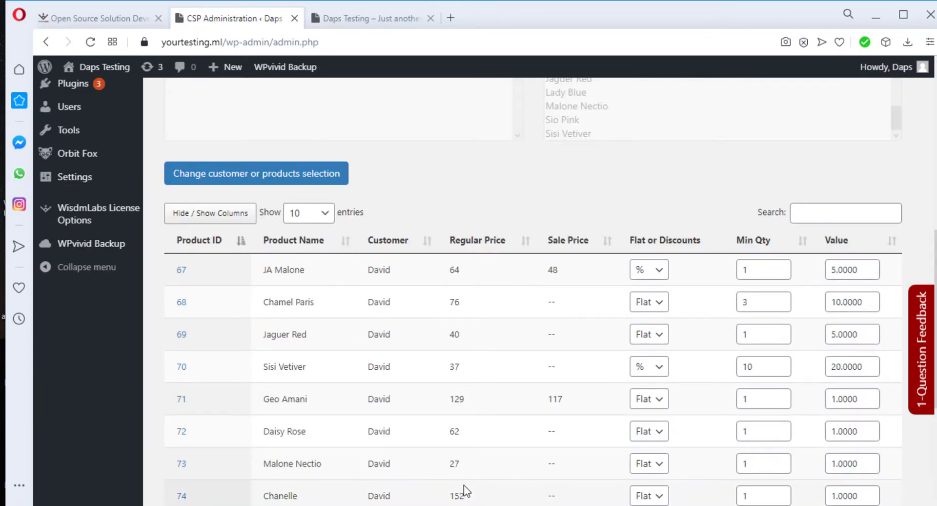
pyautogui.scroll(-4, 508, 488)
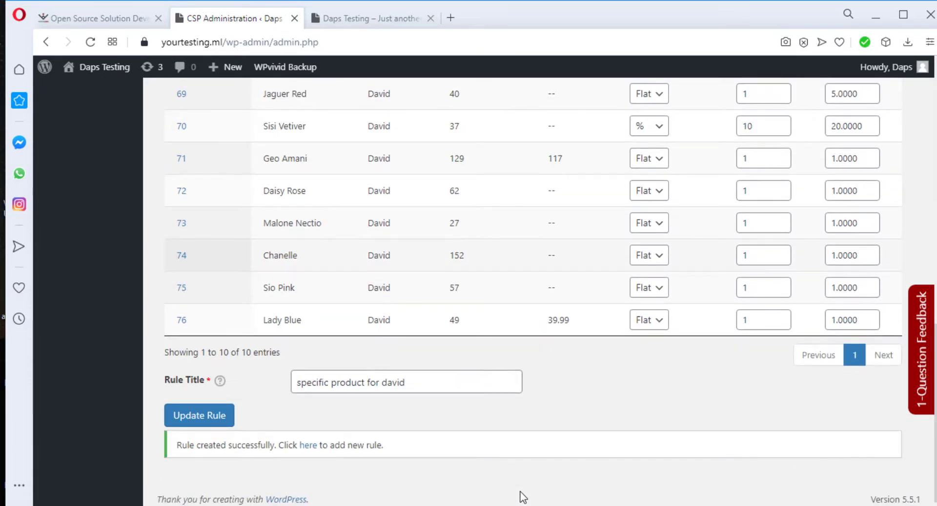
pyautogui.scroll(12, 521, 490)
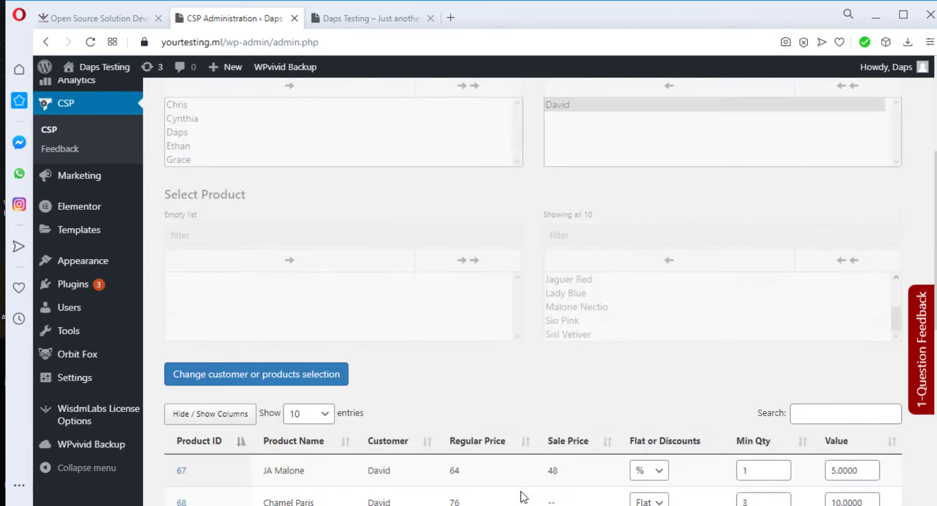
pyautogui.click(181, 166)
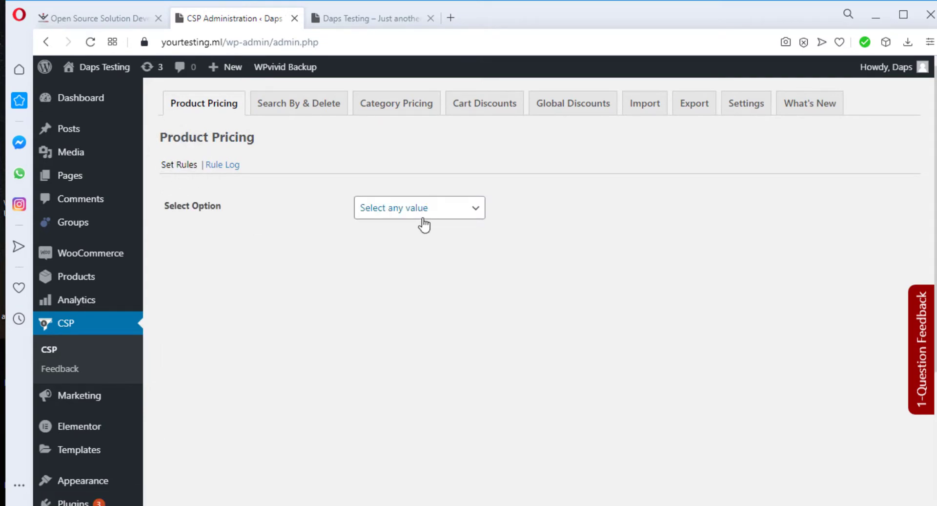
pyautogui.click(458, 207)
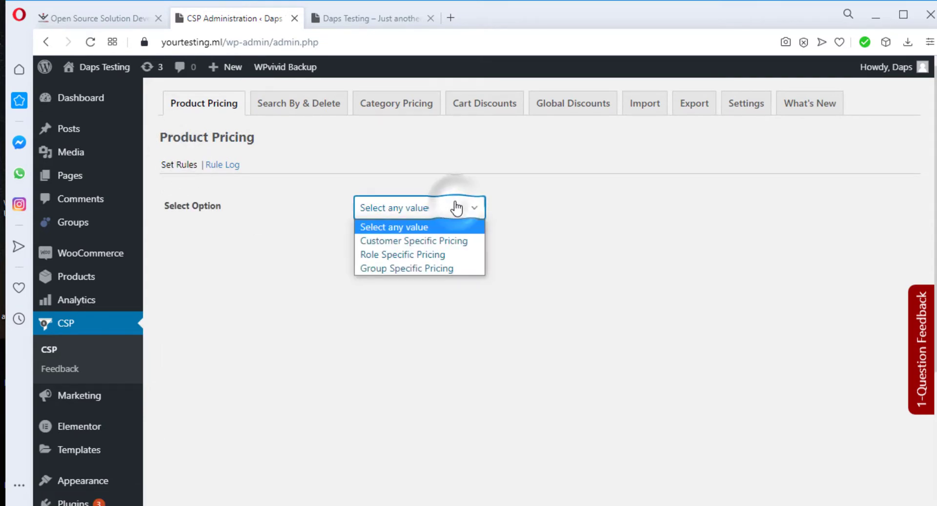
pyautogui.click(441, 240)
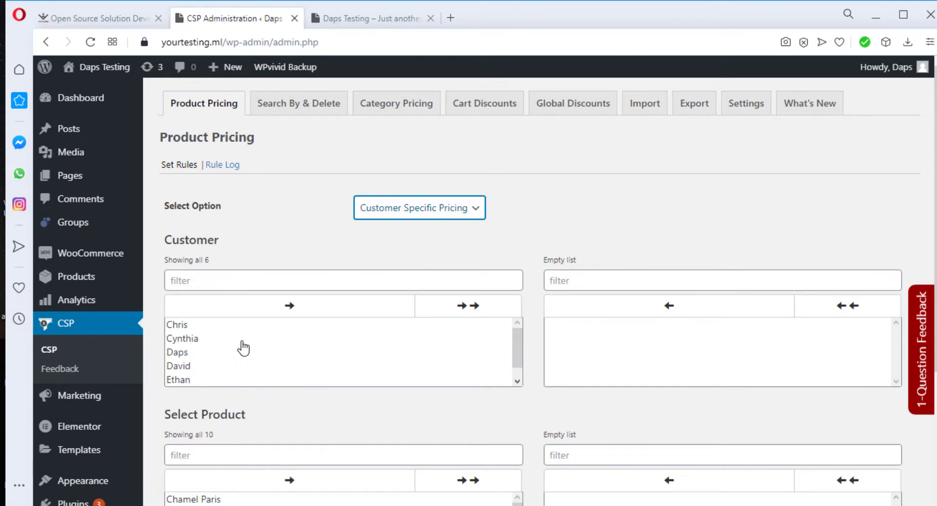
# Move the first two customers in the available customers list into the rule's selection.
pyautogui.click(184, 326)
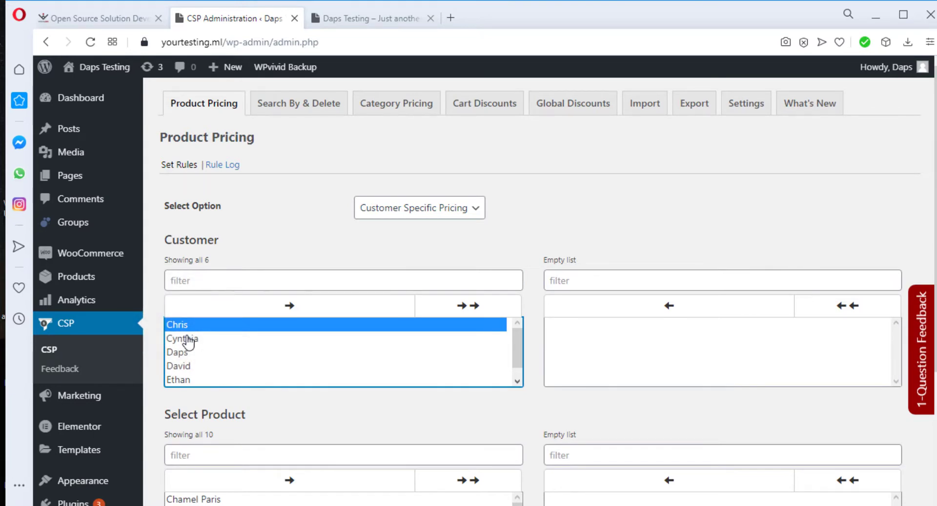
pyautogui.keyDown('ctrl'); pyautogui.click(193, 342); pyautogui.keyUp('ctrl')
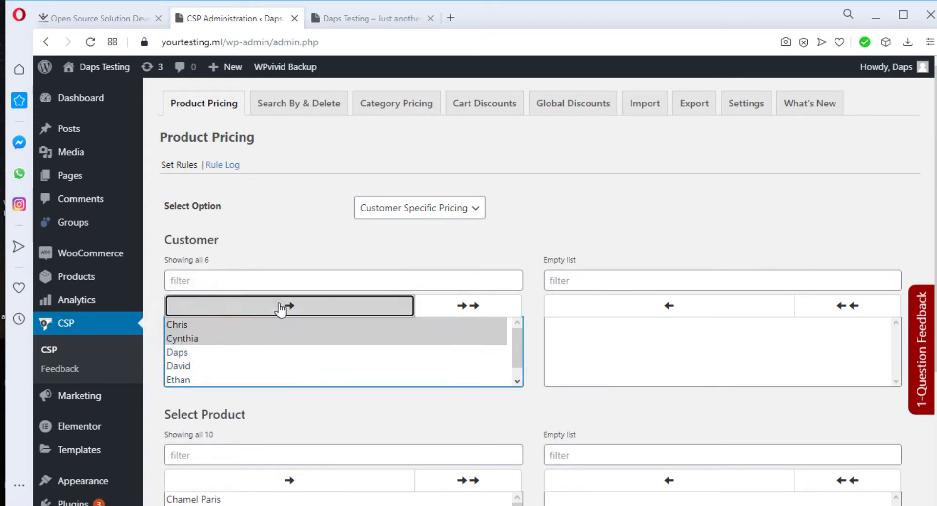
pyautogui.click(283, 307)
# Add only the Sio Pink product to the rule's product selection and bring up the price-setting table.
pyautogui.scroll(-4, 567, 261)
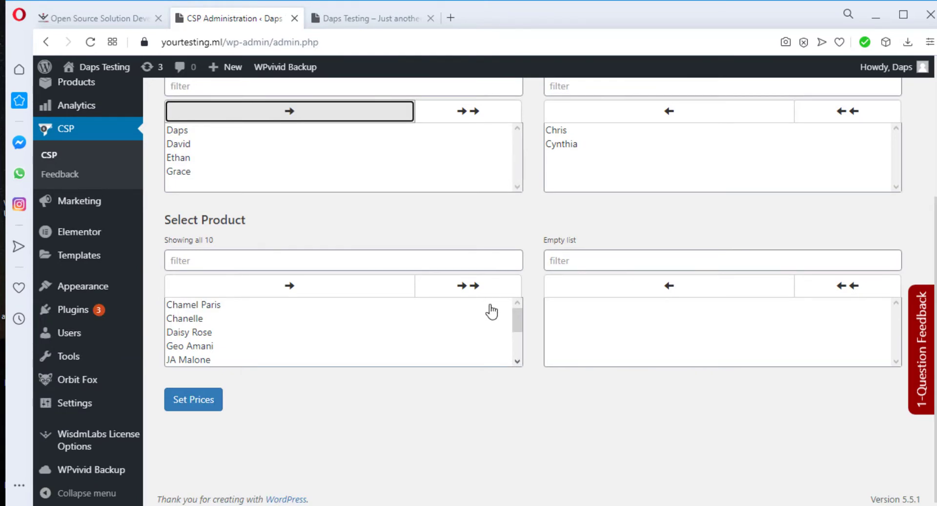
pyautogui.moveTo(521, 320); pyautogui.dragTo(524, 349)
pyautogui.click(188, 346)
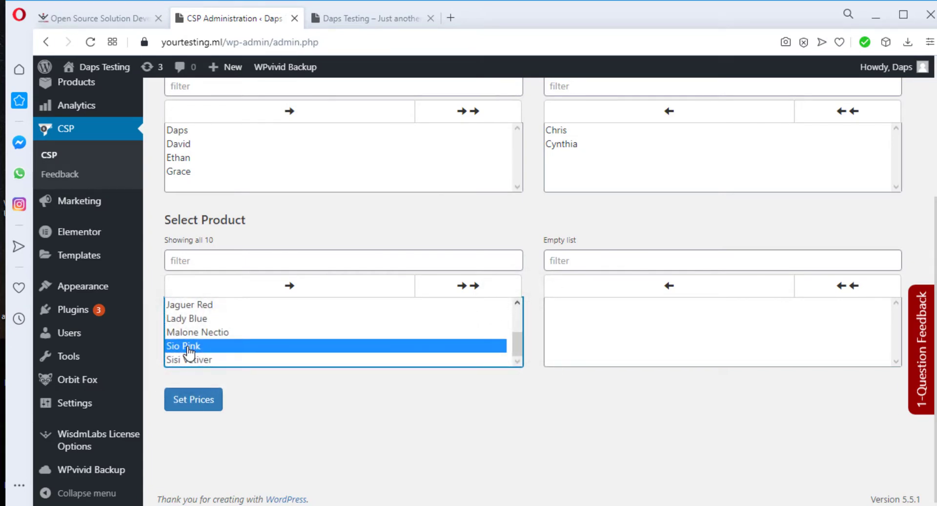
pyautogui.click(291, 291)
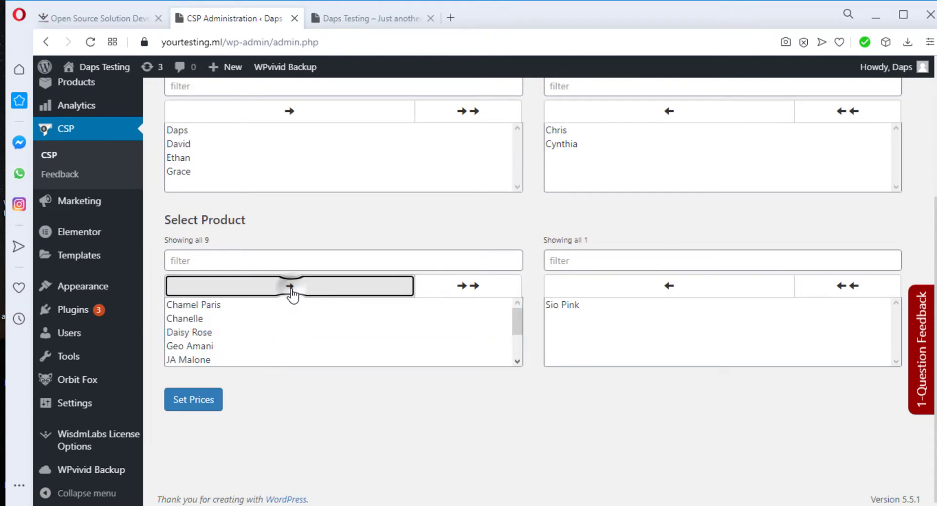
pyautogui.click(194, 400)
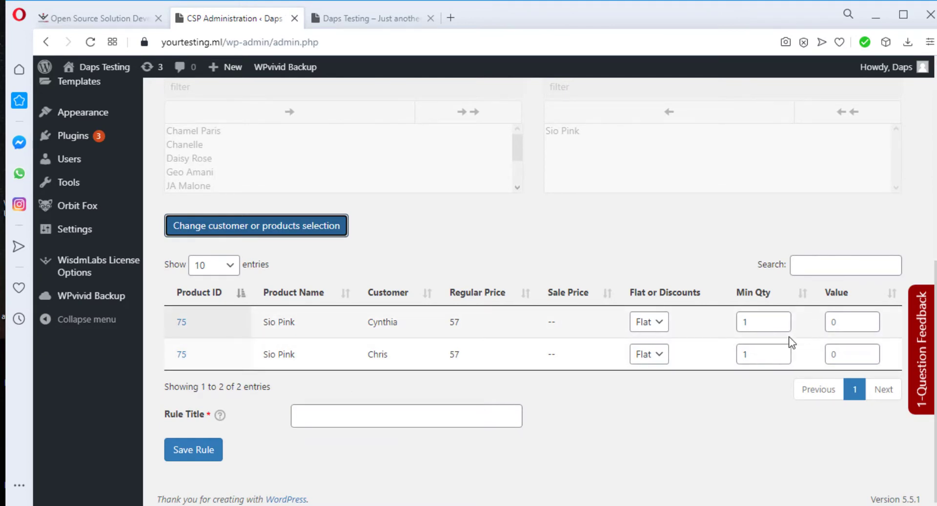
# Set both customers' Sio Pink rows to a percentage discount with a minimum quantity of 10.
pyautogui.click(661, 322)
pyautogui.click(657, 348)
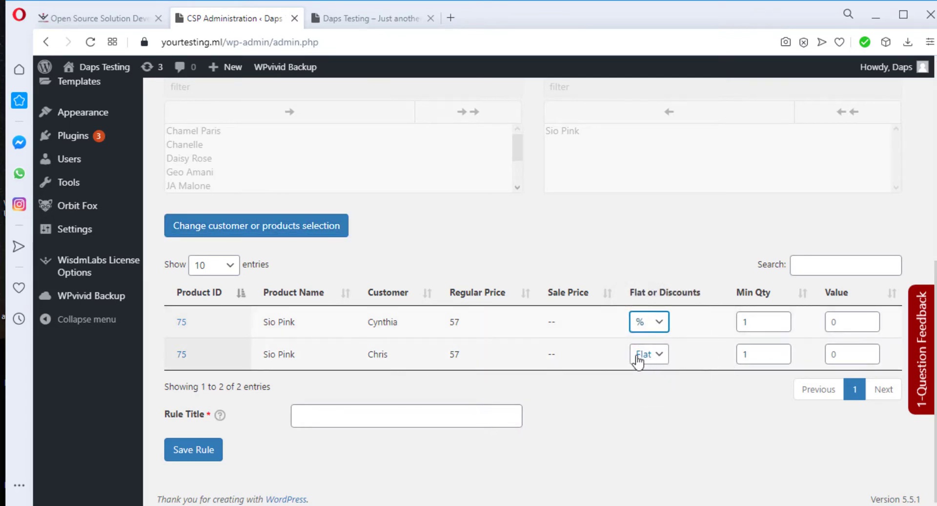
pyautogui.click(656, 356)
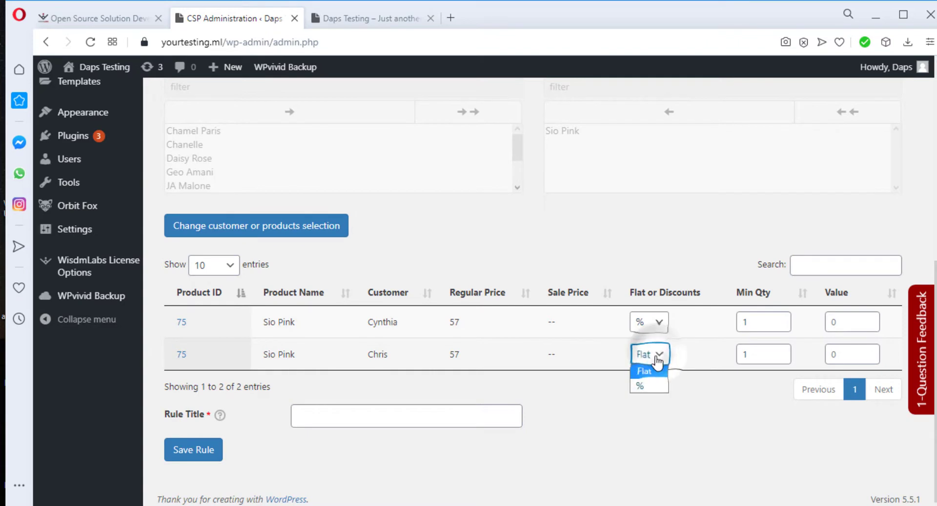
pyautogui.click(642, 385)
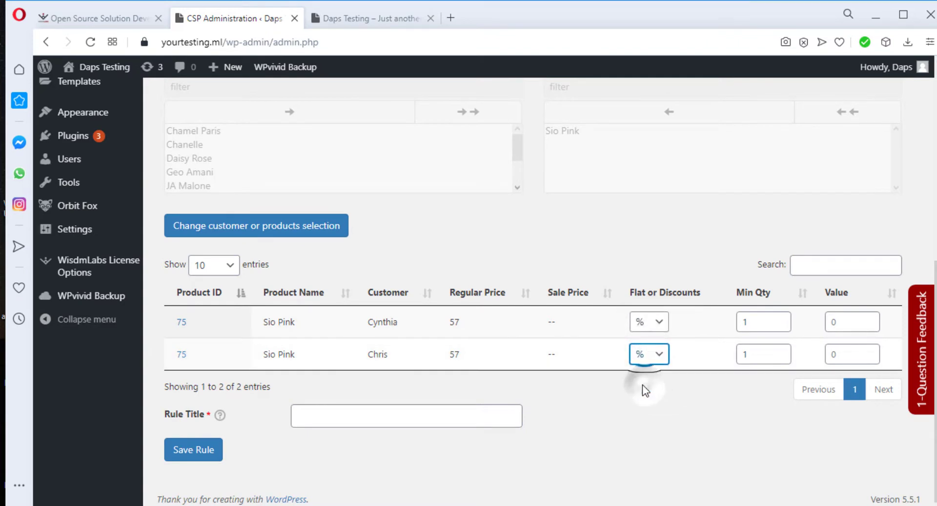
pyautogui.doubleClick(762, 326)
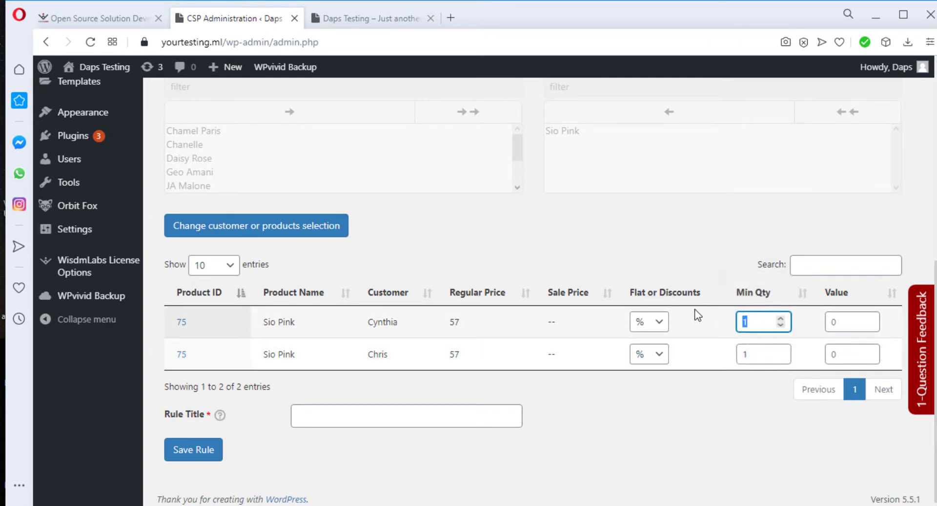
pyautogui.write('10')
pyautogui.click(761, 353)
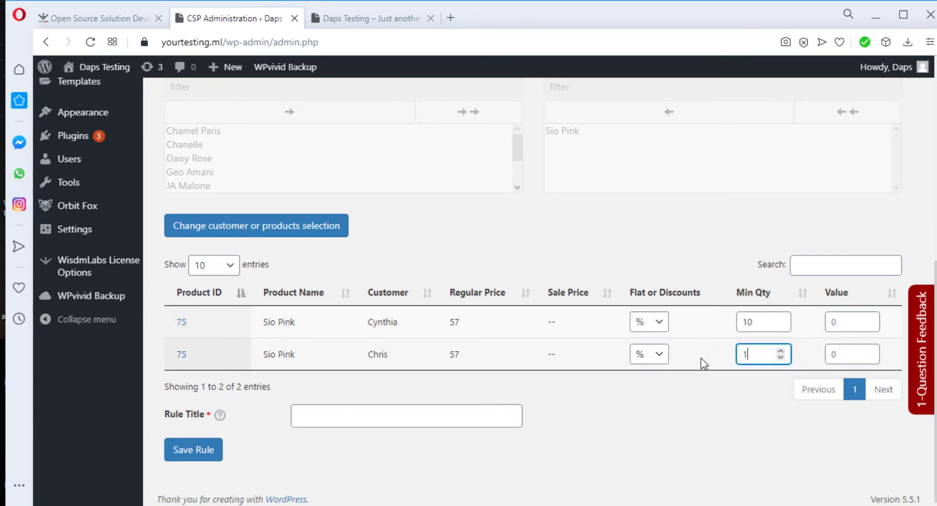
pyautogui.write('0')
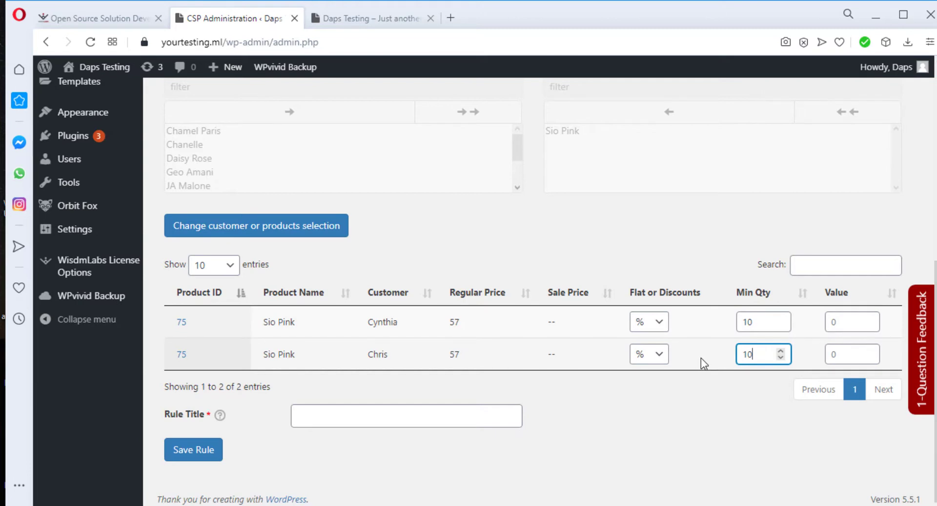
# Set the discount value to 5 in both customers' Sio Pink rows.
pyautogui.click(842, 319)
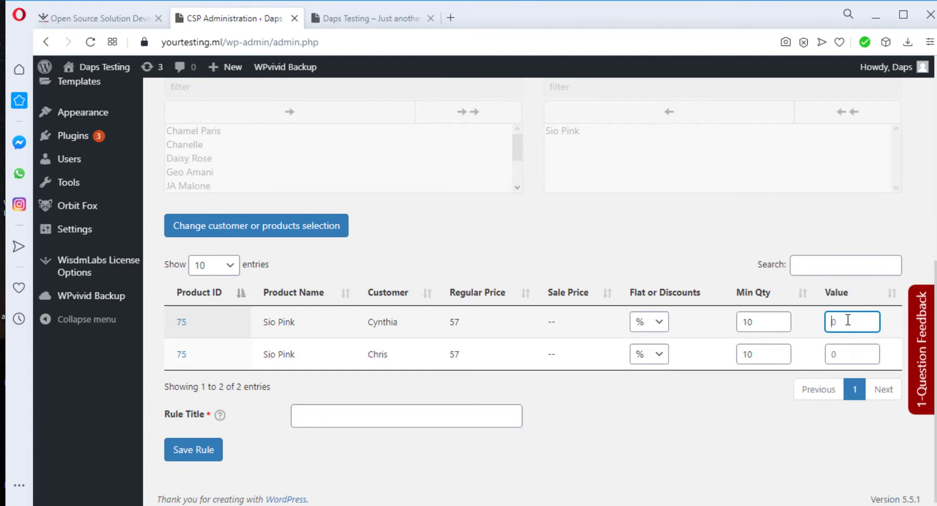
pyautogui.write('5')
pyautogui.click(849, 354)
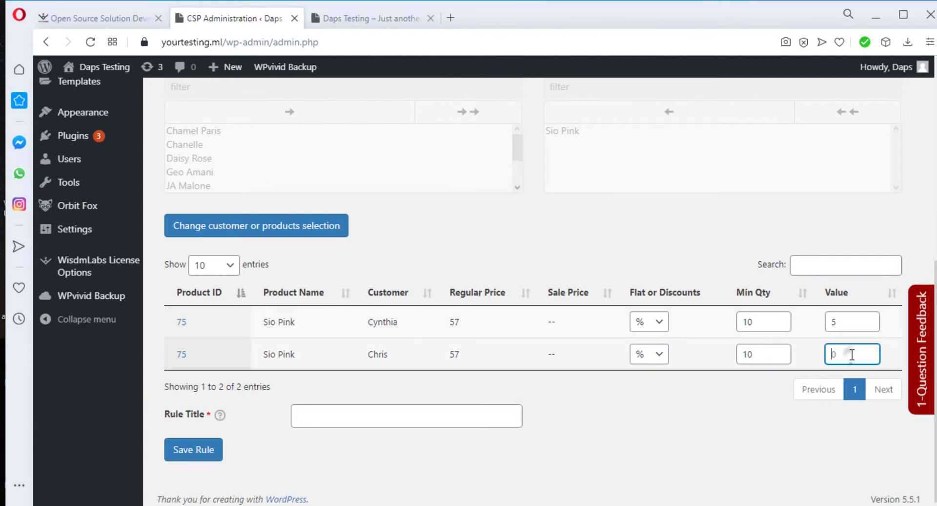
pyautogui.write('5')
# Title the rule with both customers' first names and save it, accepting the override of all values.
pyautogui.click(361, 417)
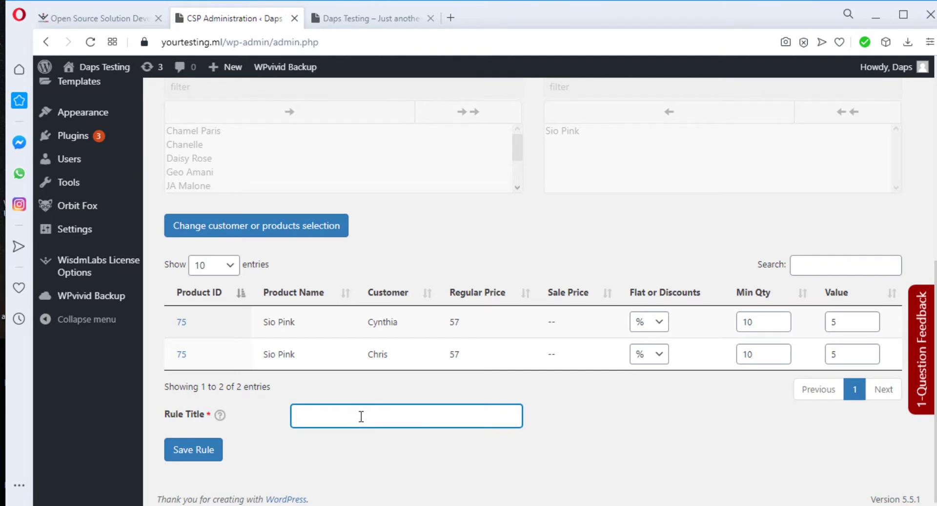
pyautogui.write('Cynthia and chris')
pyautogui.click(178, 454)
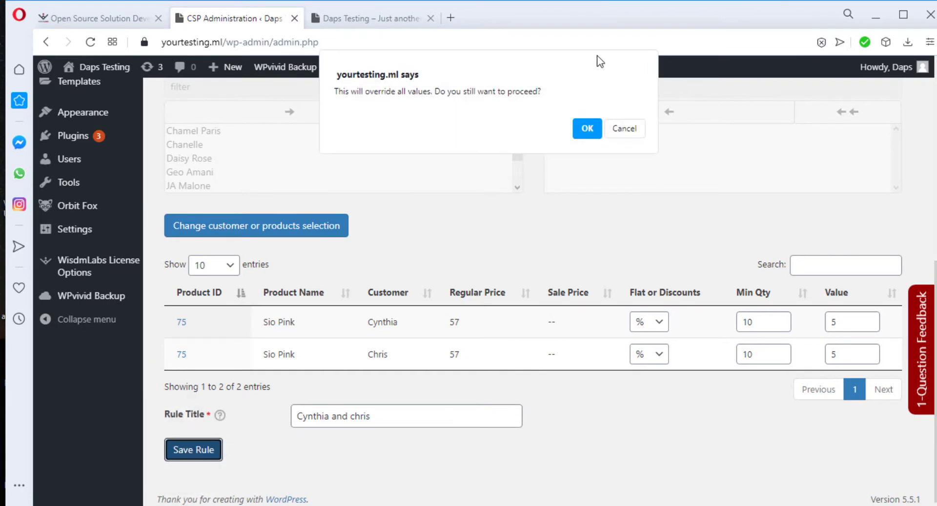
pyautogui.click(587, 128)
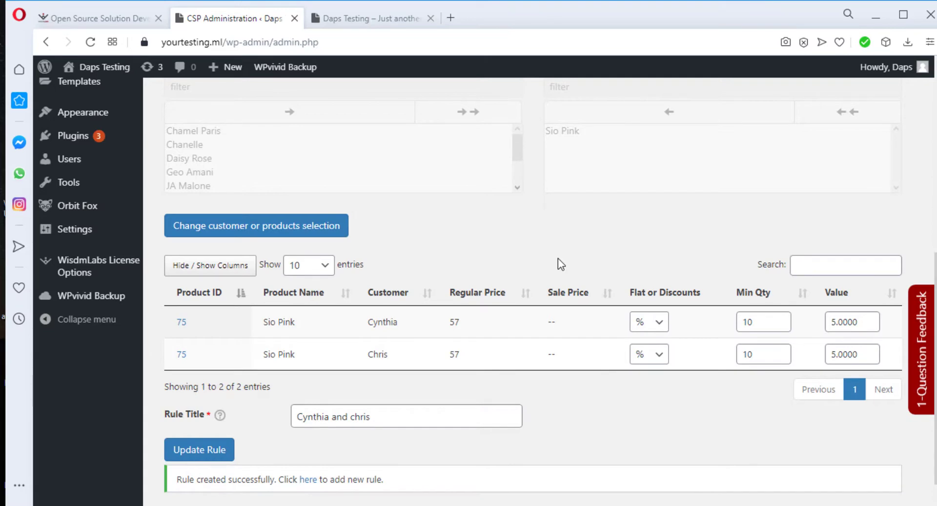
# Open the product pricing rule log and select the earlier of the active rules.
pyautogui.scroll(8, 557, 259)
pyautogui.click(224, 165)
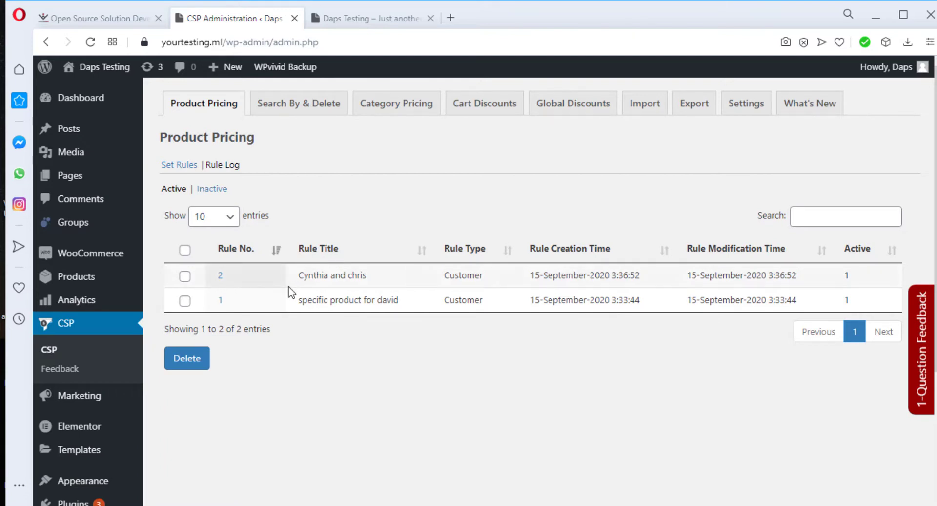
pyautogui.click(184, 301)
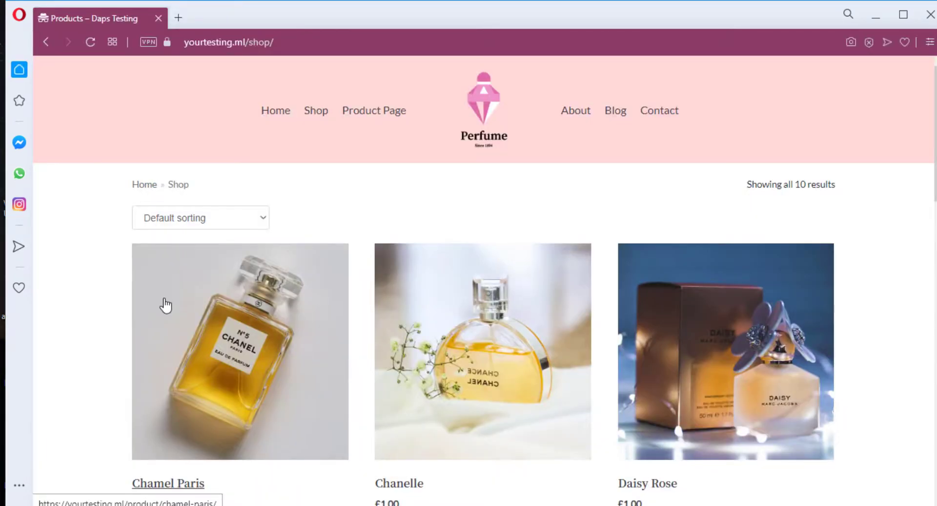
# Compare product prices on the customer's private-window shop page with those on the administrator's shop page.
pyautogui.scroll(-3, 268, 313)
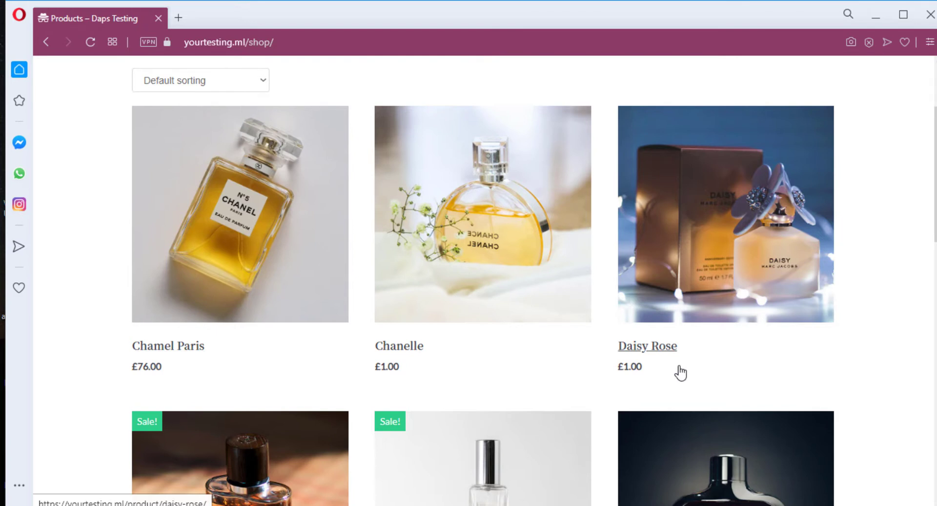
pyautogui.click(188, 469)
pyautogui.scroll(-10, 386, 324)
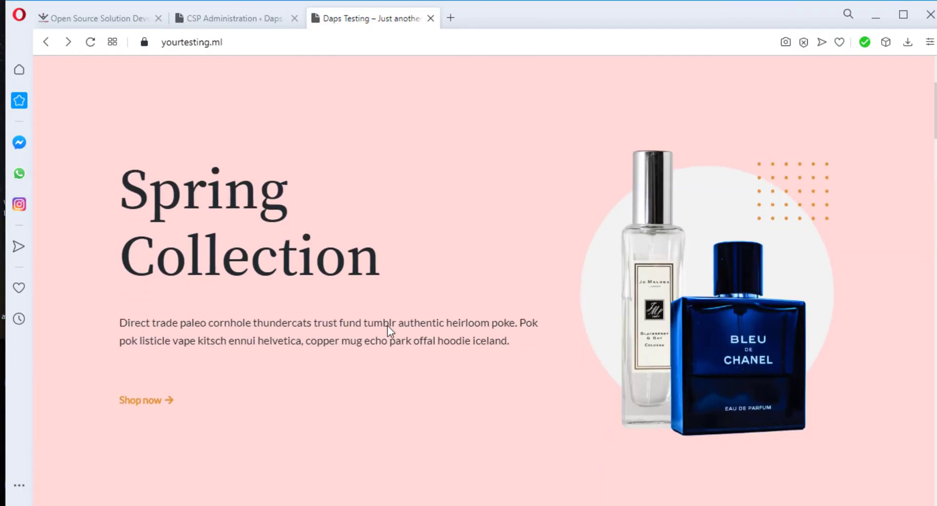
pyautogui.scroll(-10, 385, 336)
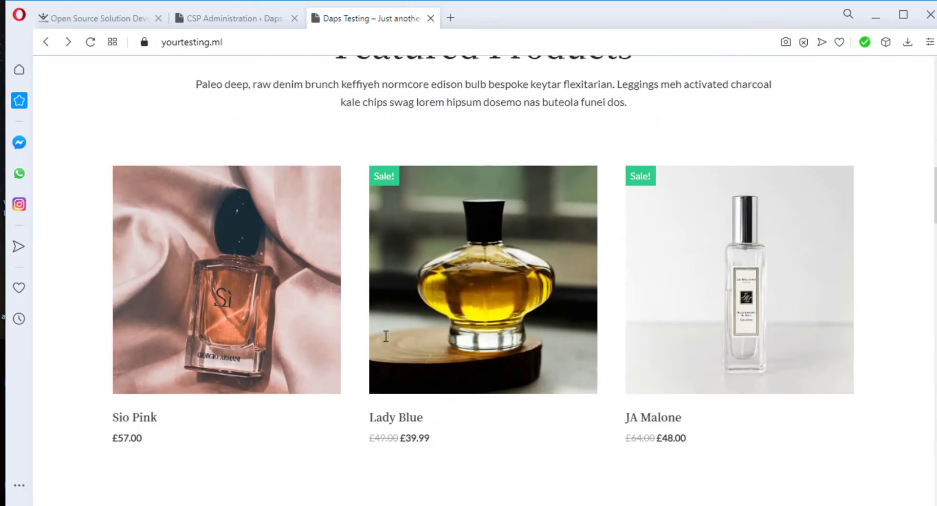
pyautogui.click(458, 264)
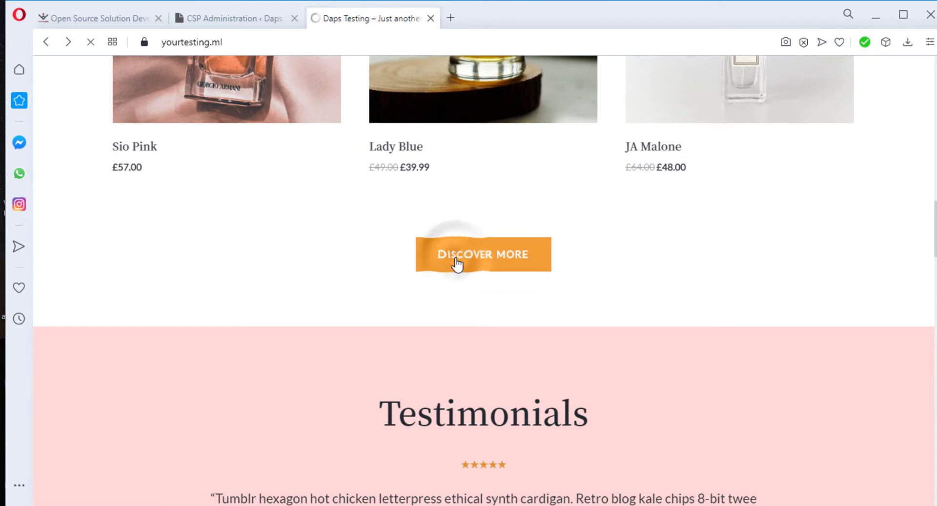
pyautogui.scroll(-4, 457, 266)
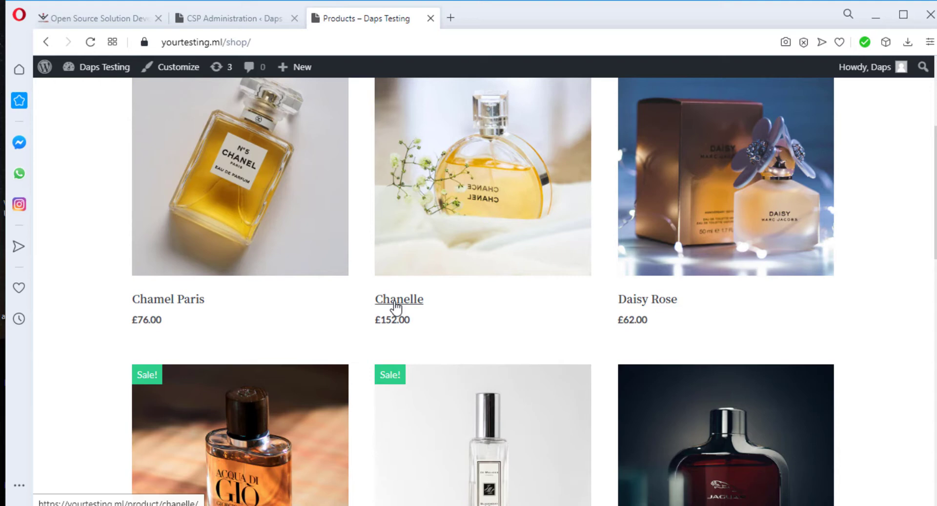
# Enable strikethrough, Show Regular Price and % Discount On Sale Price in the CSP general settings, and save the changes.
pyautogui.click(246, 18)
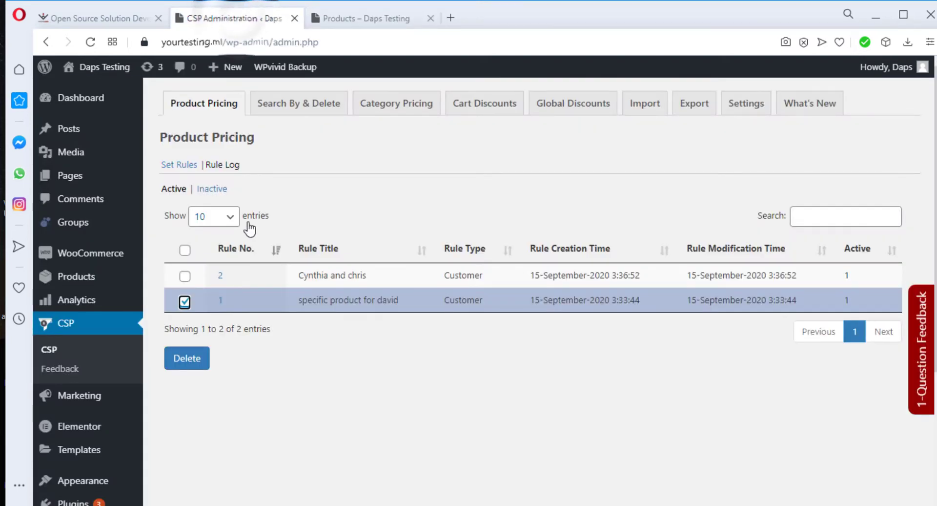
pyautogui.click(746, 103)
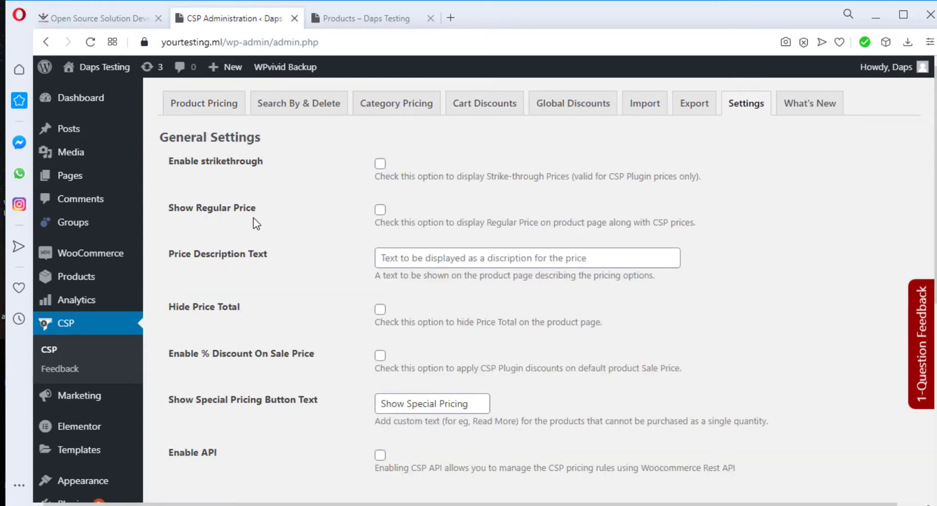
pyautogui.click(380, 164)
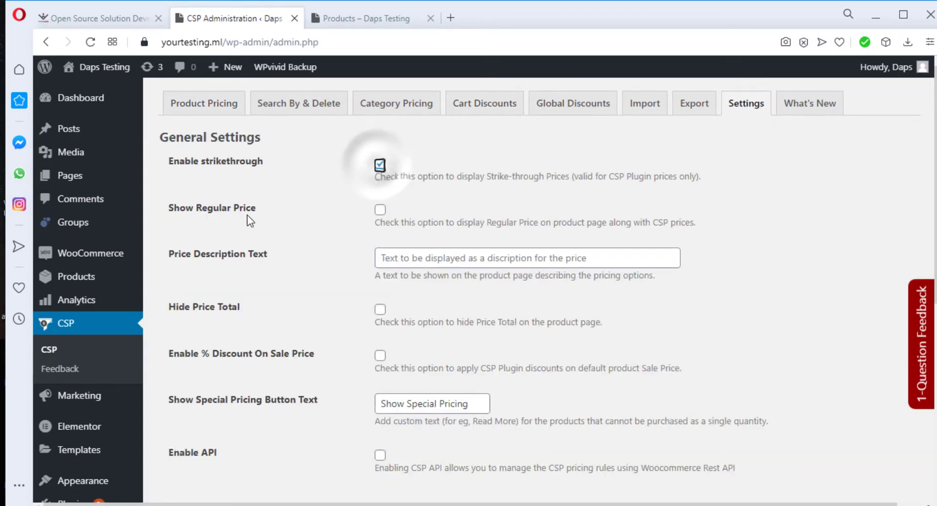
pyautogui.click(380, 210)
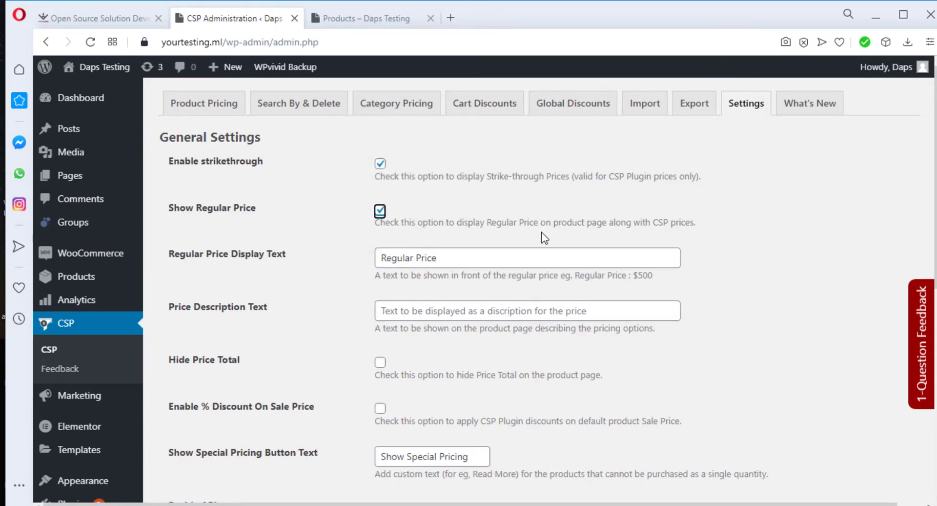
pyautogui.click(209, 446)
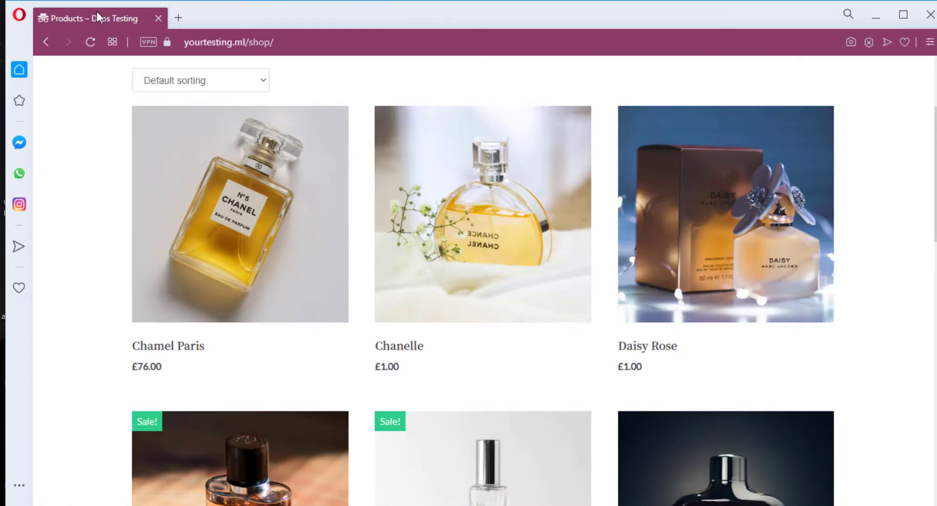
# Reload the customer's private-window shop page and check how regular and special prices are displayed, then return to the admin window.
pyautogui.click(93, 38)
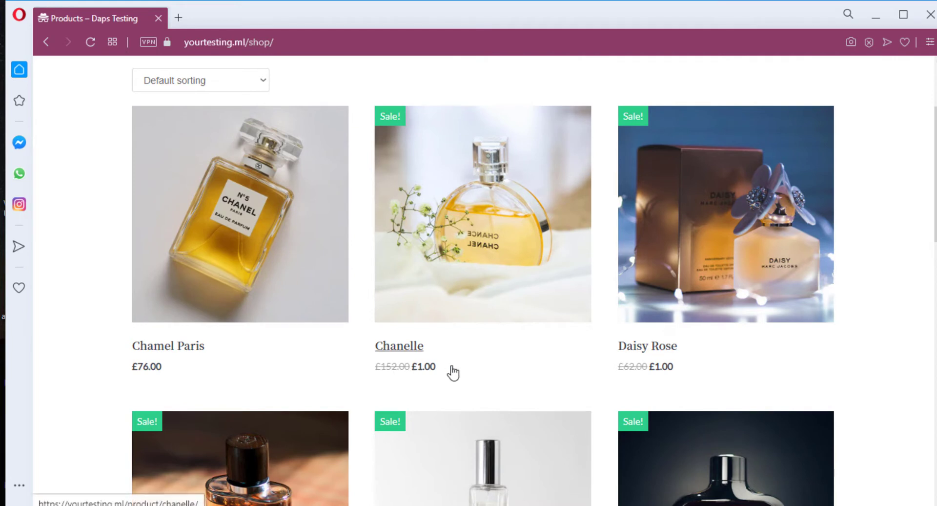
pyautogui.scroll(-3, 609, 334)
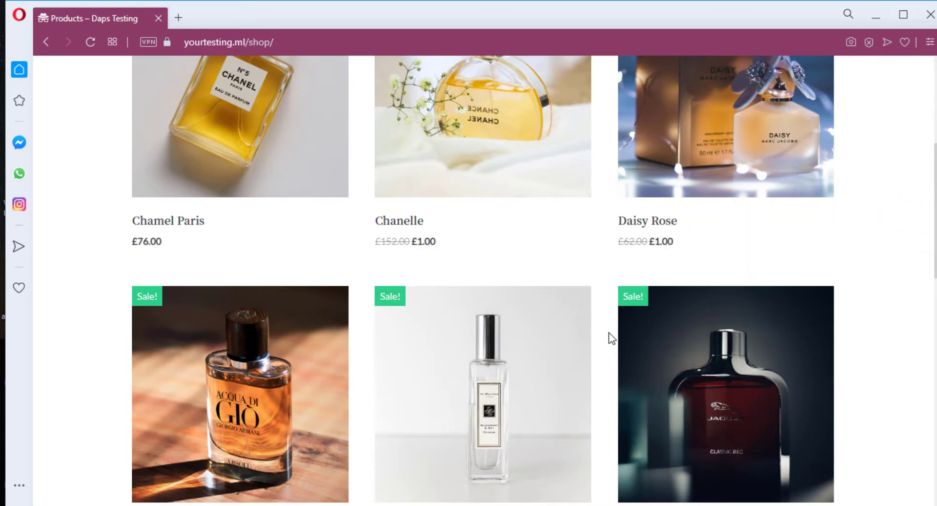
pyautogui.scroll(5, 609, 333)
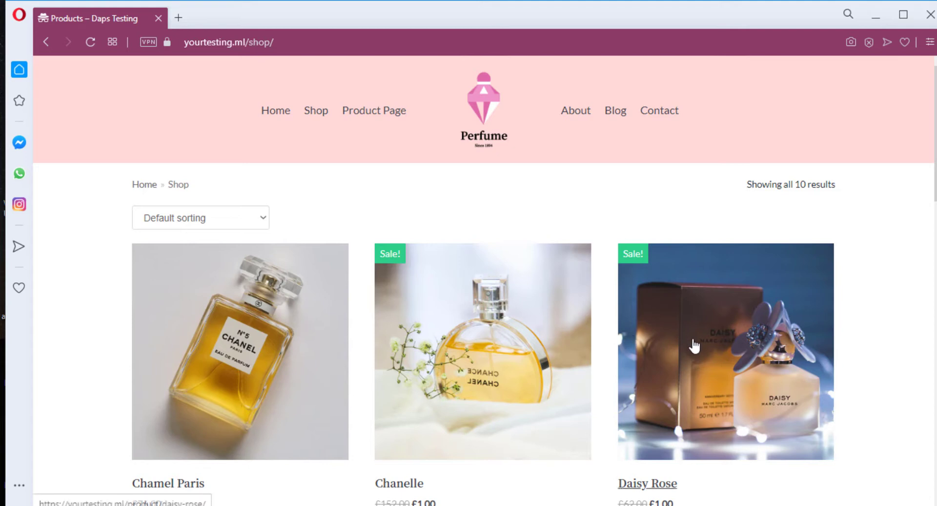
pyautogui.scroll(-3, 771, 325)
pyautogui.scroll(3, 769, 325)
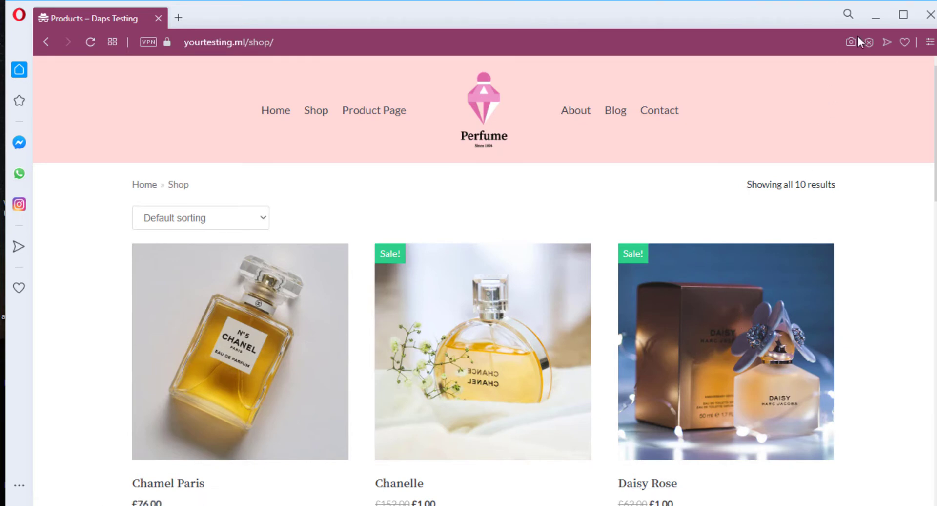
pyautogui.click(878, 17)
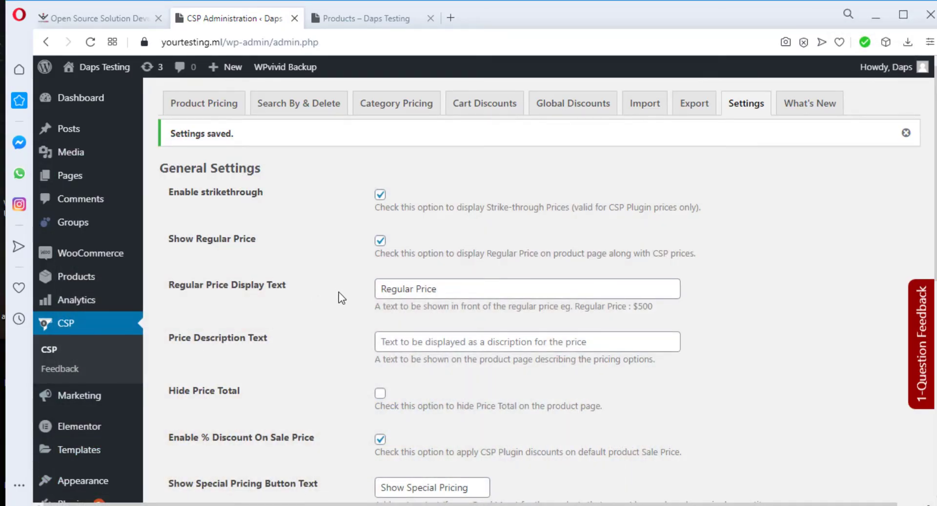
# Review the rest of the CSP settings and return to the product pricing rules.
pyautogui.scroll(-10, 342, 298)
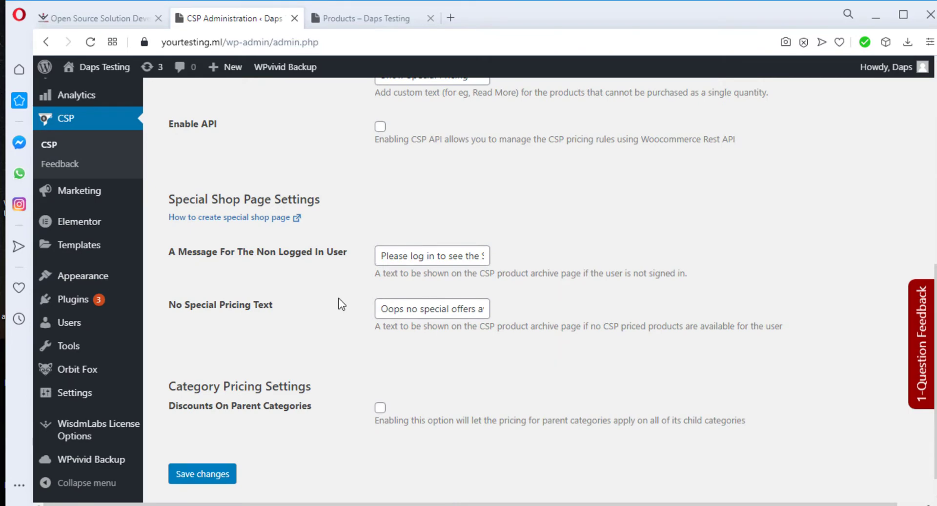
pyautogui.scroll(8, 338, 299)
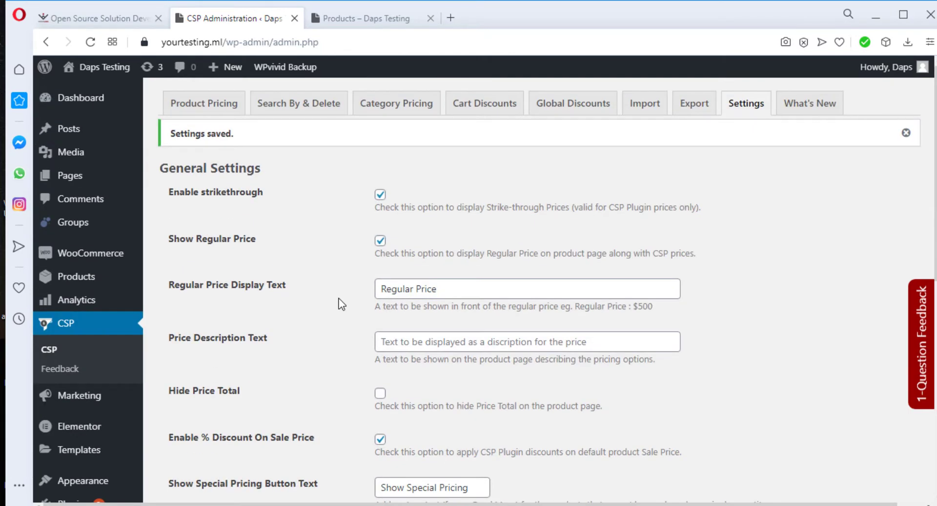
pyautogui.click(203, 104)
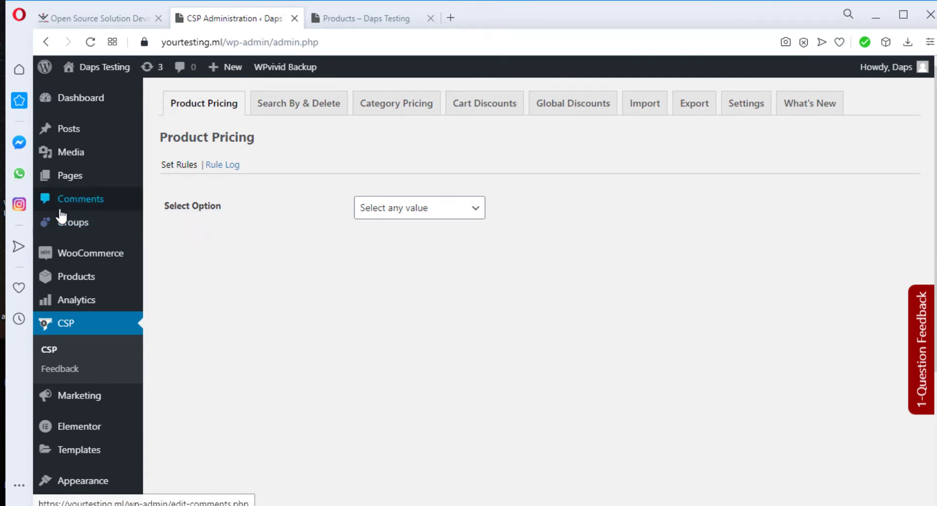
# Search the plugins available to add for "groups".
pyautogui.moveTo(90, 270)
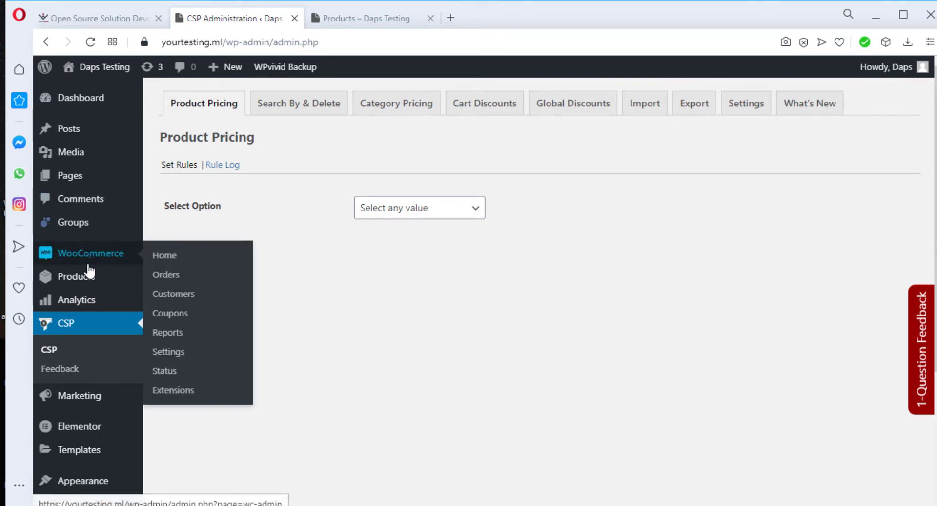
pyautogui.scroll(-3, 78, 283)
pyautogui.moveTo(80, 373)
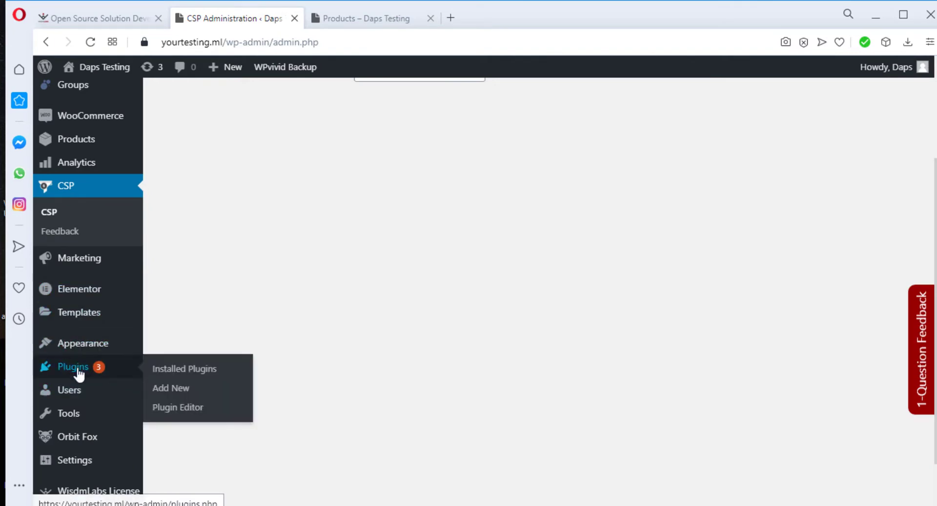
pyautogui.click(161, 388)
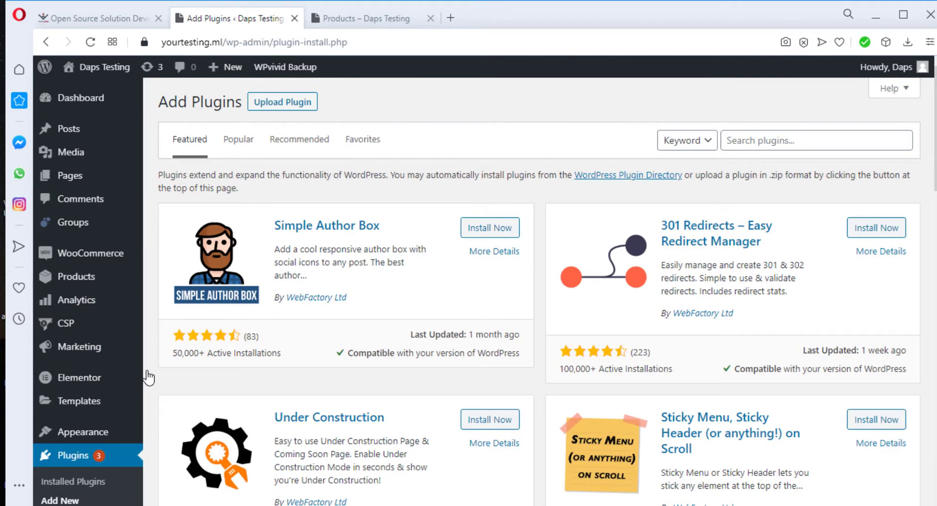
pyautogui.click(784, 143)
pyautogui.write('groups')
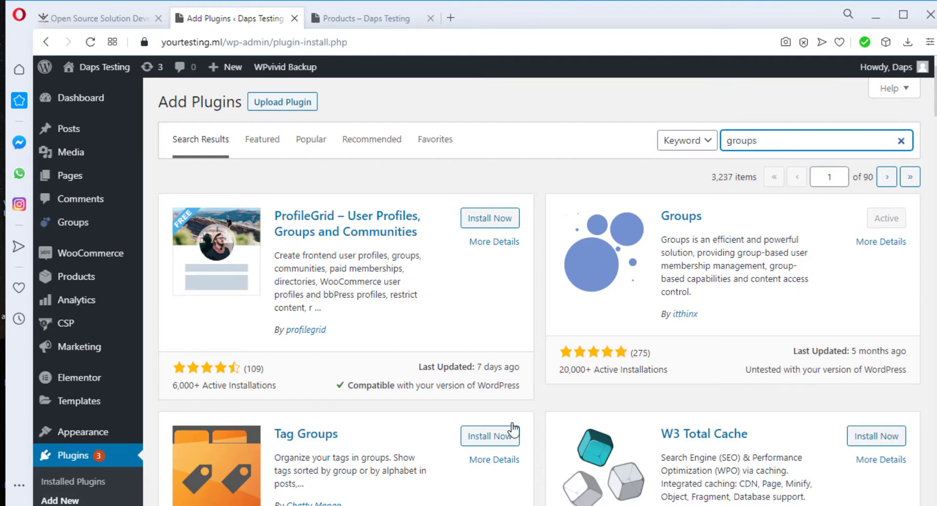
# Start a new user group named "wholesale" with Registered as its parent.
pyautogui.moveTo(73, 232)
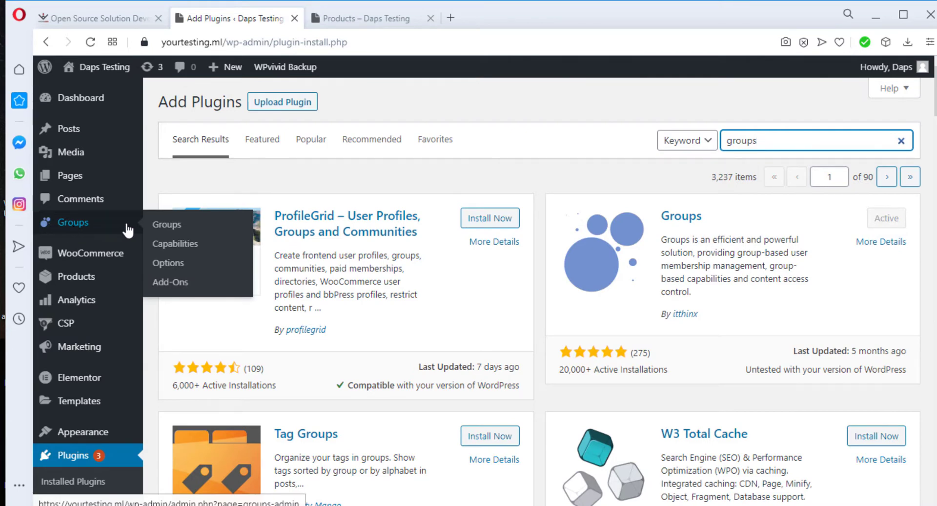
pyautogui.click(168, 227)
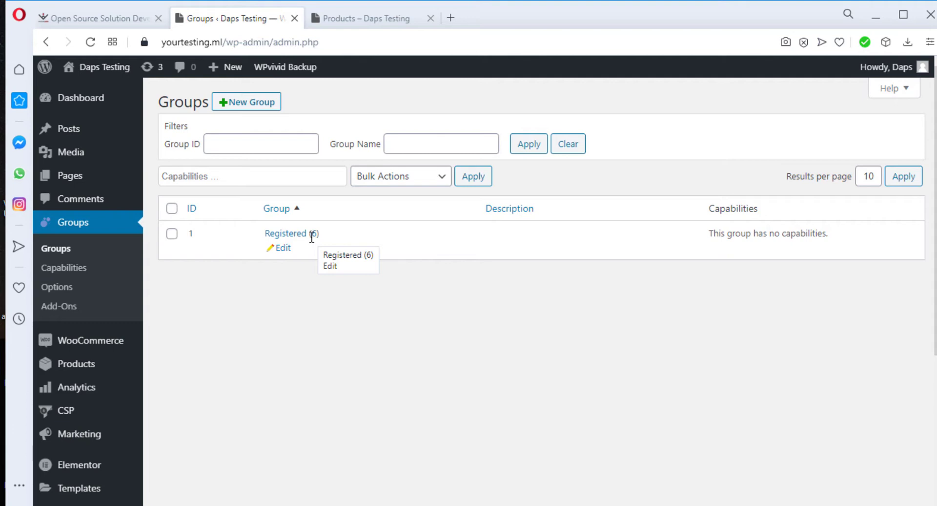
pyautogui.click(240, 108)
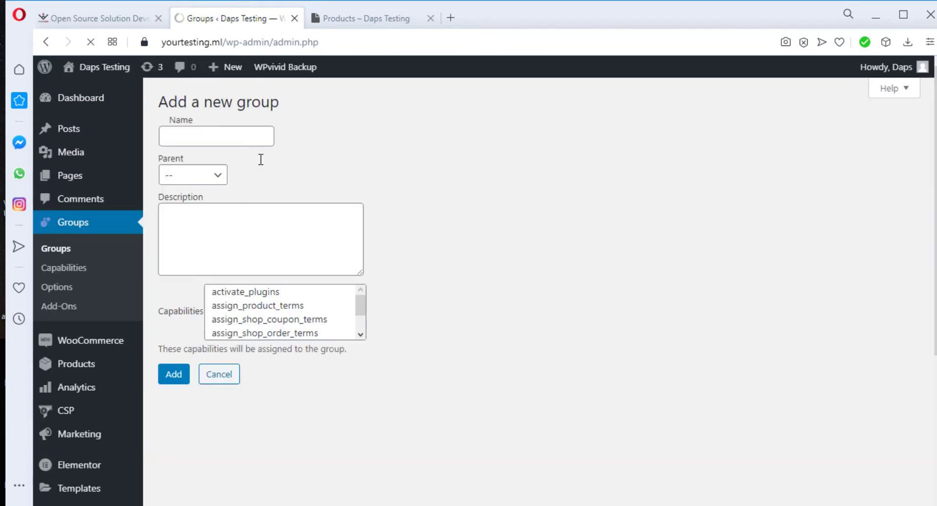
pyautogui.click(208, 135)
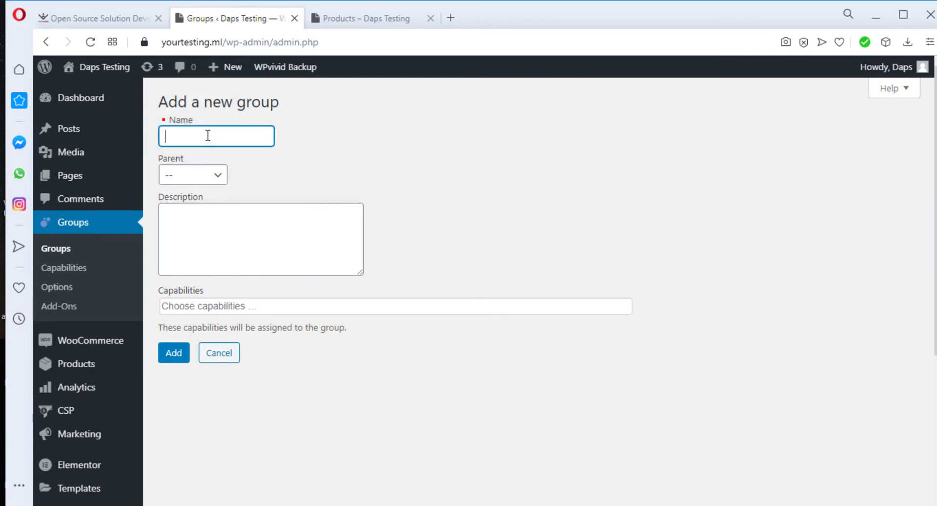
pyautogui.write('wholesale')
pyautogui.click(224, 178)
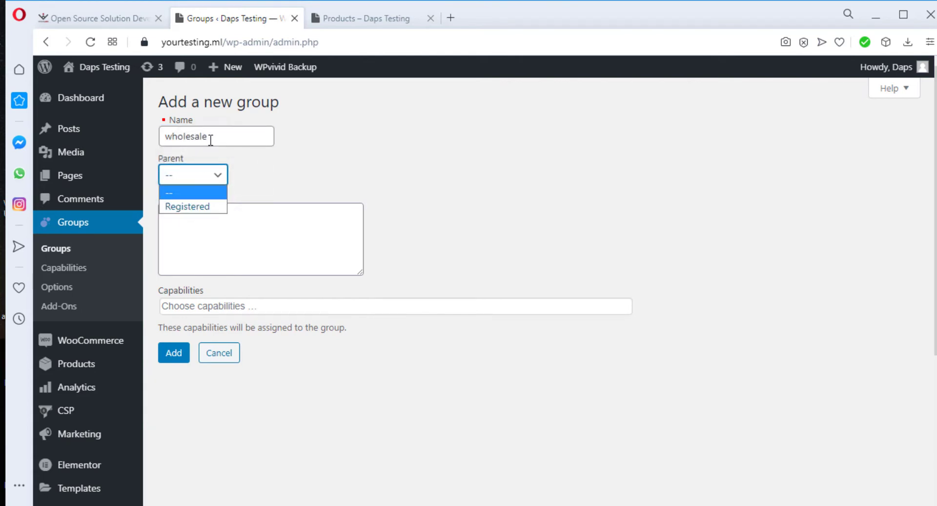
pyautogui.click(190, 207)
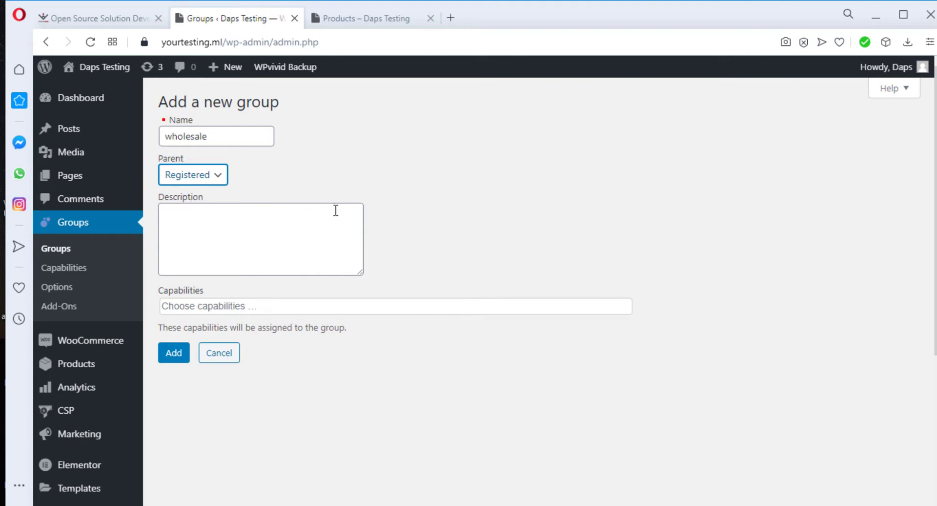
# Examine the capabilities that can be assigned to the new group, leaving none chosen.
pyautogui.scroll(-3, 395, 221)
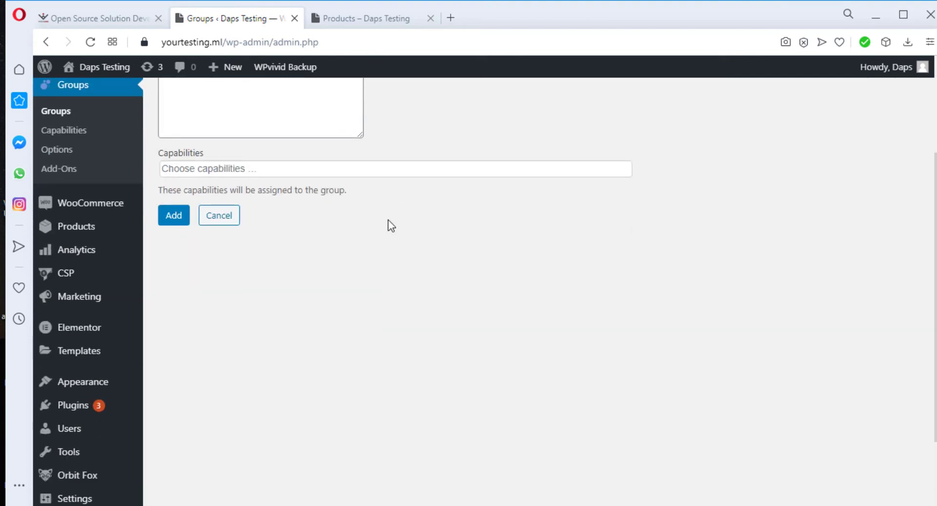
pyautogui.click(267, 169)
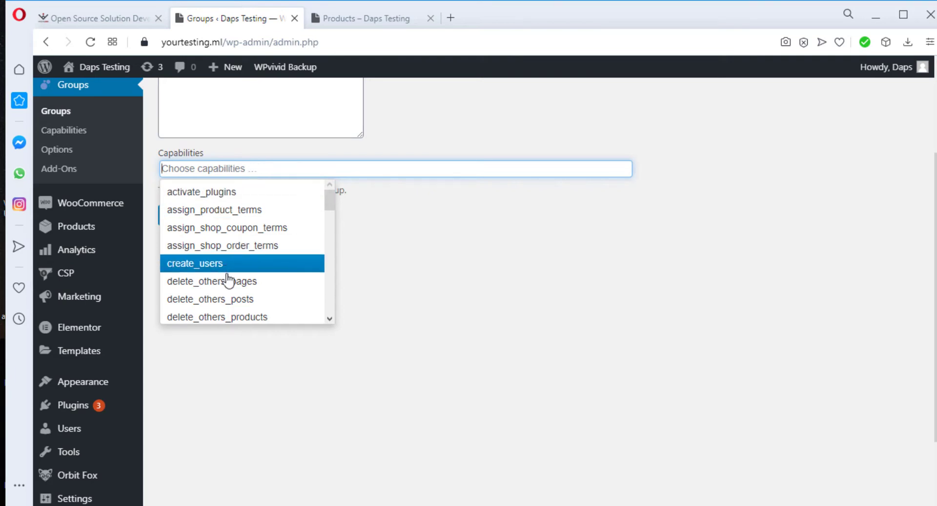
pyautogui.scroll(-12, 229, 282)
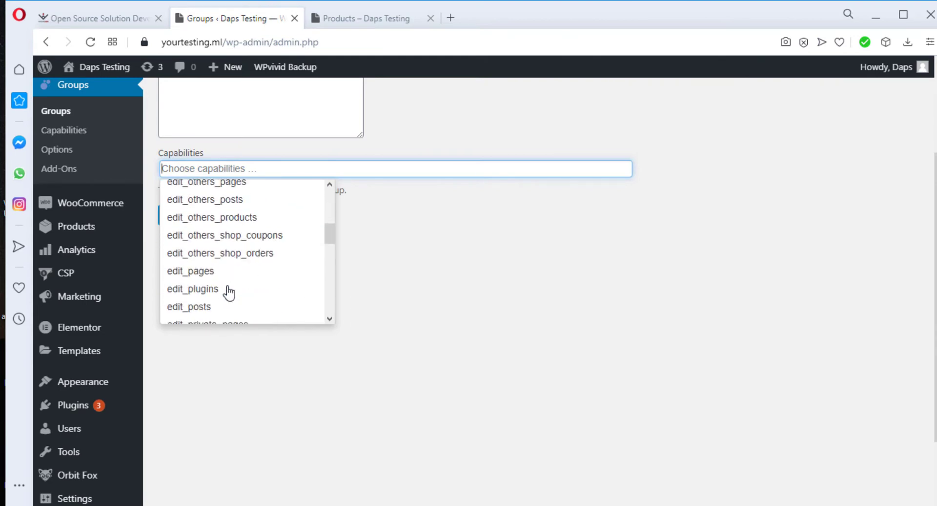
pyautogui.scroll(-4, 228, 293)
pyautogui.scroll(-15, 229, 292)
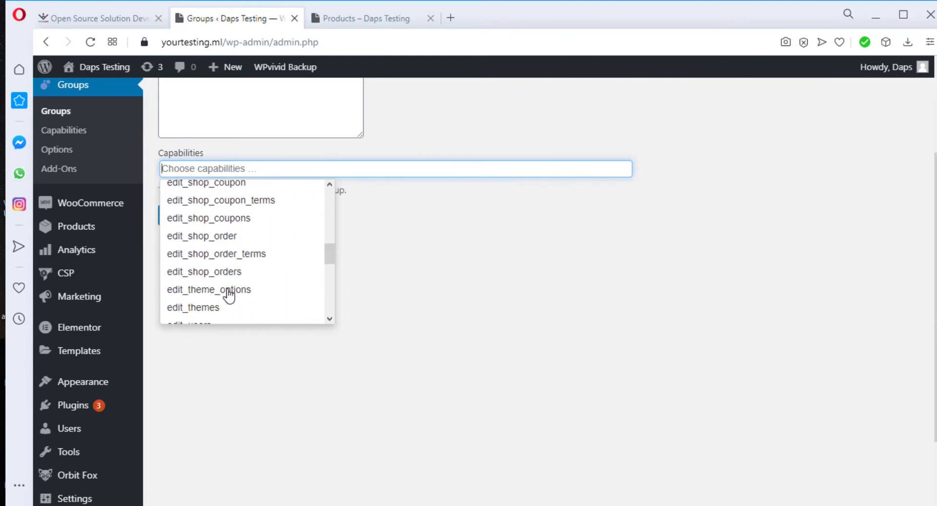
pyautogui.scroll(-15, 228, 295)
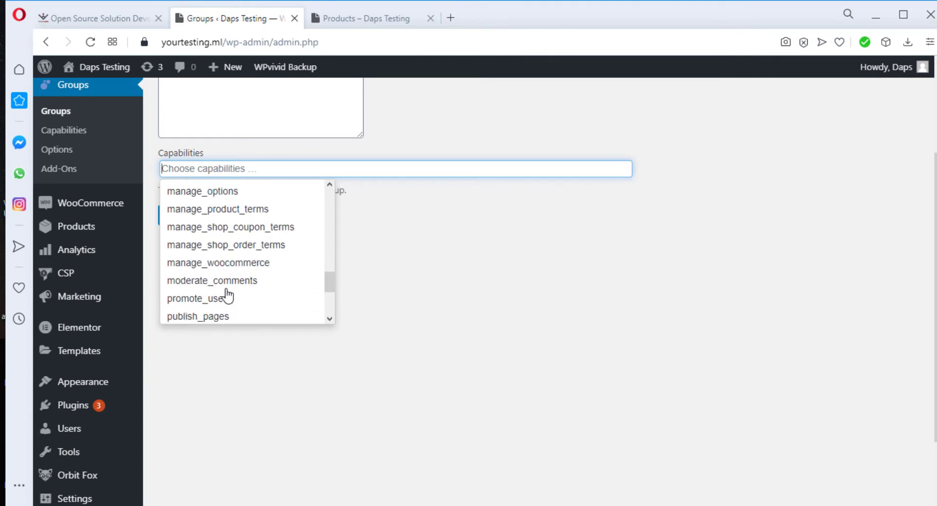
pyautogui.scroll(-3, 228, 294)
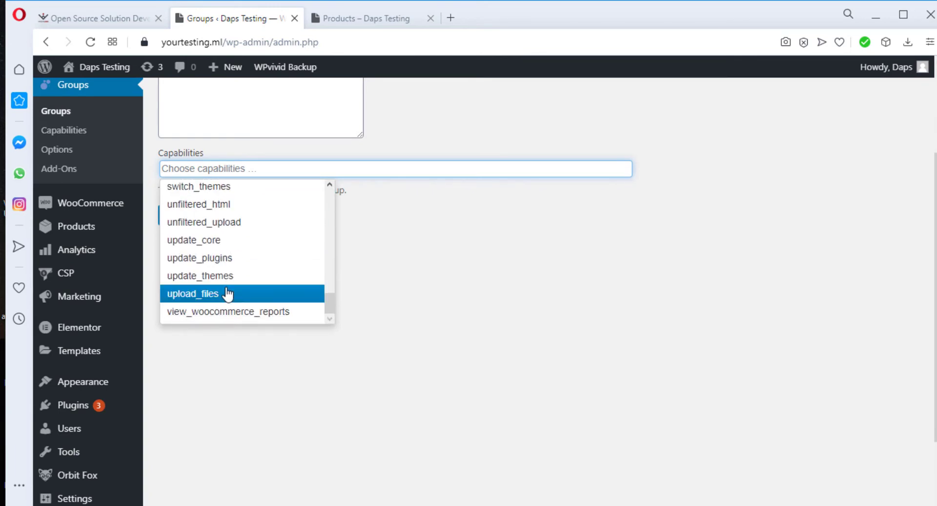
pyautogui.click(417, 273)
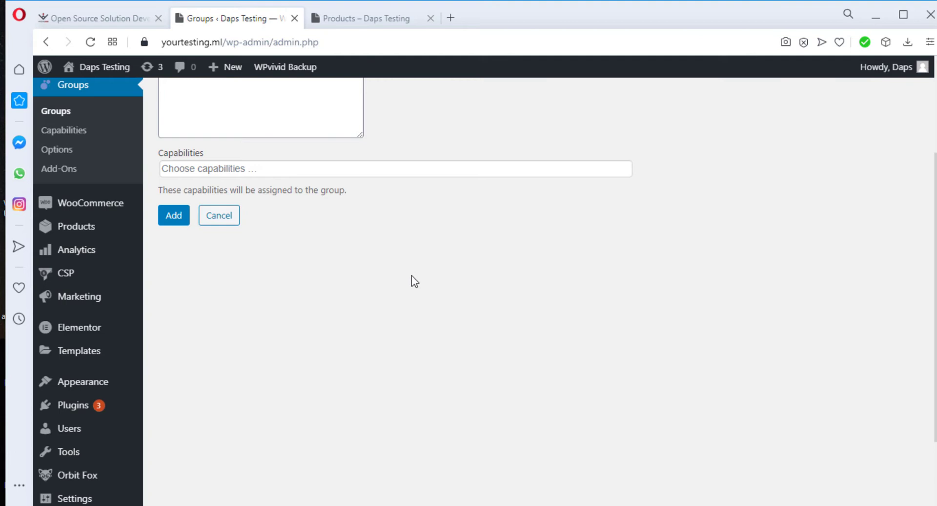
# Add the wholesale group with no description or capabilities.
pyautogui.scroll(3, 411, 277)
pyautogui.scroll(-5, 410, 289)
pyautogui.scroll(5, 408, 291)
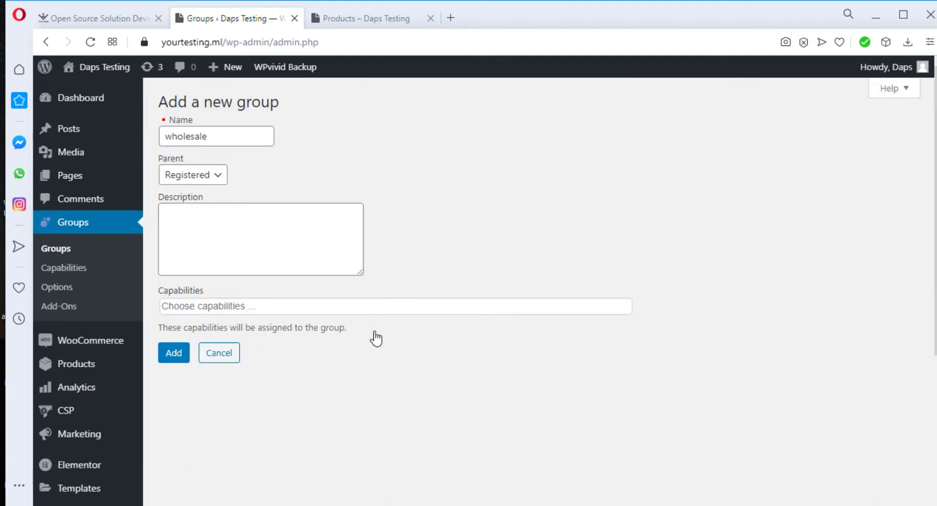
pyautogui.click(168, 353)
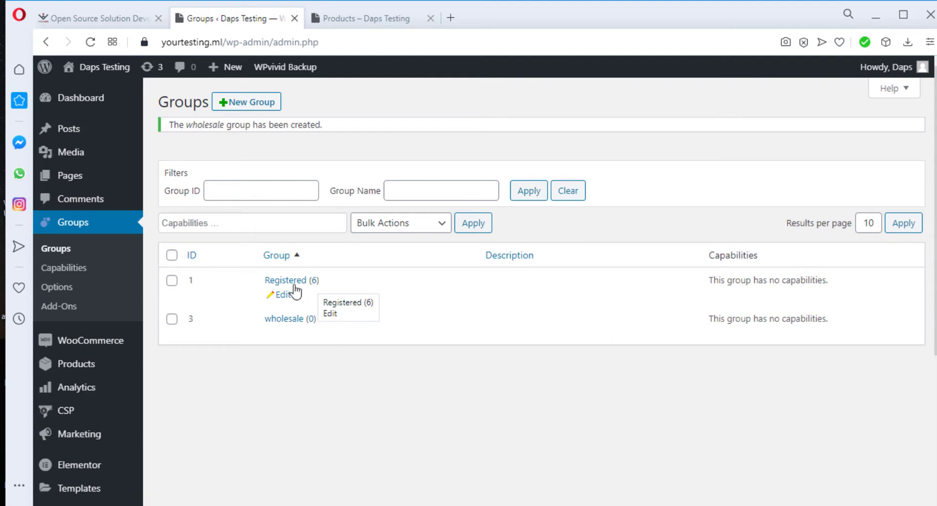
# Turn on showing groups in user profiles in the Groups options and save.
pyautogui.click(64, 293)
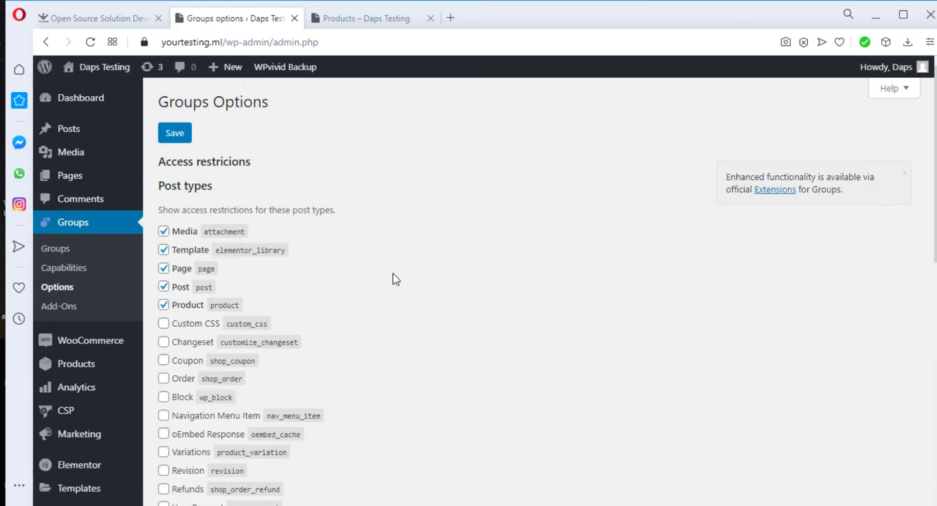
pyautogui.scroll(-2, 394, 274)
pyautogui.scroll(-5, 394, 277)
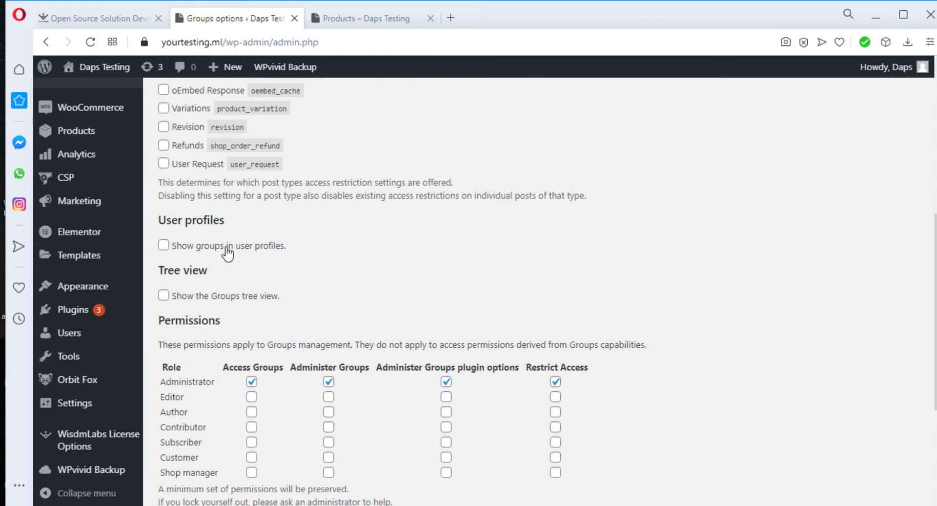
pyautogui.click(164, 245)
pyautogui.scroll(-5, 315, 249)
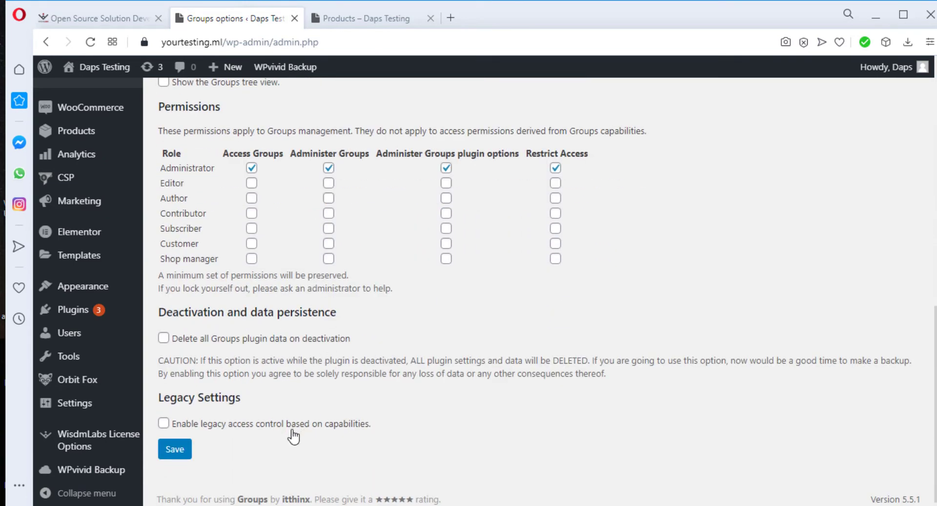
pyautogui.click(174, 449)
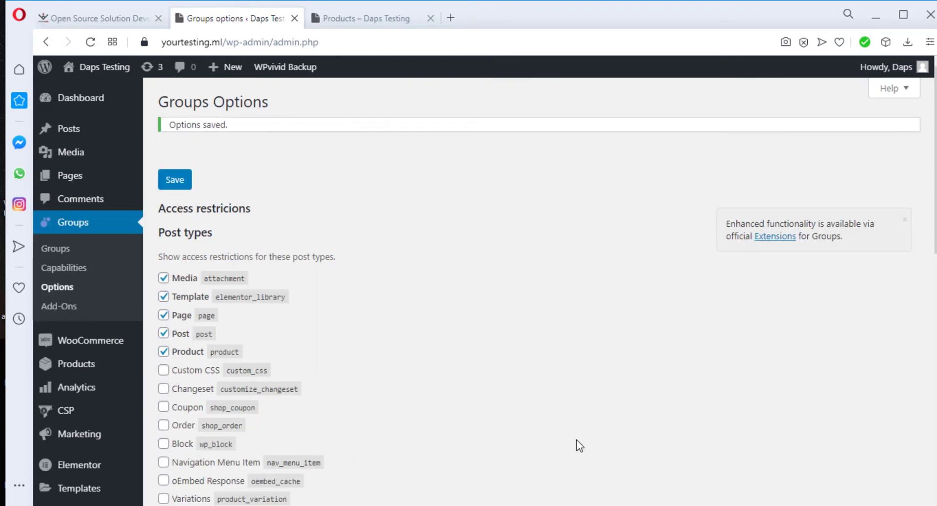
# Open the first customer in the list of all users for editing.
pyautogui.scroll(-4, 59, 444)
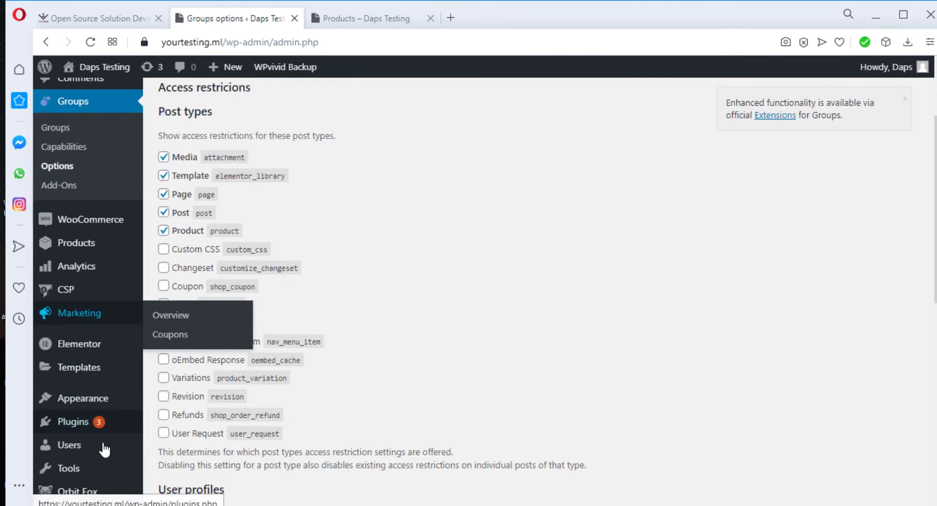
pyautogui.moveTo(75, 359)
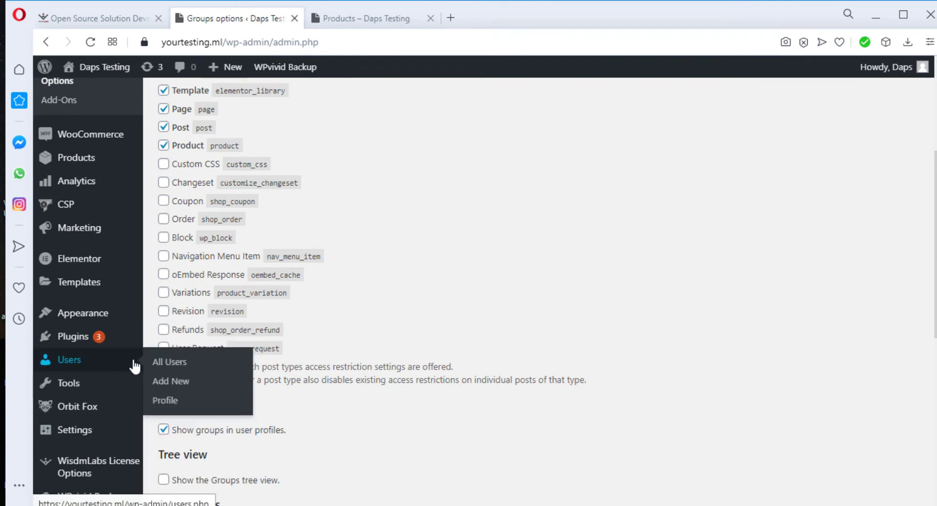
pyautogui.click(179, 362)
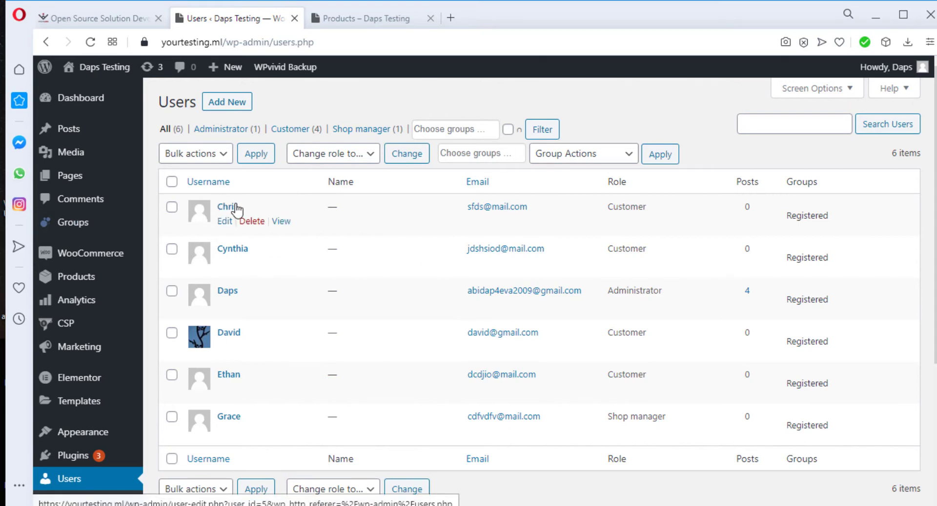
pyautogui.click(225, 220)
# Add the customer to the wholesale group alongside Registered and update the user.
pyautogui.scroll(-5, 223, 218)
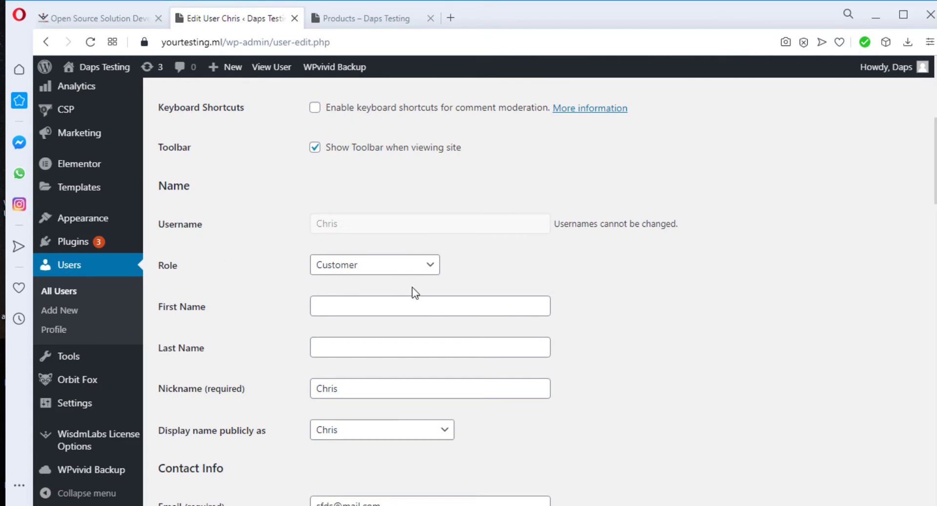
pyautogui.scroll(-4, 410, 291)
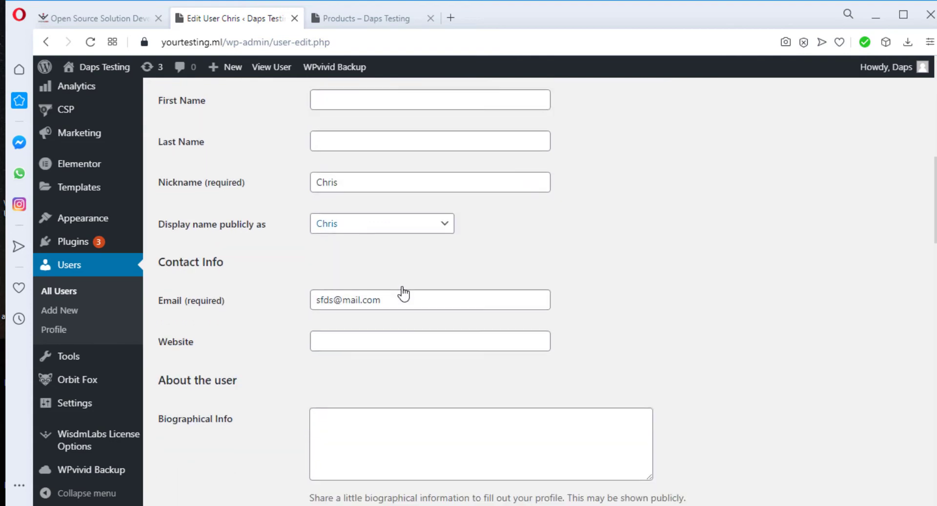
pyautogui.scroll(-8, 403, 292)
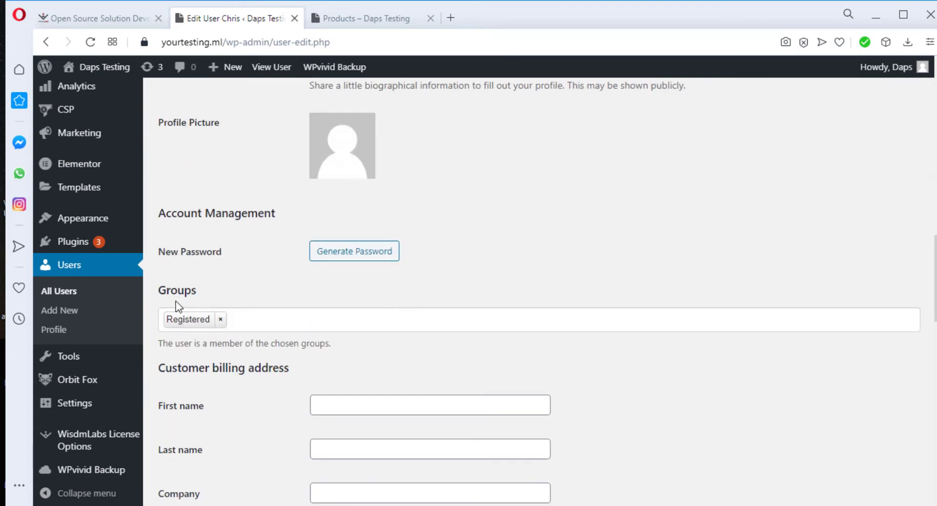
pyautogui.click(248, 317)
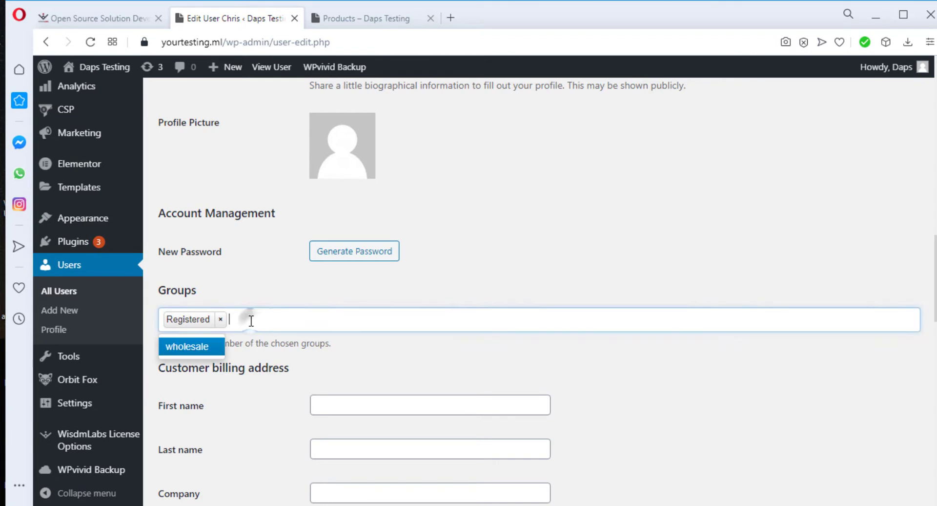
pyautogui.click(193, 348)
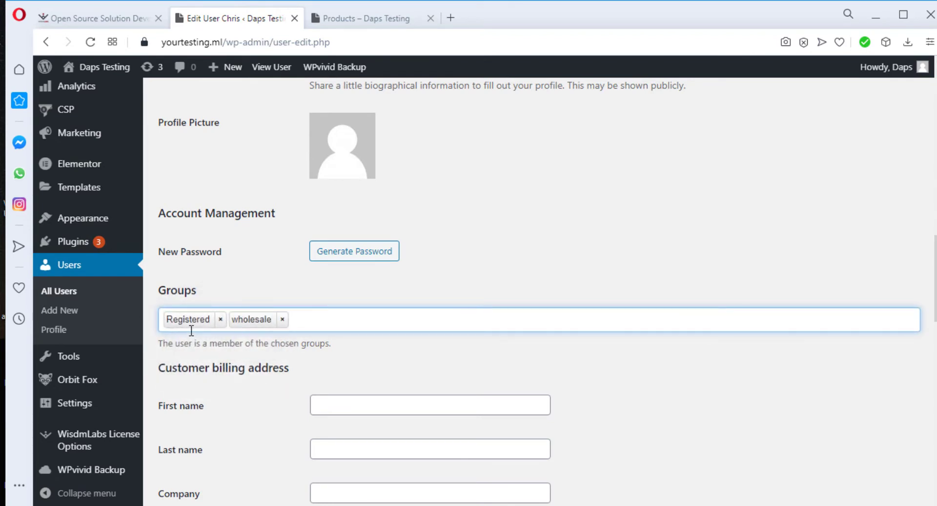
pyautogui.scroll(-18, 566, 361)
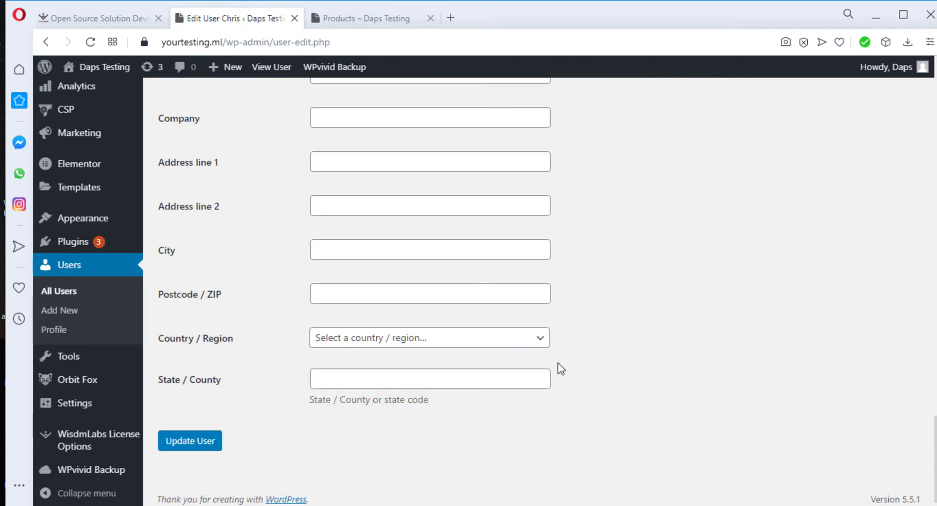
pyautogui.click(198, 449)
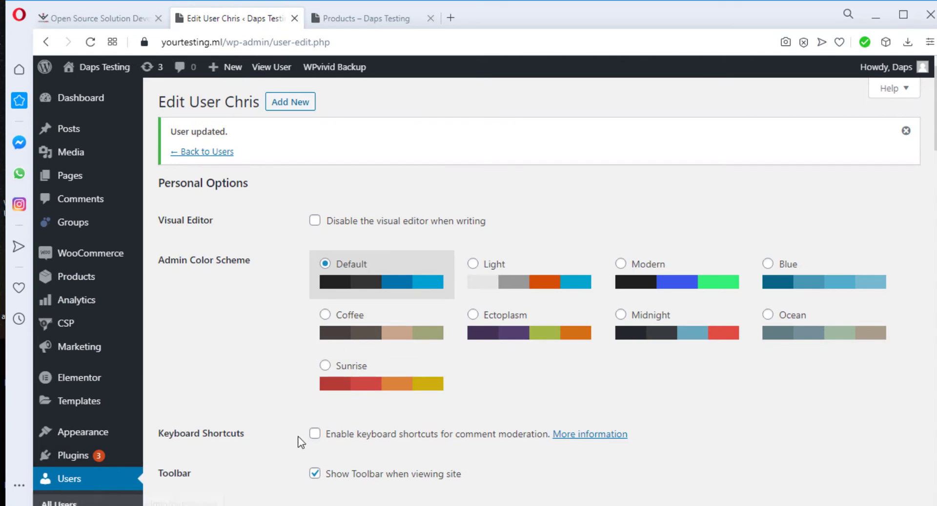
# Go to the CSP product pricing rules and choose Group Specific Pricing.
pyautogui.scroll(-10, 179, 439)
pyautogui.scroll(5, 176, 434)
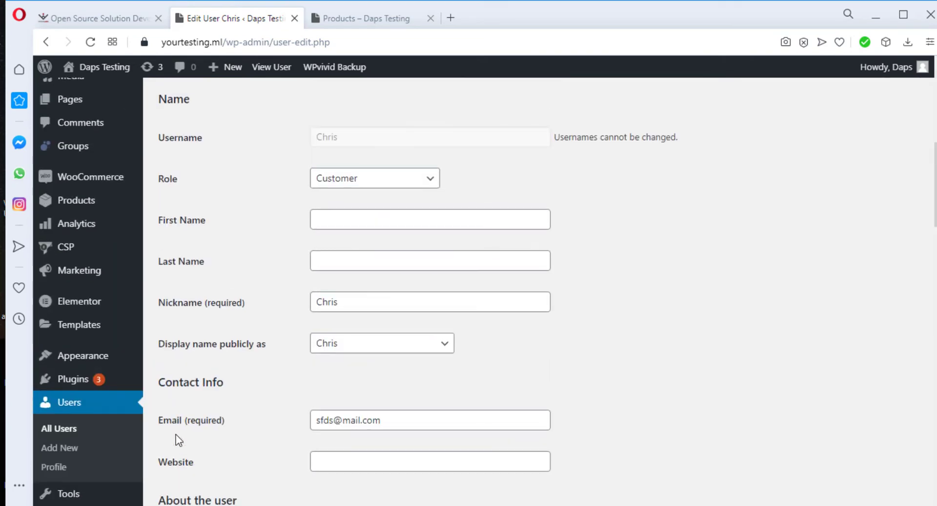
pyautogui.moveTo(69, 323)
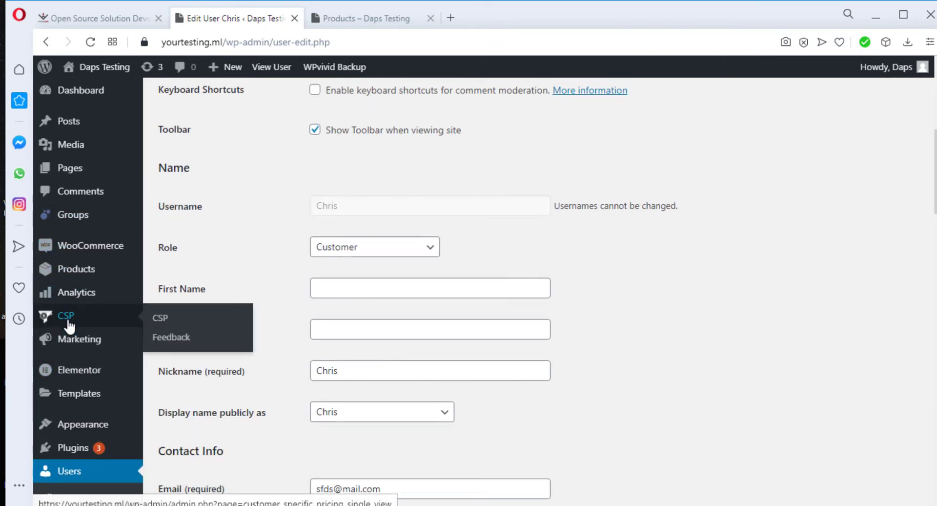
pyautogui.click(163, 320)
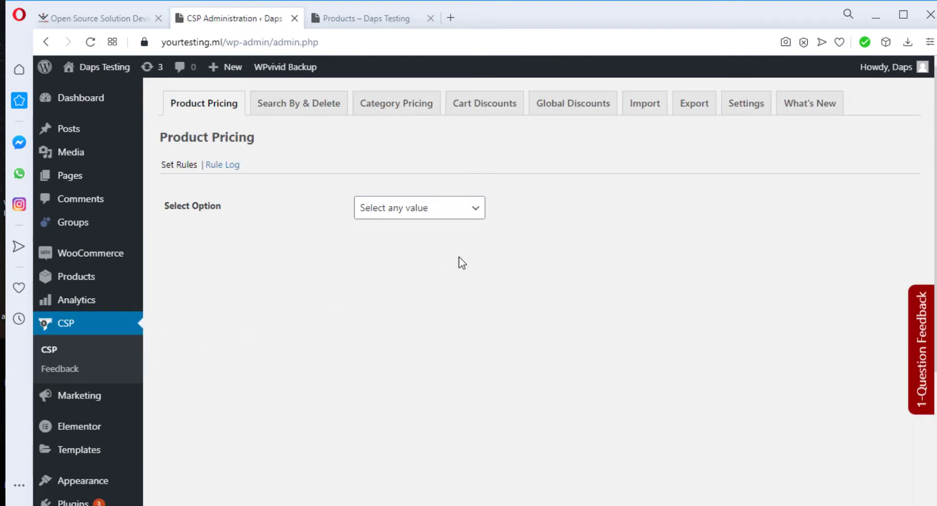
pyautogui.click(459, 215)
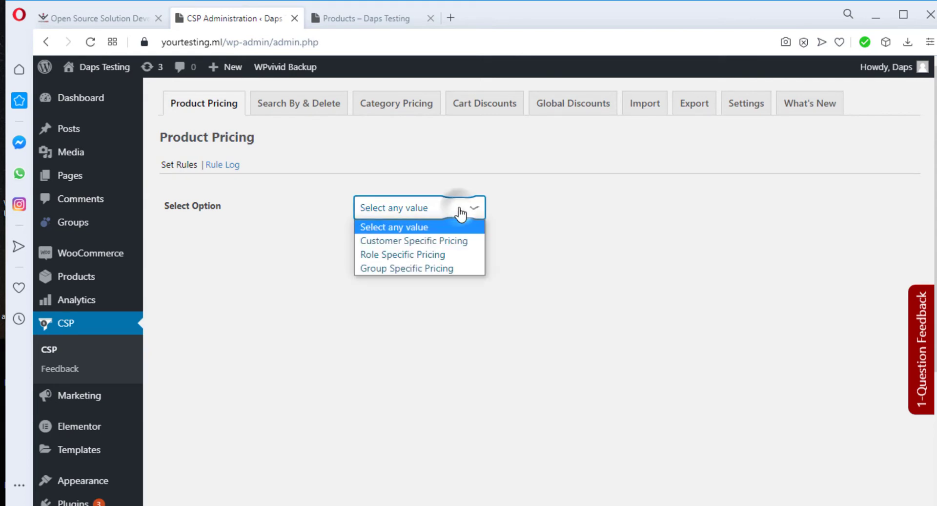
pyautogui.click(459, 269)
# Select the Registered group and all products for the rule, and generate the price-setting table.
pyautogui.scroll(-2, 452, 269)
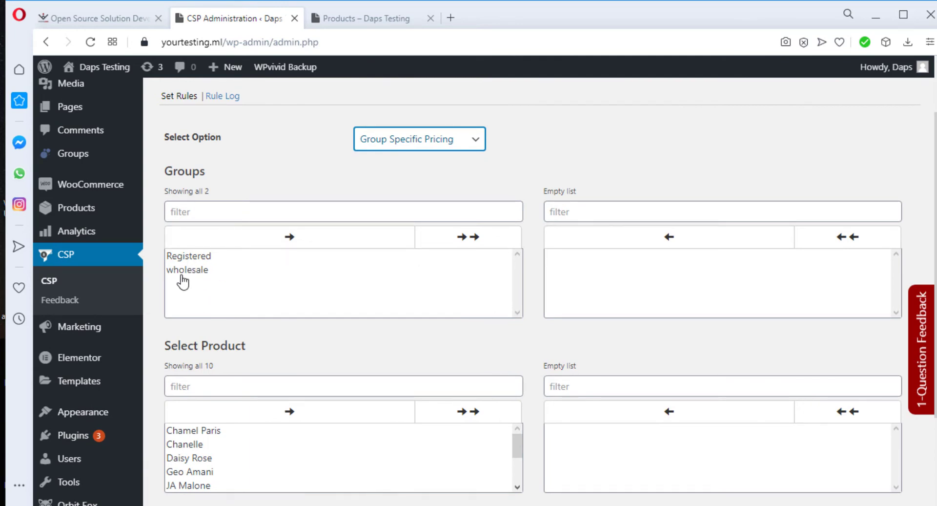
pyautogui.click(175, 255)
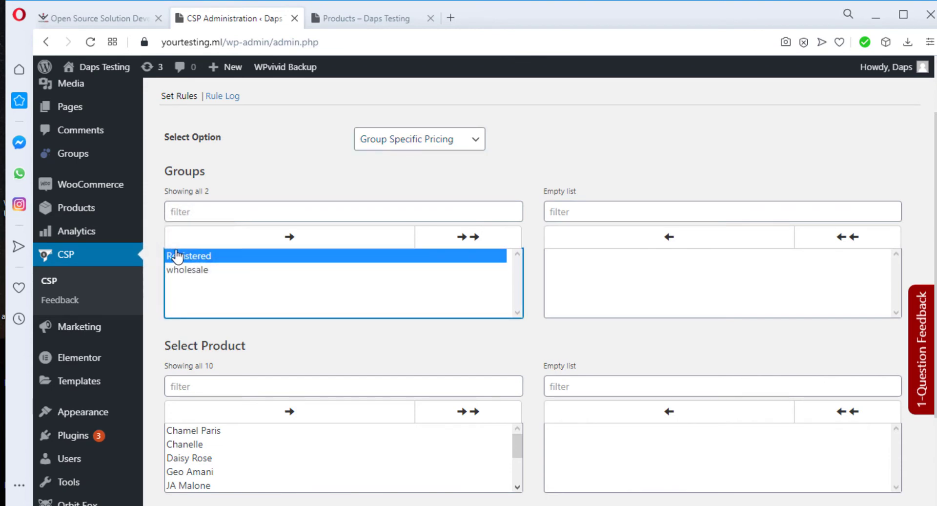
pyautogui.click(326, 234)
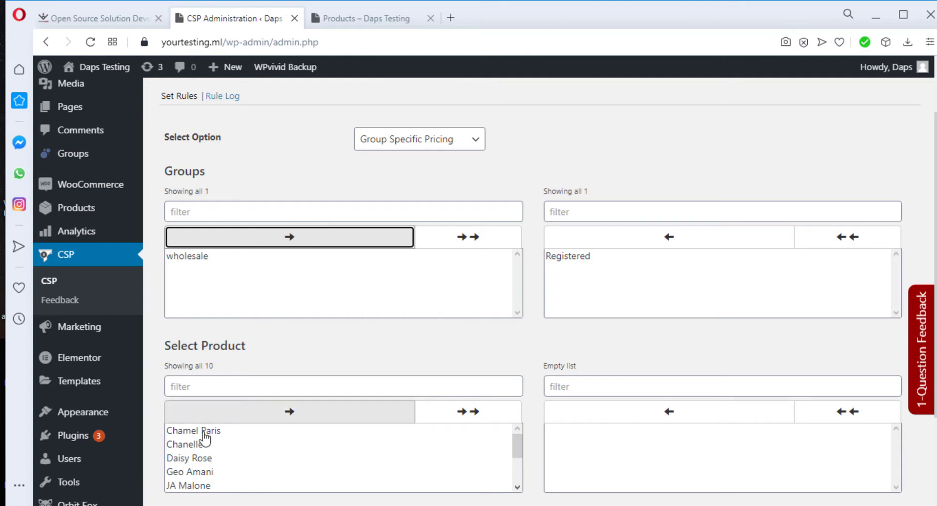
pyautogui.click(474, 415)
pyautogui.scroll(-3, 560, 351)
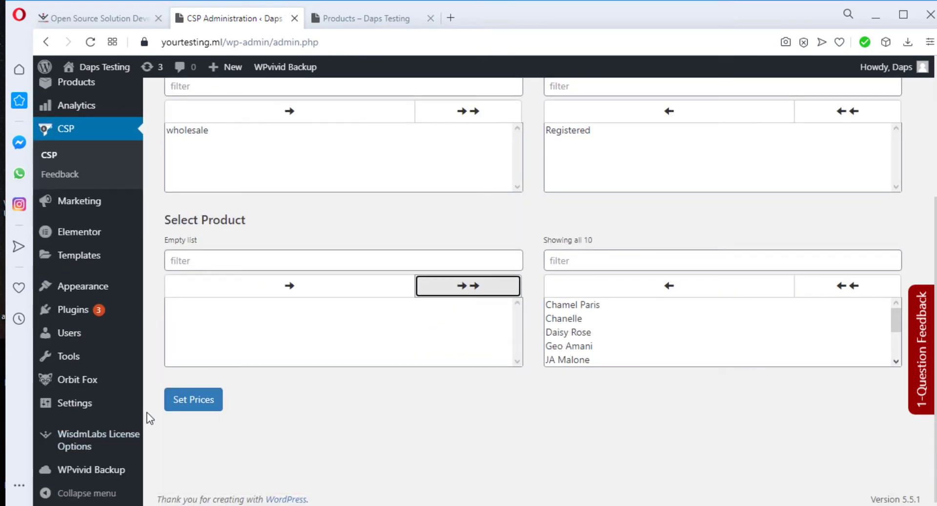
pyautogui.click(180, 400)
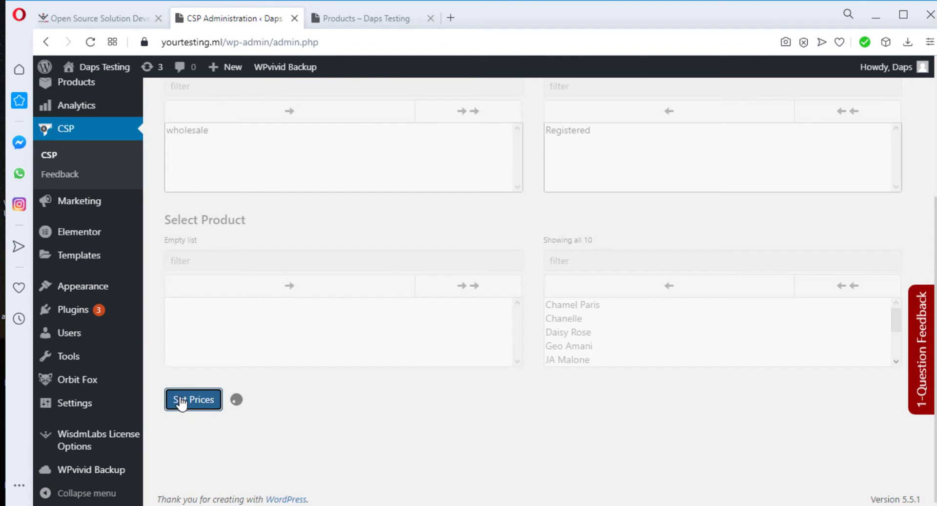
# Set the discount type to % for all ten products in the Registered group's pricing table.
pyautogui.scroll(-9, 181, 401)
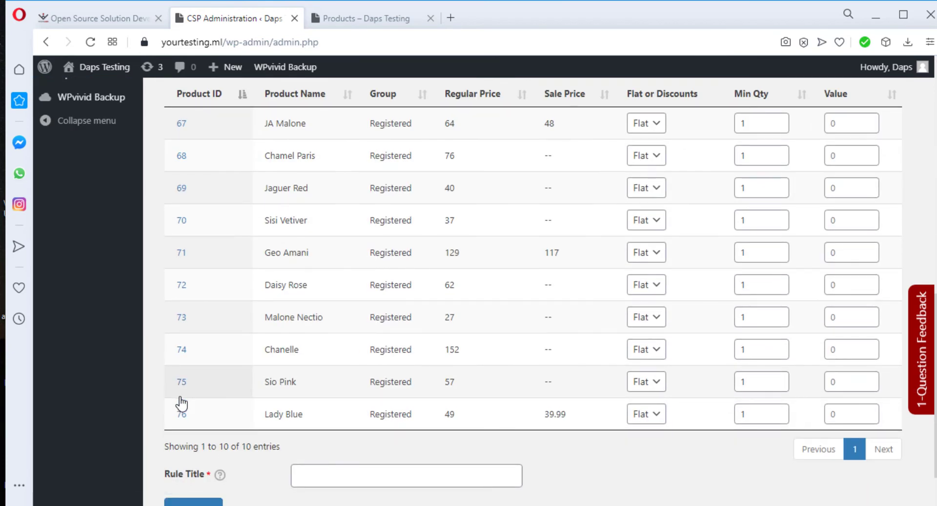
pyautogui.click(654, 124)
pyautogui.click(648, 157)
pyautogui.click(651, 157)
pyautogui.click(648, 187)
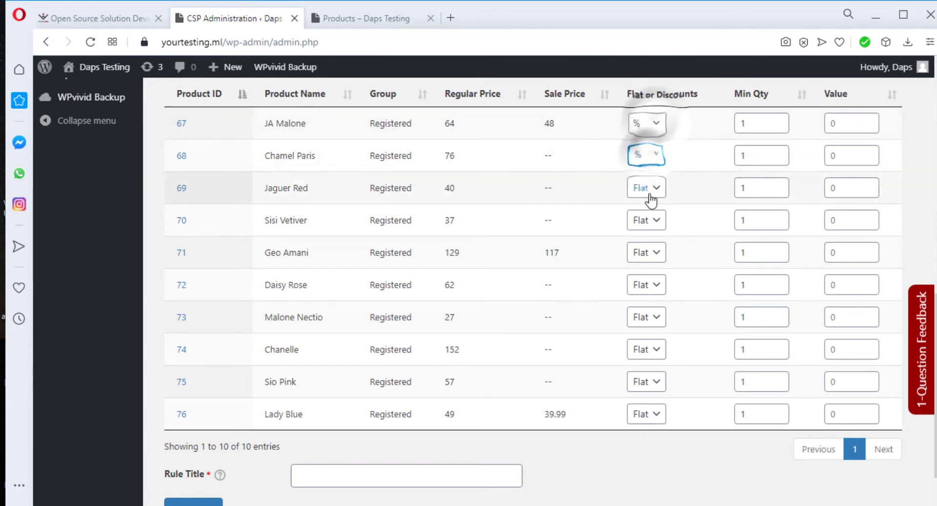
pyautogui.click(649, 192)
pyautogui.click(647, 219)
pyautogui.click(648, 223)
pyautogui.click(646, 251)
pyautogui.click(648, 255)
pyautogui.click(655, 318)
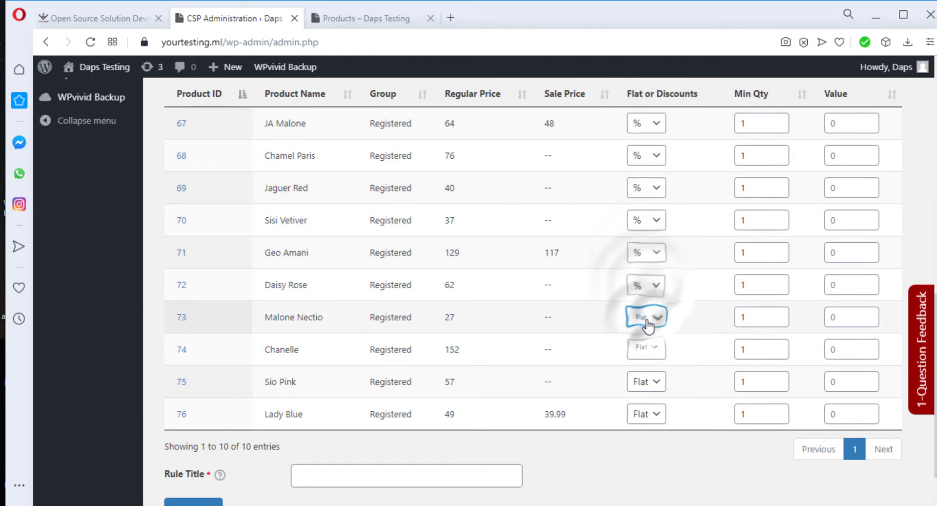
pyautogui.click(645, 336)
pyautogui.click(647, 350)
pyautogui.click(647, 367)
pyautogui.click(649, 382)
pyautogui.click(646, 397)
pyautogui.click(649, 414)
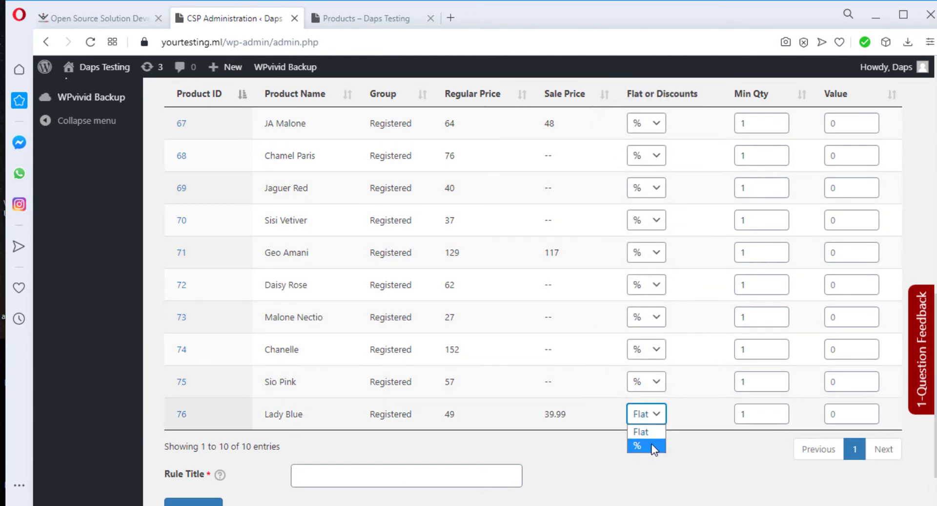
pyautogui.click(651, 445)
# Enter a discount value of 5 for each of the ten products in the Registered group's table.
pyautogui.scroll(4, 726, 466)
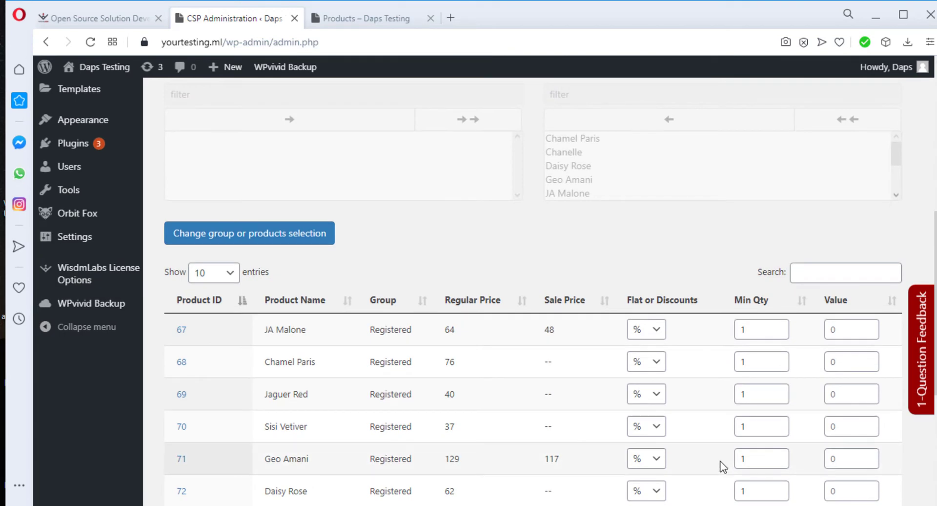
pyautogui.scroll(-3, 721, 463)
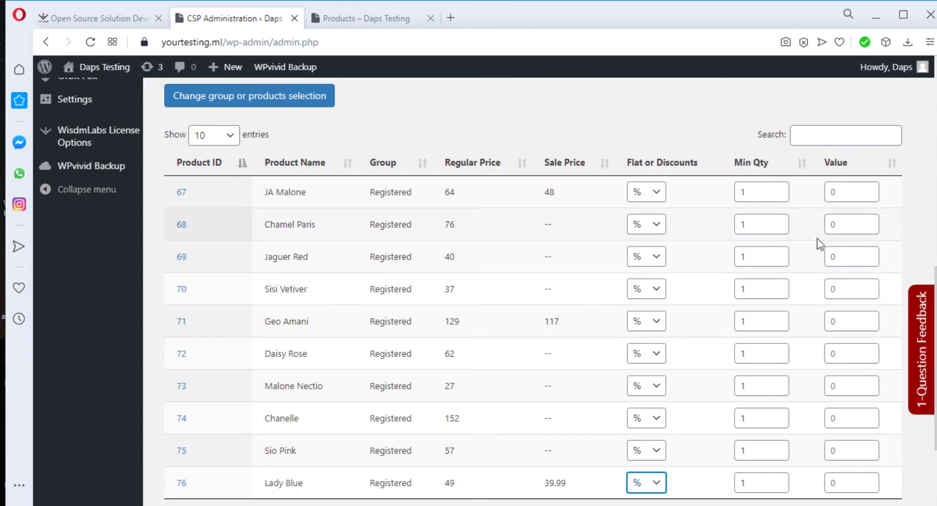
pyautogui.click(843, 191)
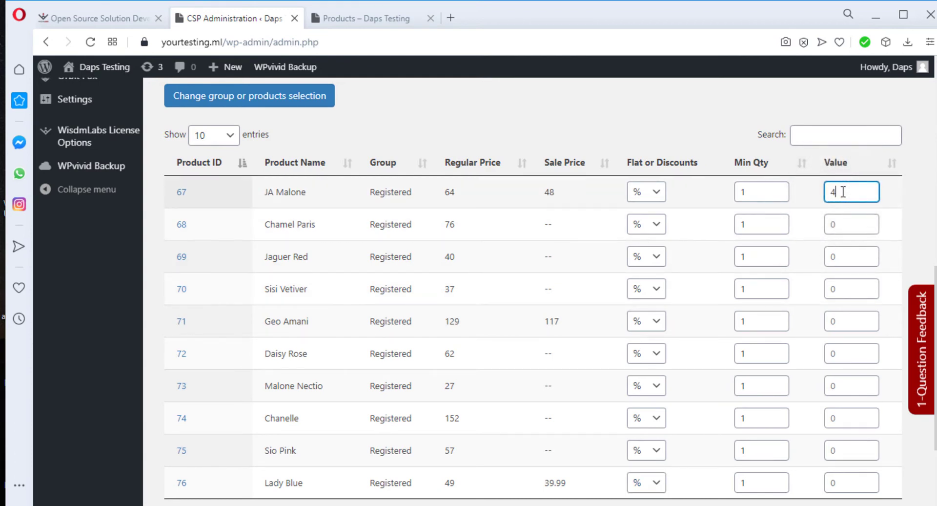
pyautogui.press('BackSpace')
pyautogui.write('5')
pyautogui.click(861, 229)
pyautogui.write('5')
pyautogui.click(845, 257)
pyautogui.write('5')
pyautogui.click(832, 291)
pyautogui.write('5')
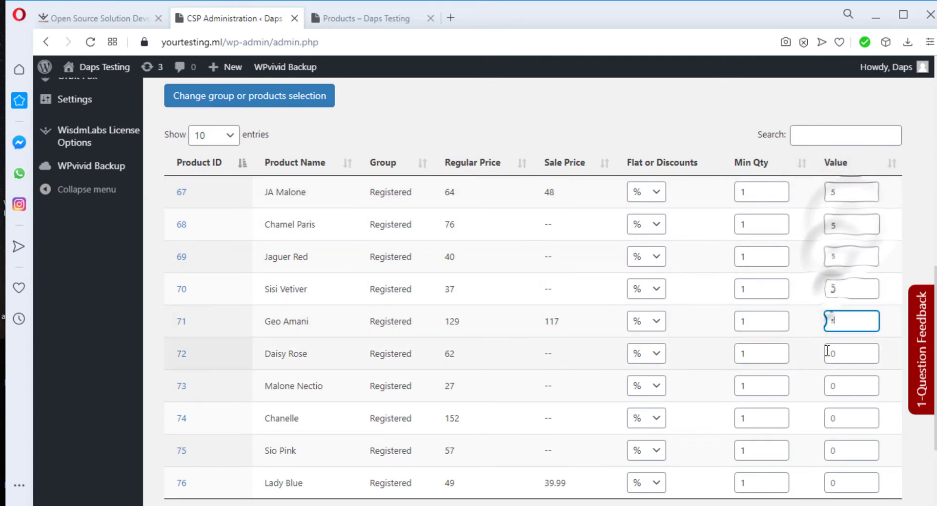
pyautogui.click(842, 353)
pyautogui.write('5')
pyautogui.click(842, 386)
pyautogui.write('5')
pyautogui.click(842, 418)
pyautogui.write('5')
pyautogui.click(842, 450)
pyautogui.write('5')
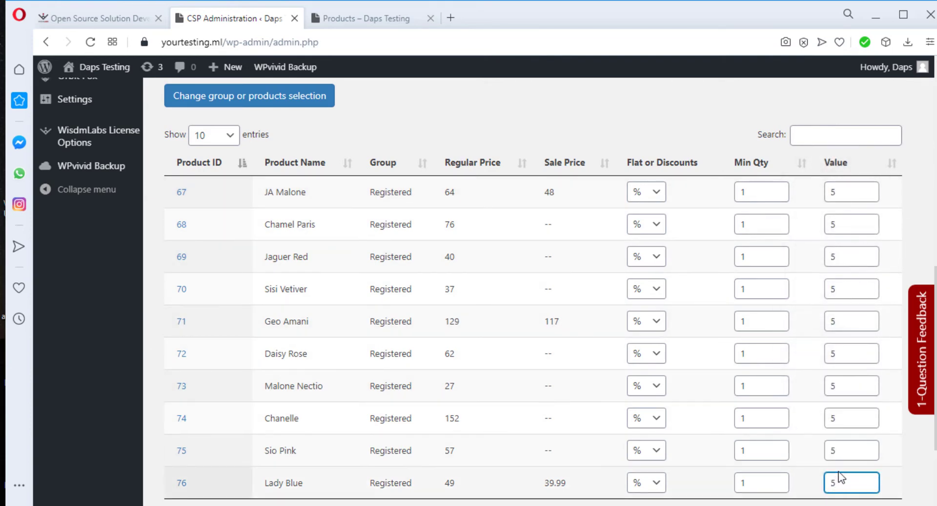
# Title the rule "returning customer" and save it, agreeing to override all values.
pyautogui.scroll(-3, 837, 470)
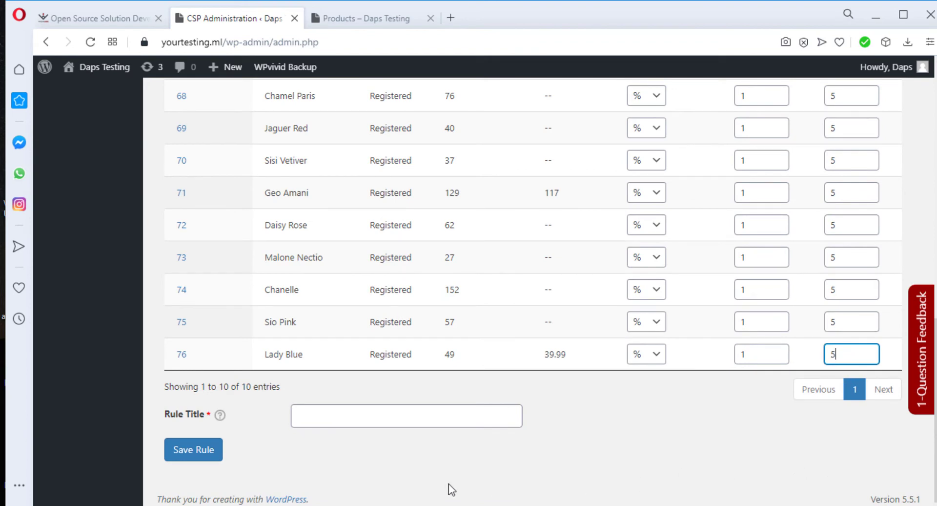
pyautogui.click(361, 417)
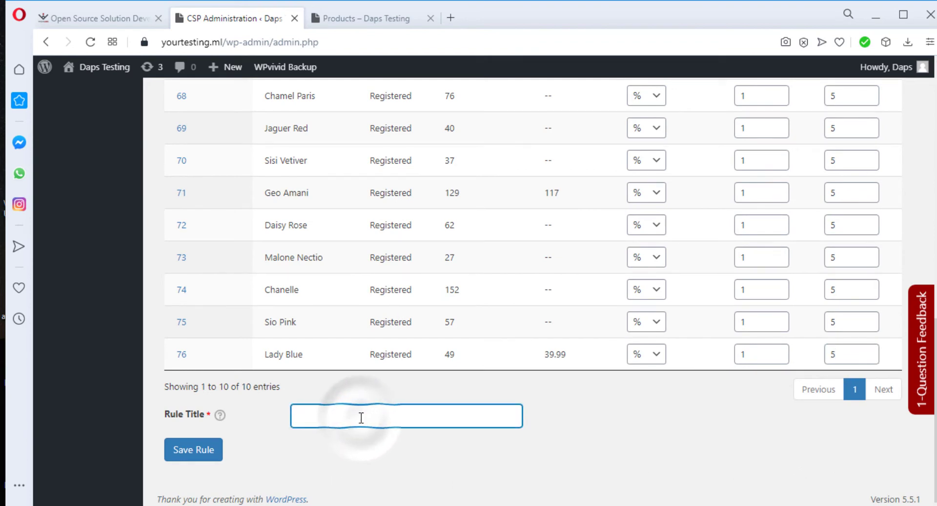
pyautogui.write('returning customer')
pyautogui.click(192, 450)
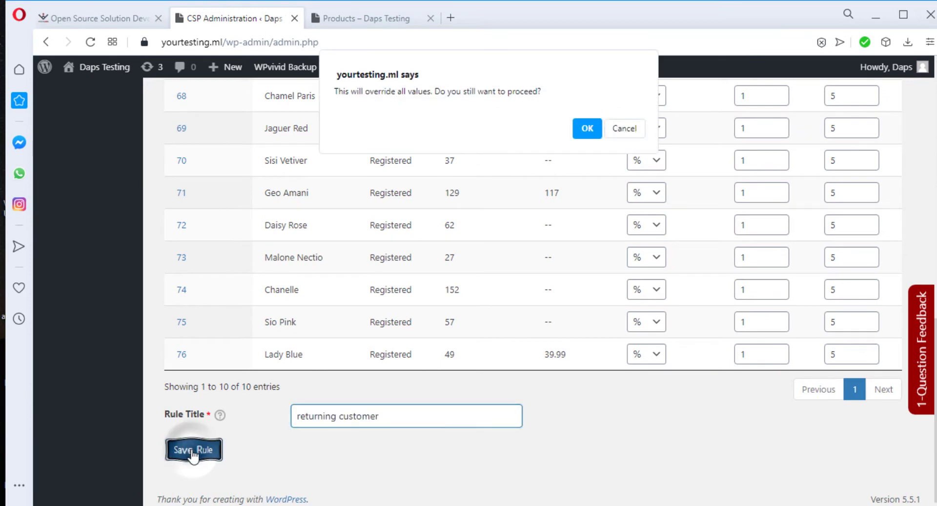
pyautogui.press('Return')
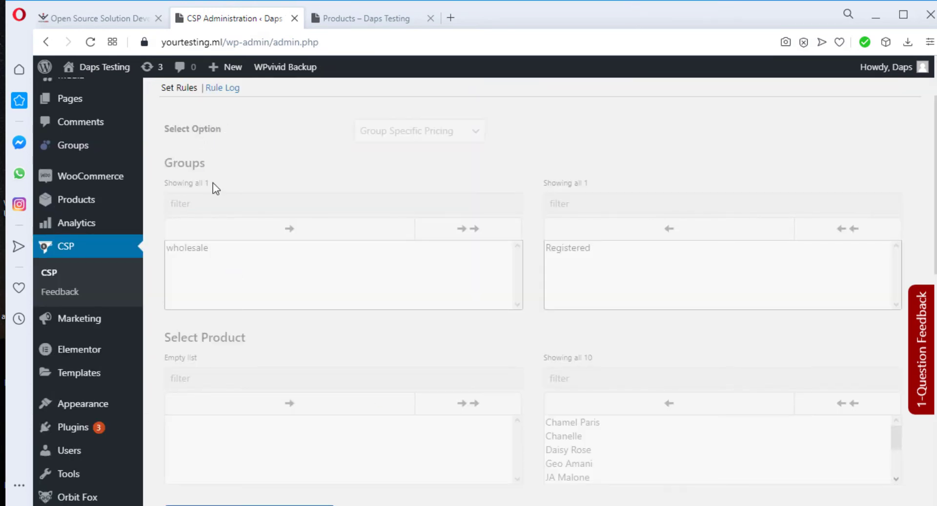
# Start a new product pricing rule and choose Group Specific Pricing for it.
pyautogui.scroll(2, 215, 186)
pyautogui.click(174, 165)
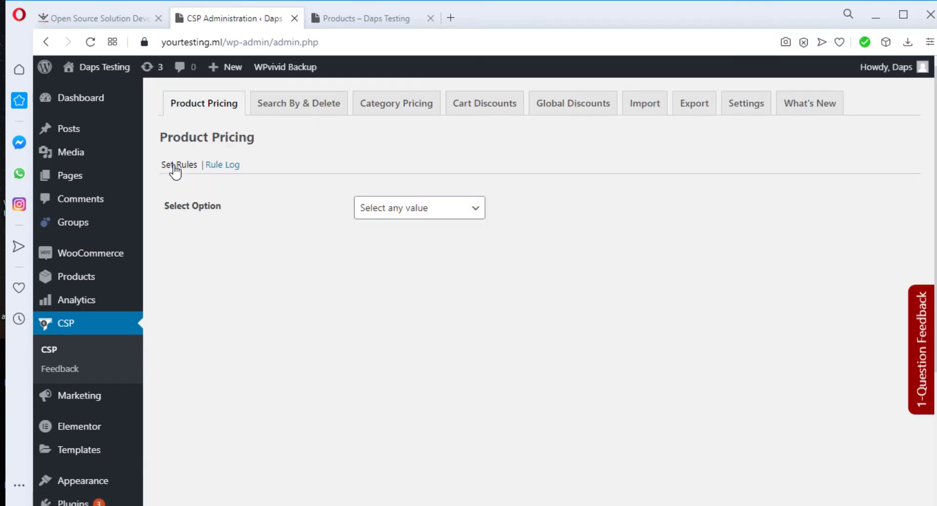
pyautogui.click(463, 211)
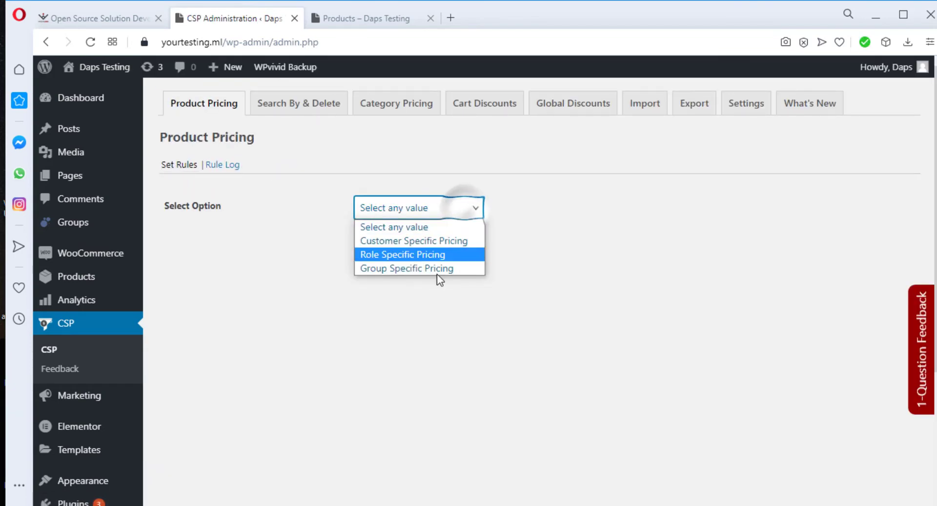
pyautogui.click(435, 270)
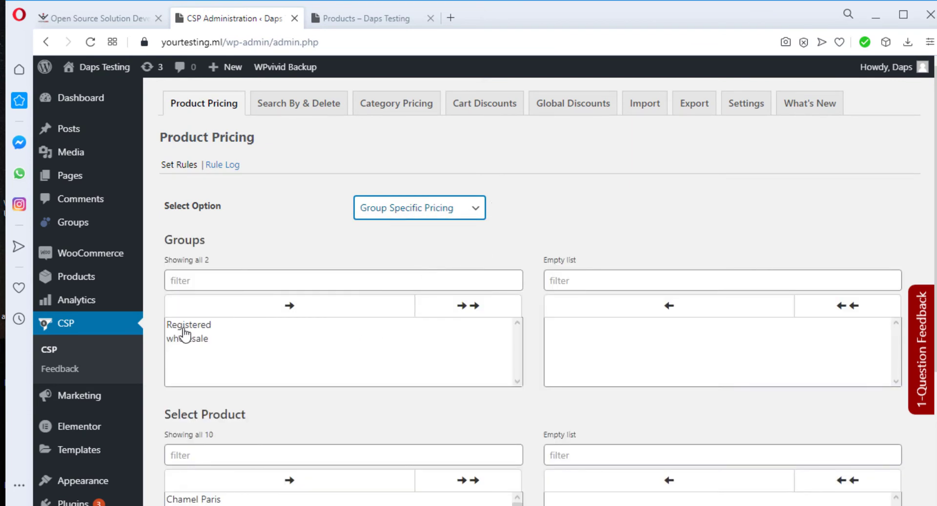
# Select the wholesale group and all products for the rule, and generate the price-setting table.
pyautogui.click(186, 344)
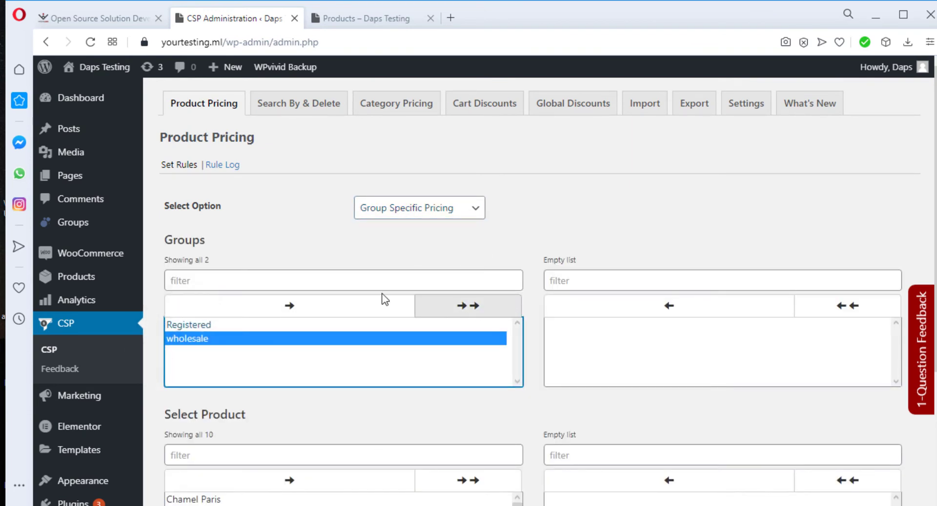
pyautogui.click(329, 312)
pyautogui.scroll(-4, 374, 333)
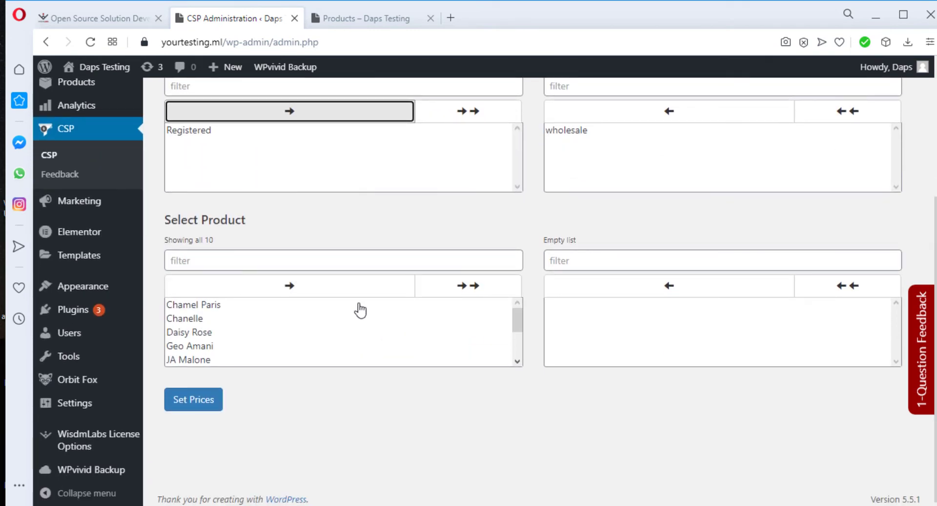
pyautogui.click(447, 291)
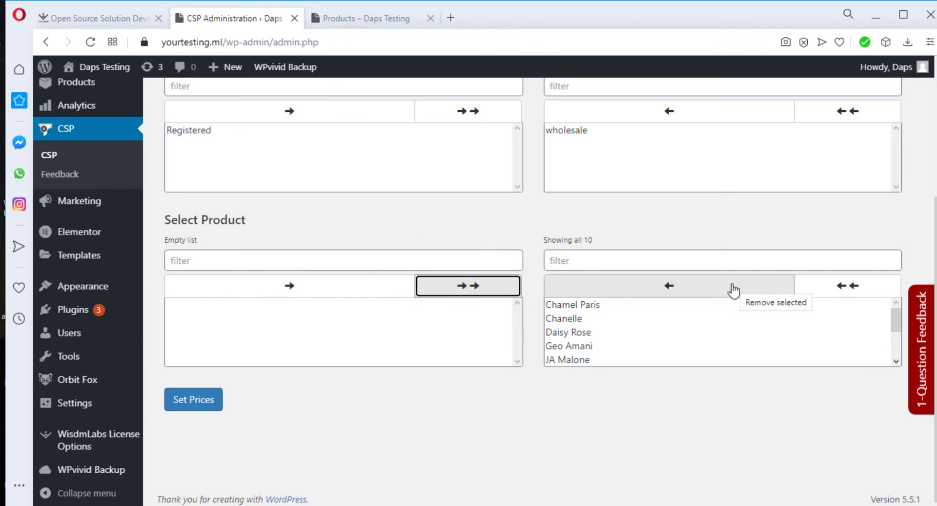
pyautogui.scroll(-3, 629, 356)
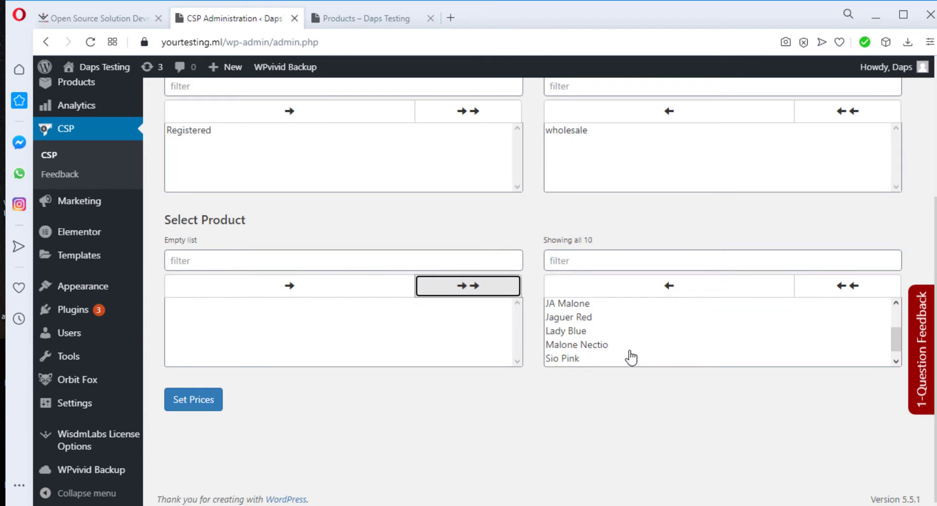
pyautogui.click(199, 404)
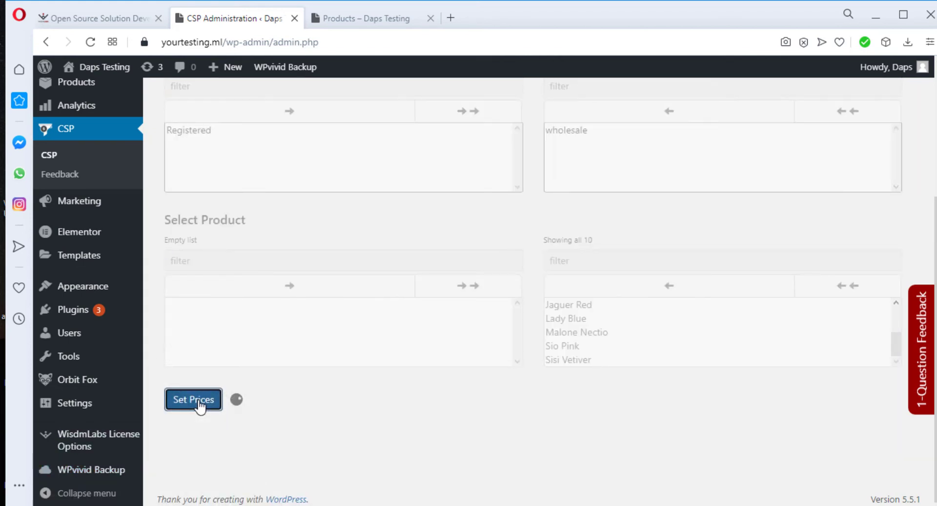
# Set the discount type to % for JA Malone and Chamel Paris in the wholesale pricing table.
pyautogui.scroll(-8, 198, 404)
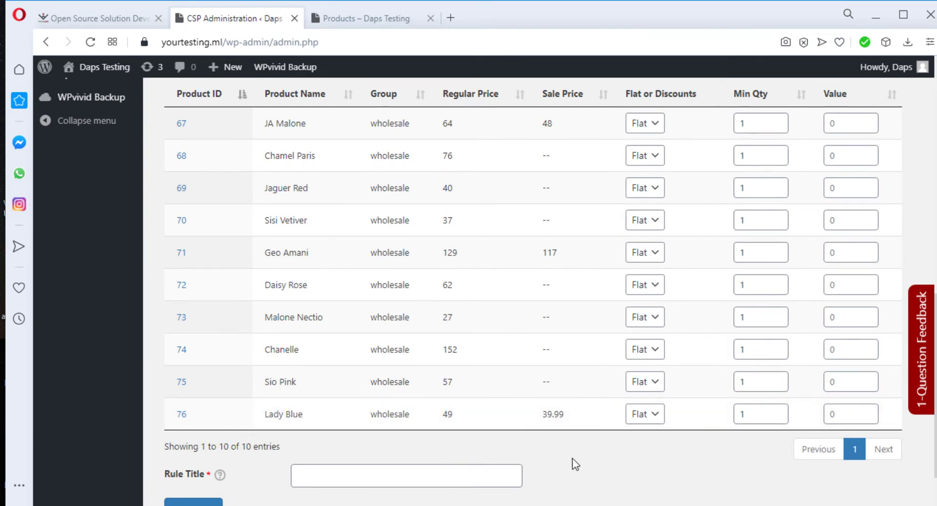
pyautogui.scroll(2, 573, 459)
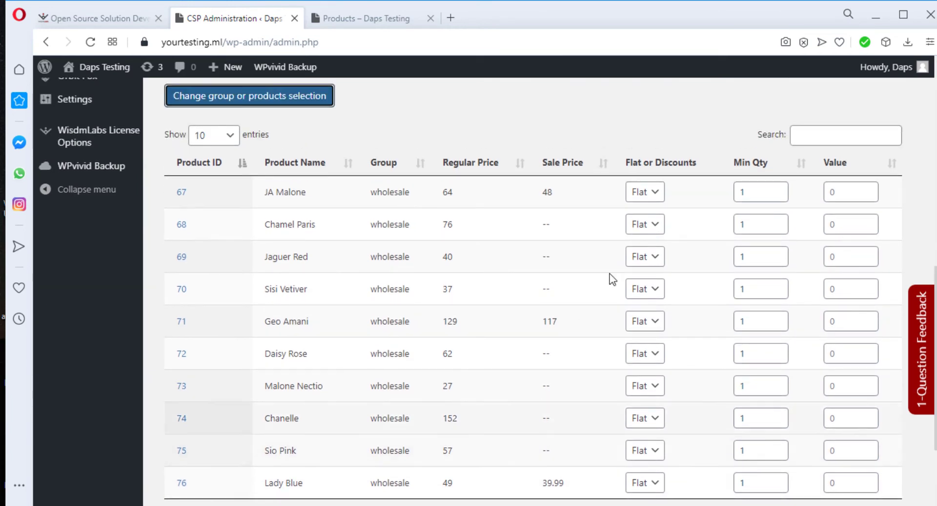
pyautogui.click(654, 195)
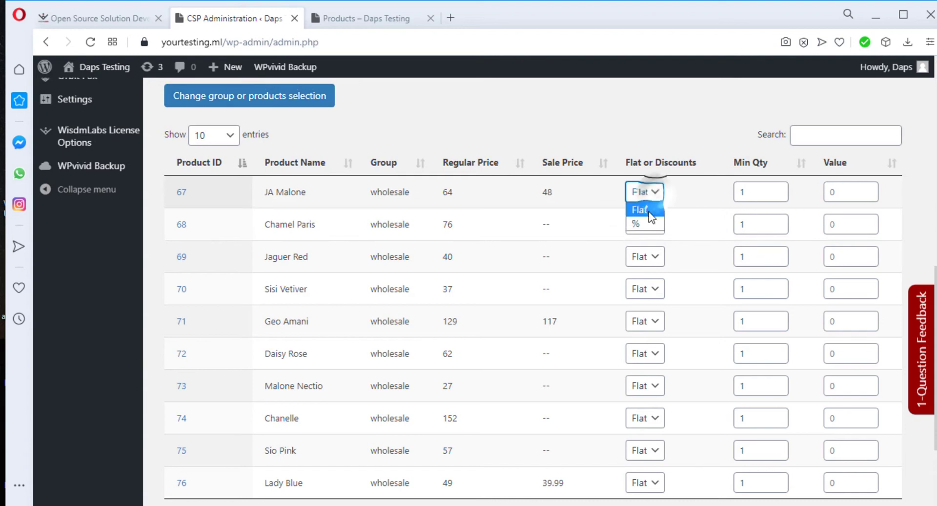
pyautogui.click(637, 223)
pyautogui.click(643, 227)
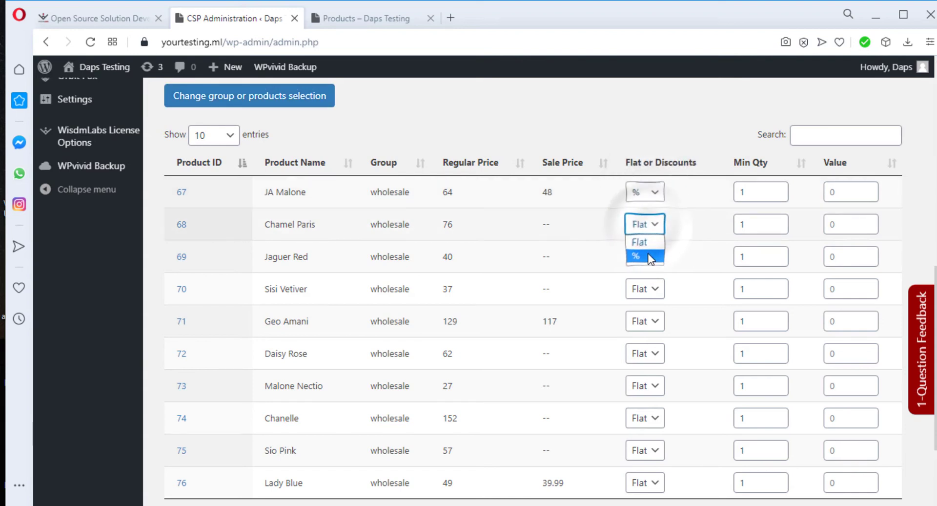
pyautogui.click(643, 255)
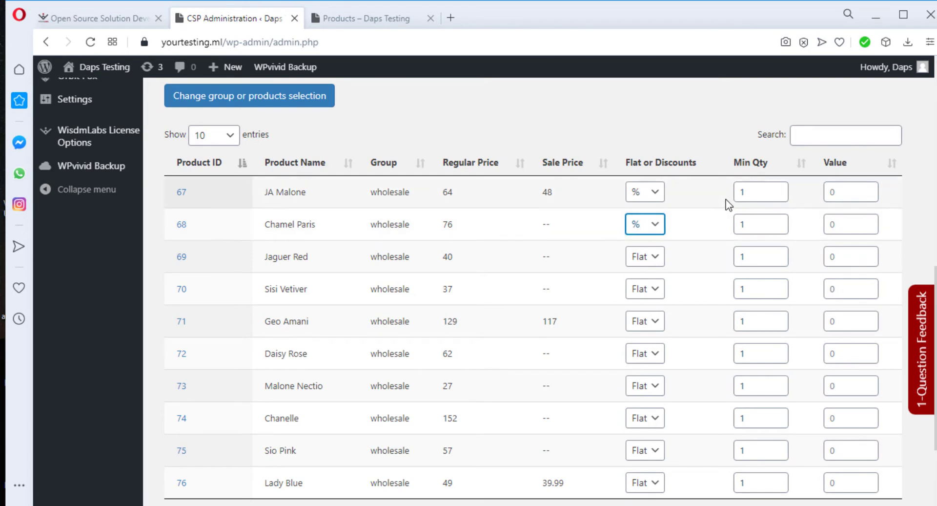
# Set a minimum quantity of 10 and a discount value of 5 for both JA Malone and Chamel Paris.
pyautogui.click(753, 191)
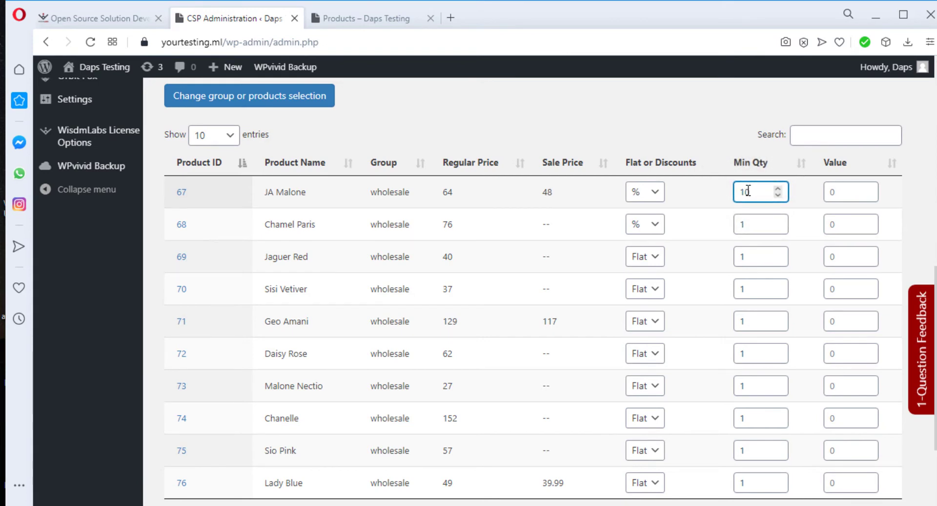
pyautogui.write('0')
pyautogui.click(760, 223)
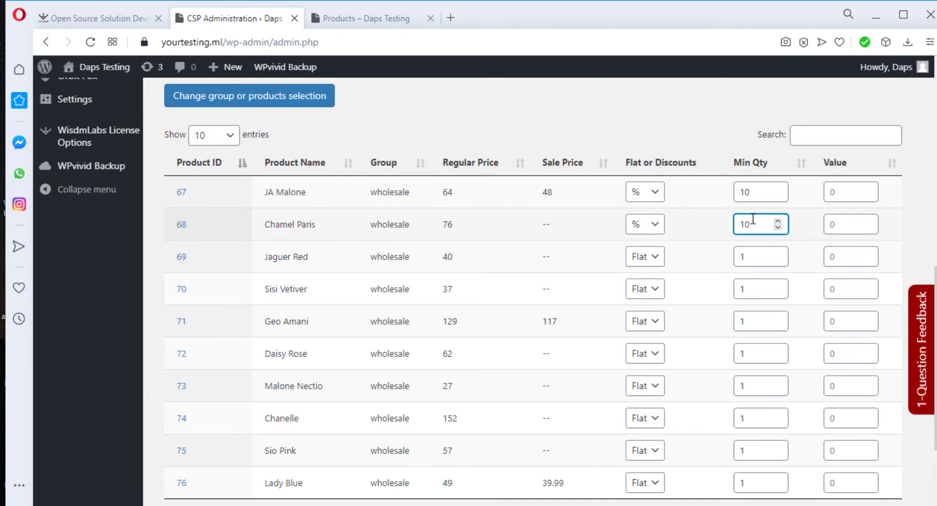
pyautogui.write('0')
pyautogui.click(849, 192)
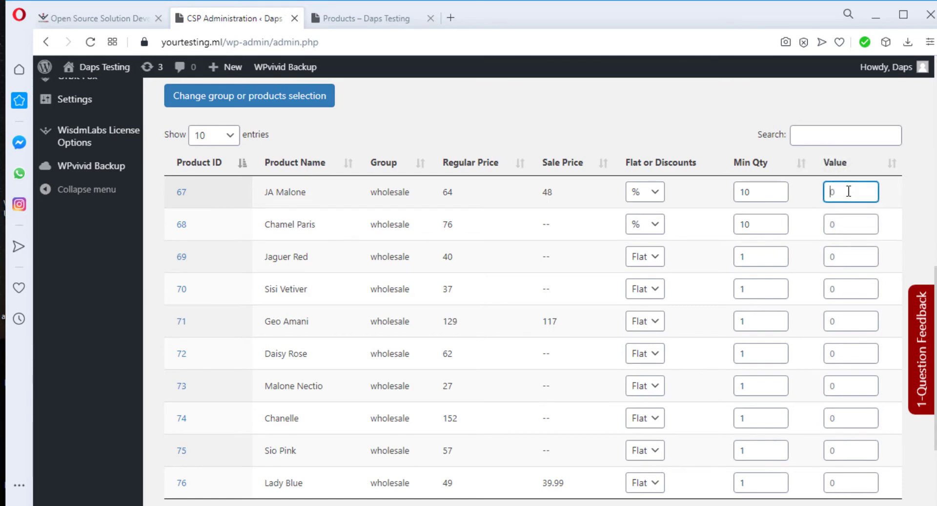
pyautogui.click(848, 220)
pyautogui.write('5')
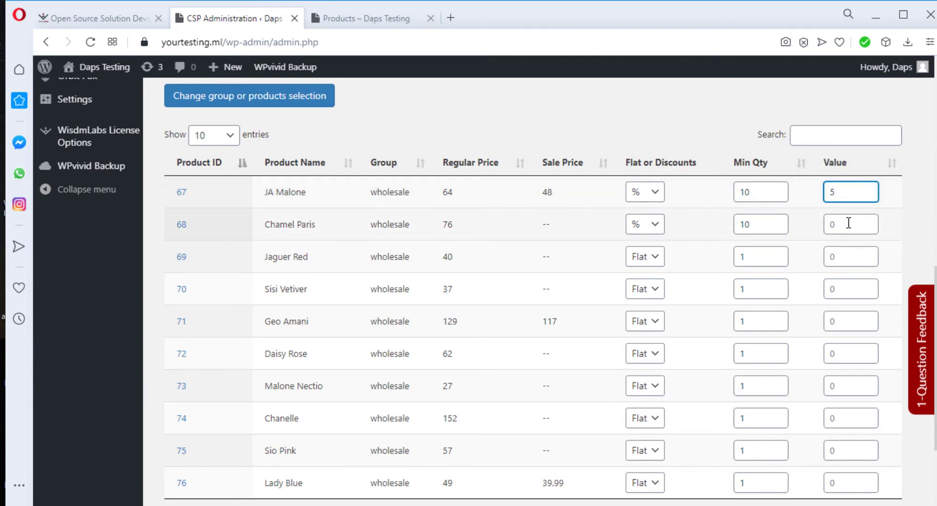
pyautogui.scroll(-1, 847, 222)
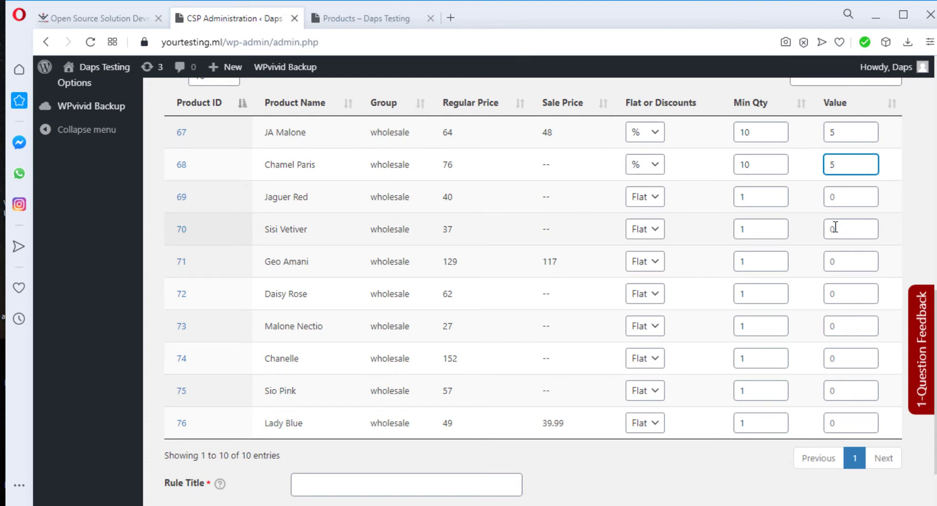
pyautogui.scroll(2, 833, 219)
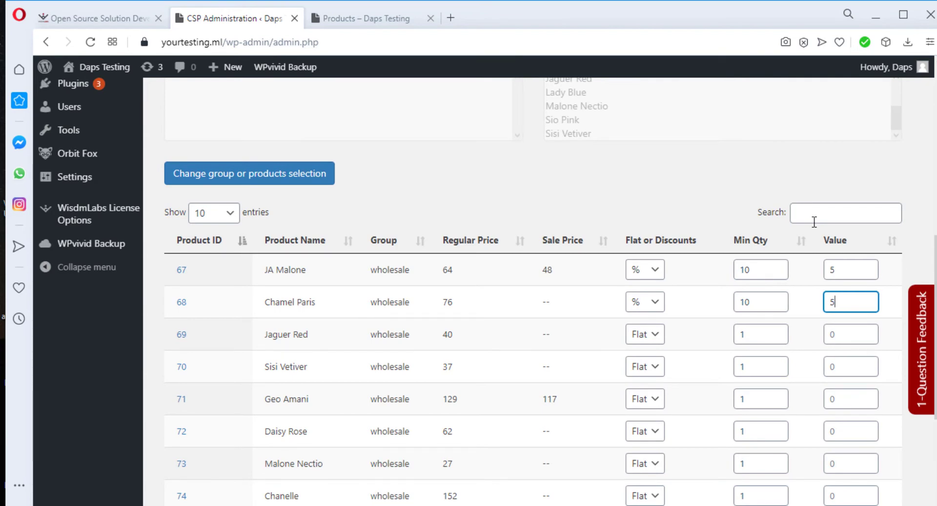
pyautogui.scroll(-3, 843, 303)
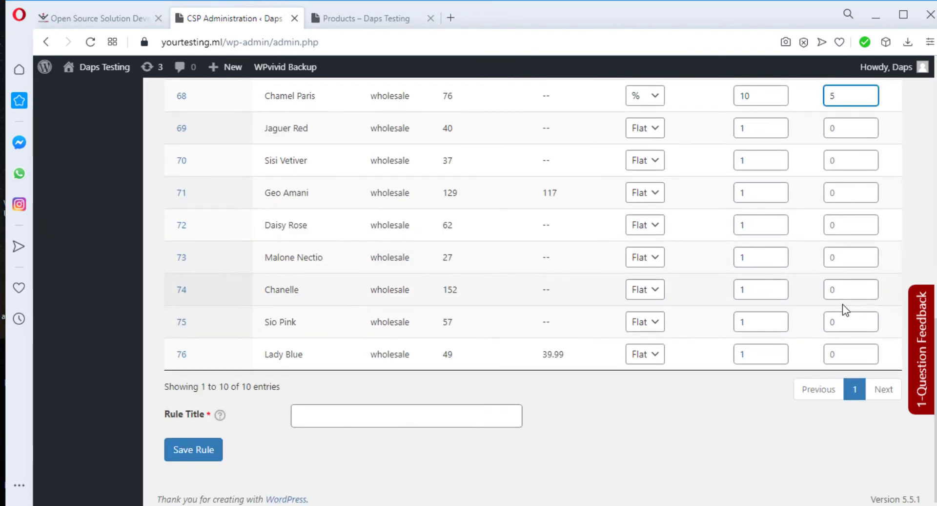
pyautogui.click(310, 413)
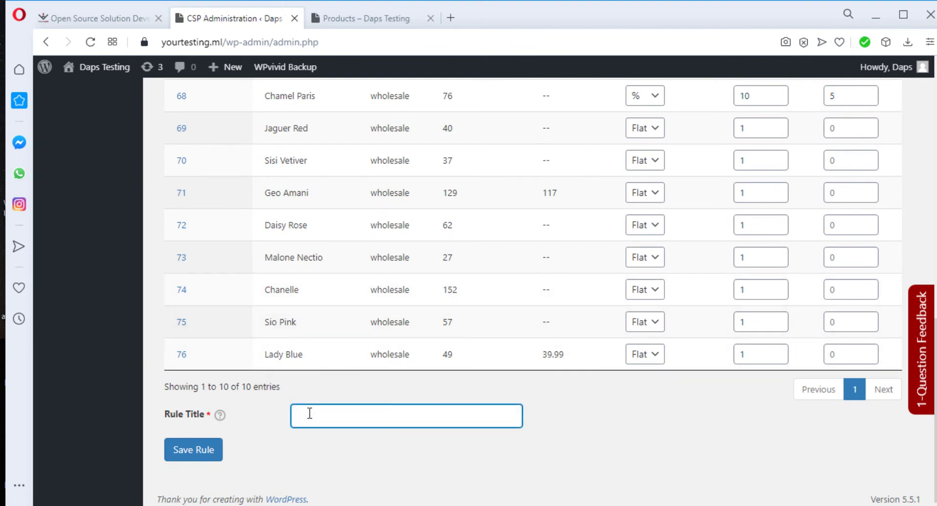
pyautogui.write('wholesale quantity @10')
pyautogui.click(202, 456)
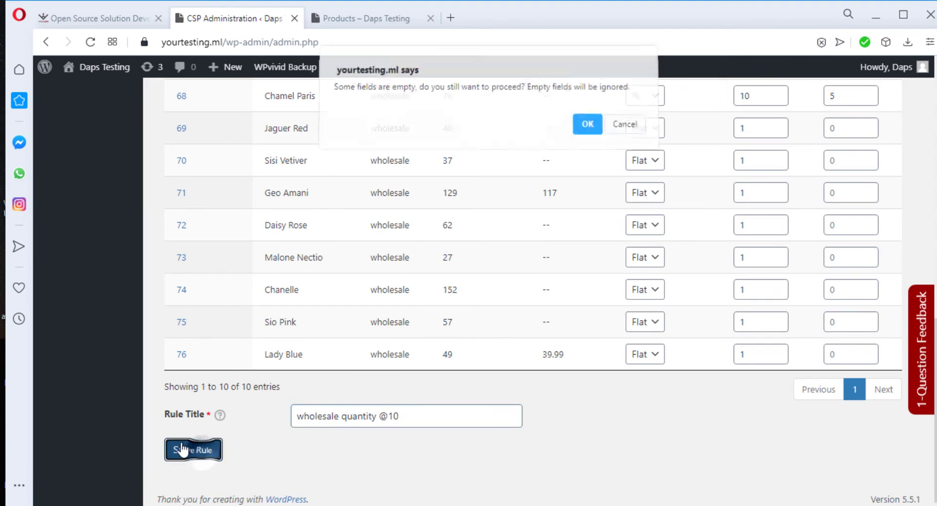
pyautogui.click(590, 131)
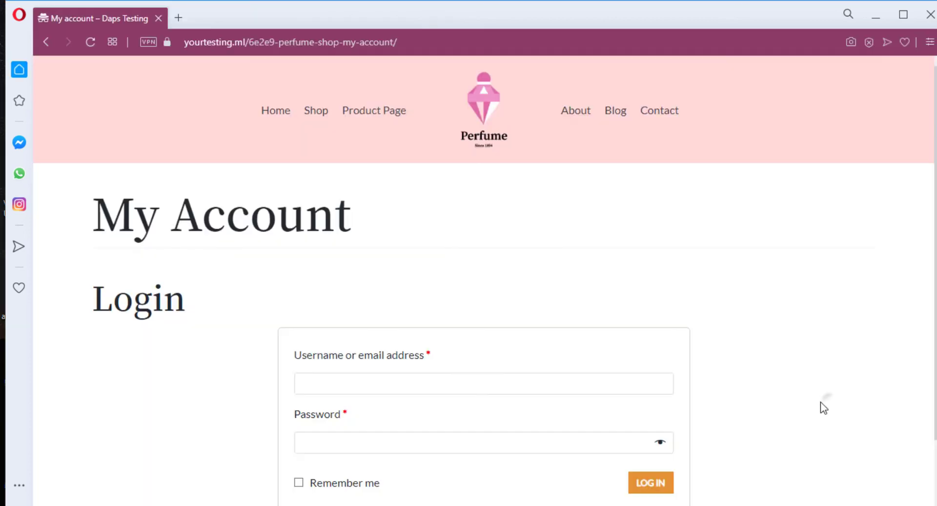
# Switch to the storefront's customer account and open the Chamel Paris product page from the shop.
pyautogui.click(822, 402)
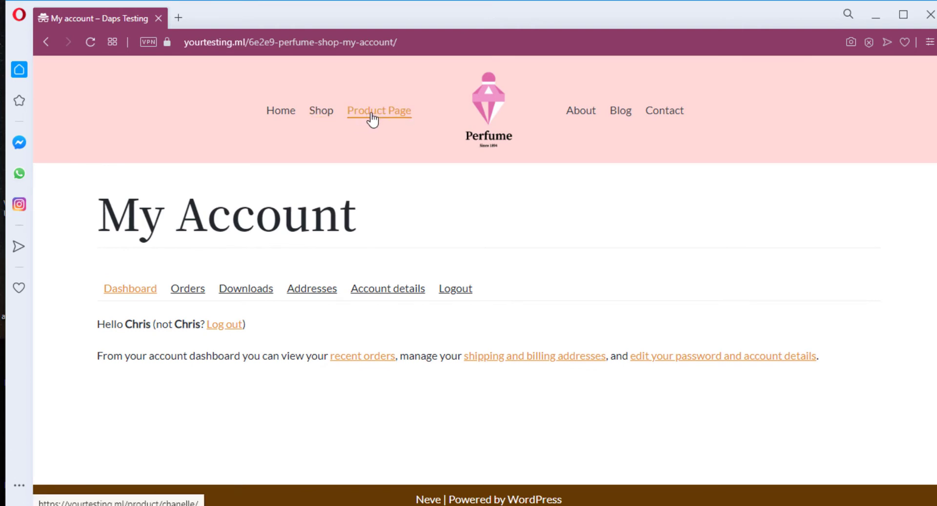
pyautogui.click(318, 123)
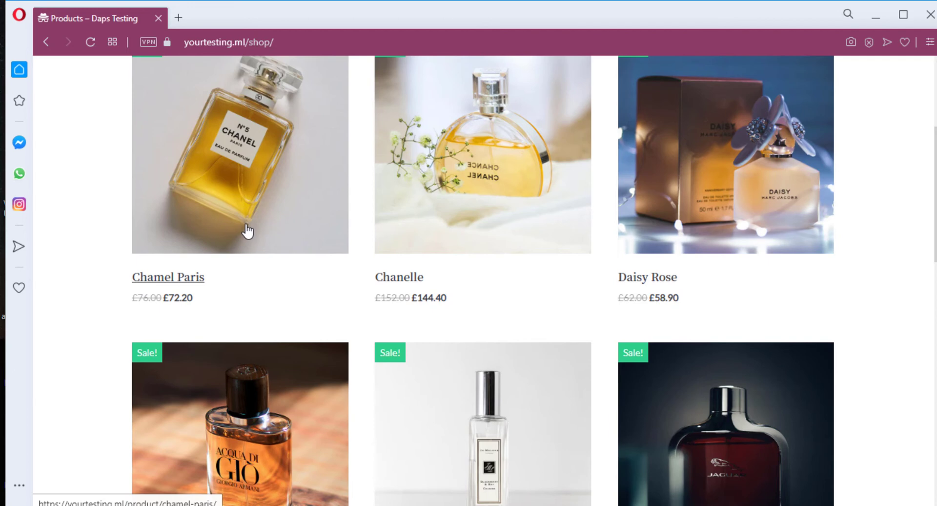
pyautogui.click(246, 230)
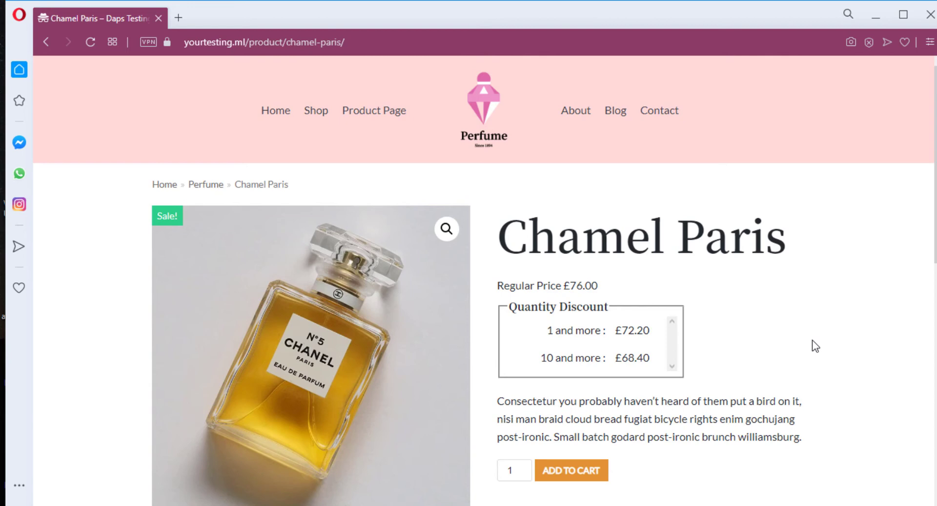
# Add 11 units of Chamel Paris to the cart and view the cart to check the wholesale pricing.
pyautogui.scroll(-4, 812, 339)
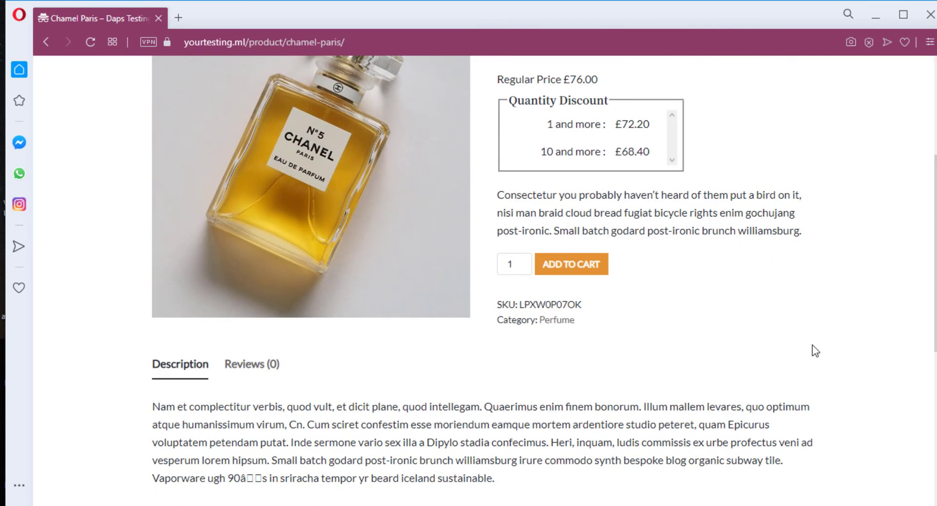
pyautogui.click(520, 262)
pyautogui.write('1')
pyautogui.click(568, 270)
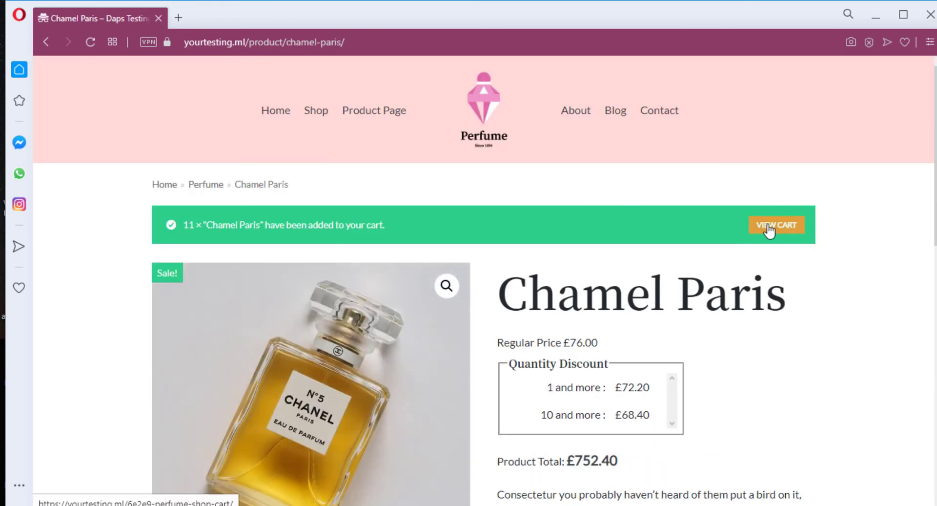
pyautogui.click(769, 228)
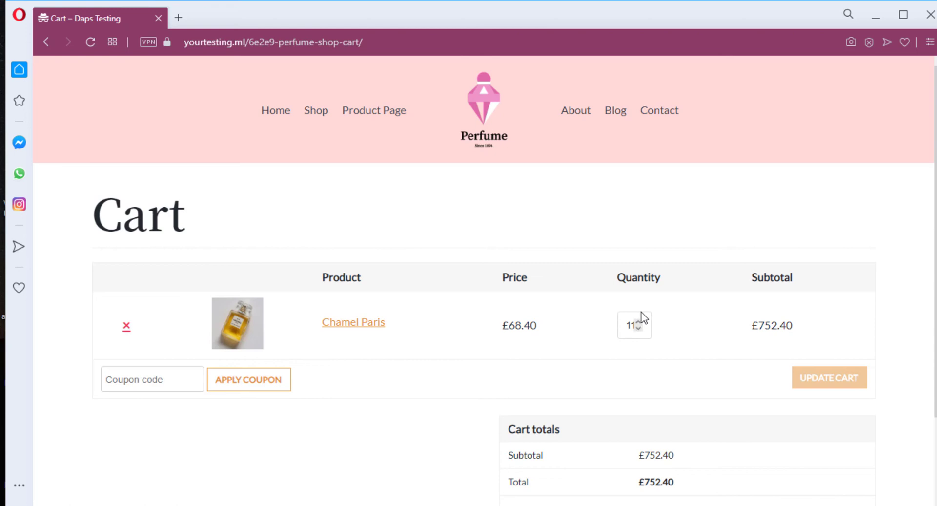
pyautogui.scroll(-2, 643, 324)
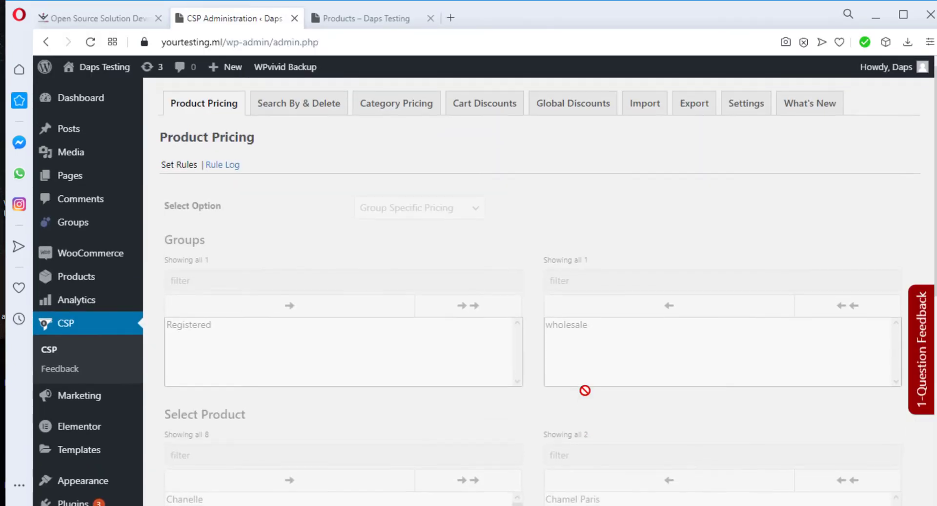
# Start a new product pricing rule in the store admin, choose Role Specific Pricing, and look through the available roles.
pyautogui.click(173, 166)
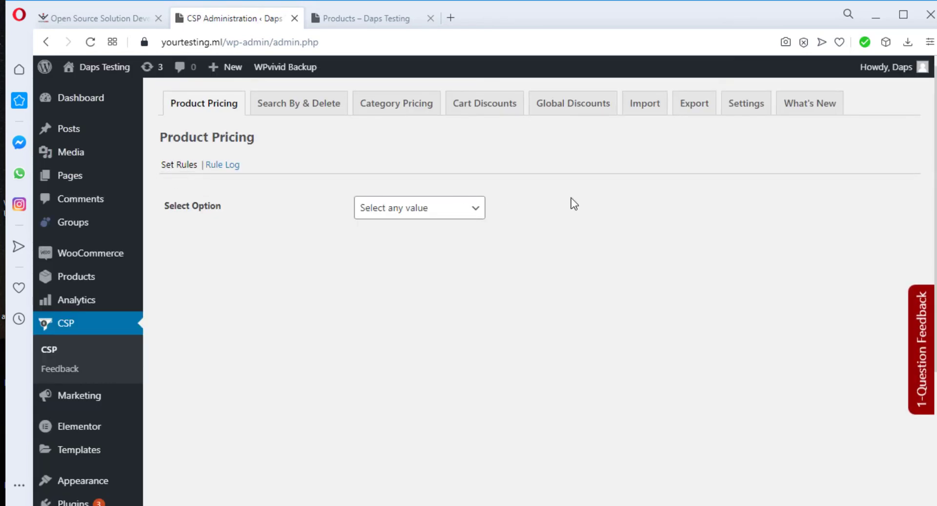
pyautogui.click(469, 208)
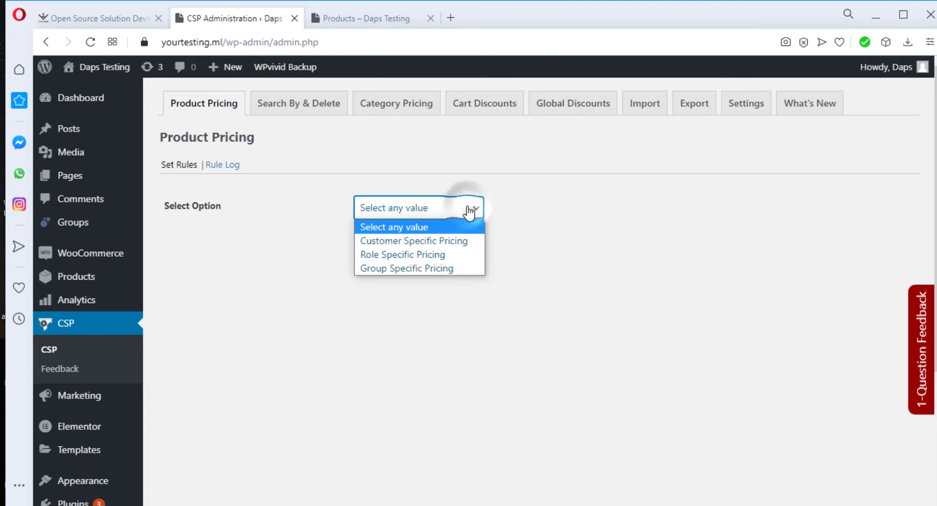
pyautogui.click(452, 254)
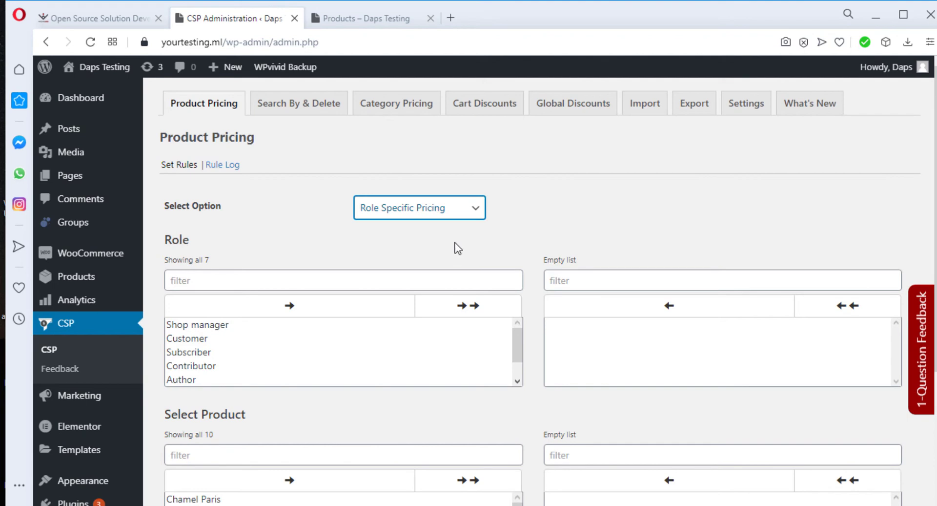
pyautogui.scroll(-1, 491, 241)
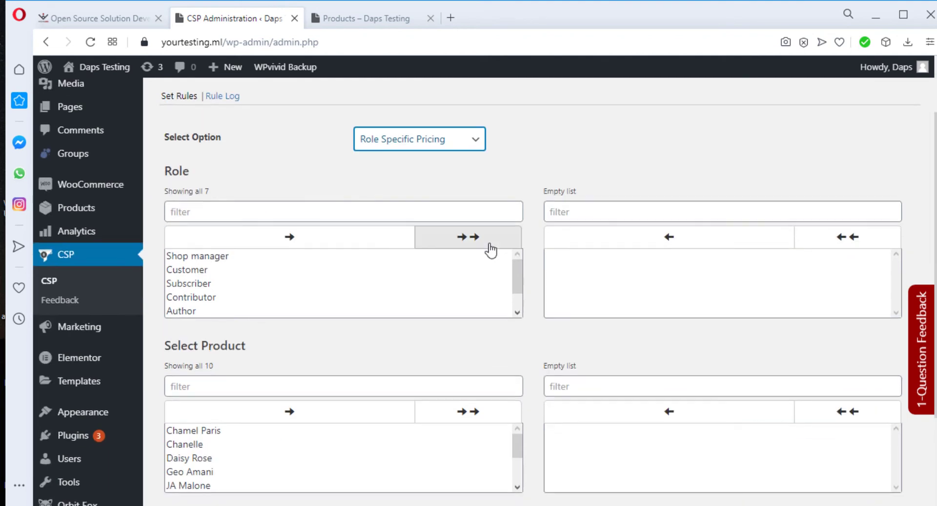
pyautogui.scroll(-2, 518, 280)
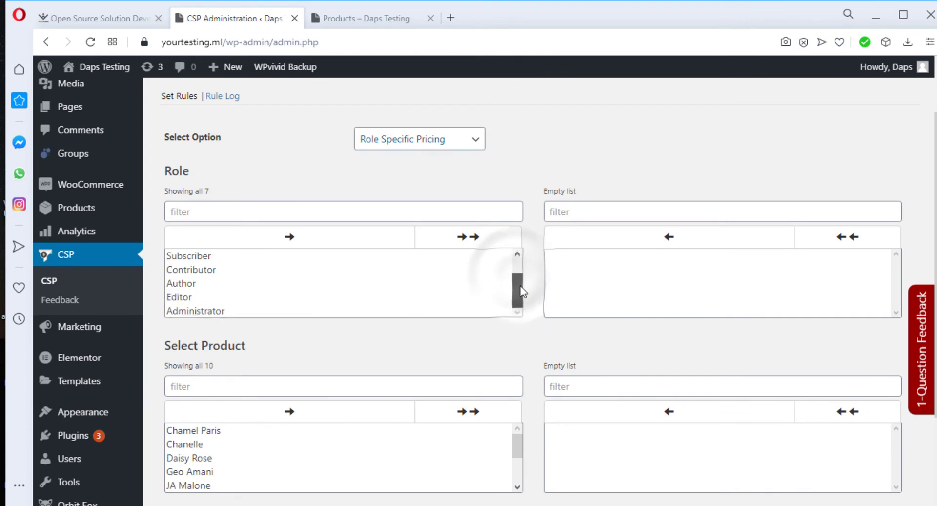
pyautogui.scroll(2, 519, 273)
pyautogui.click(522, 271)
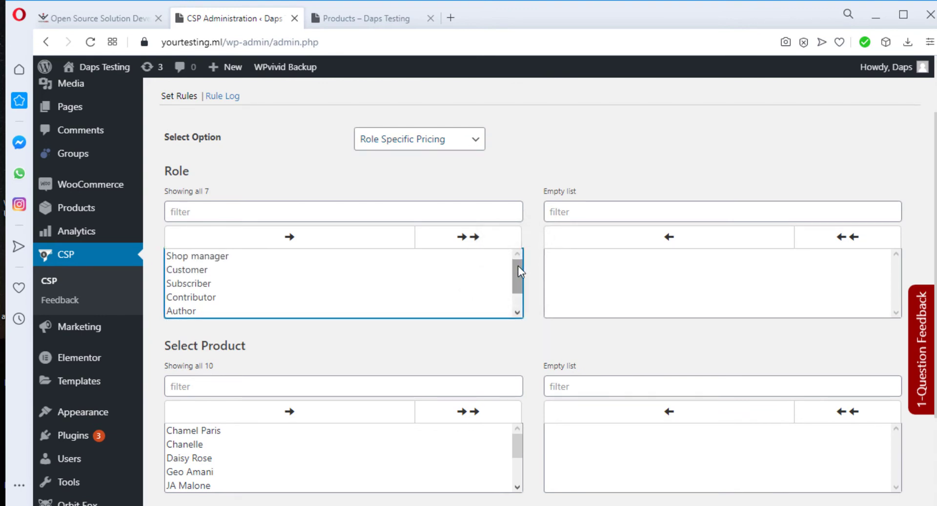
pyautogui.moveTo(517, 267); pyautogui.dragTo(519, 282)
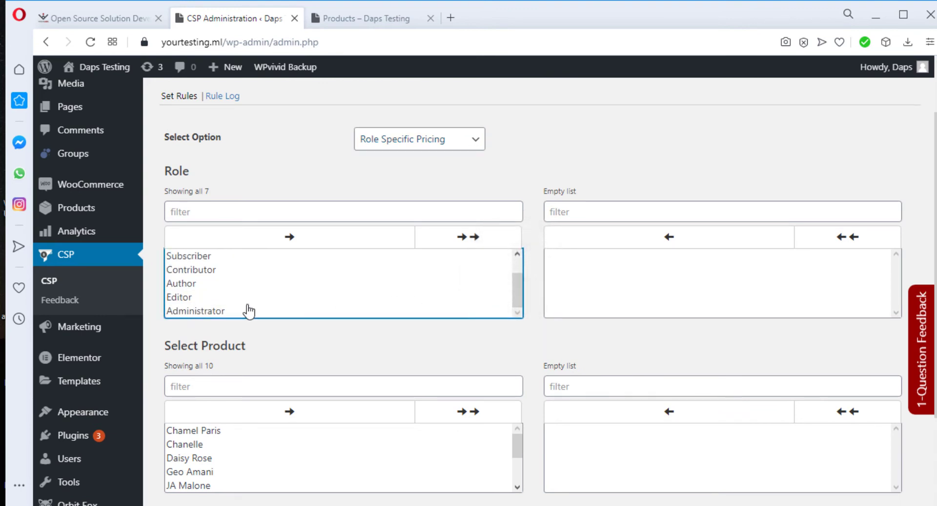
pyautogui.scroll(1, 211, 286)
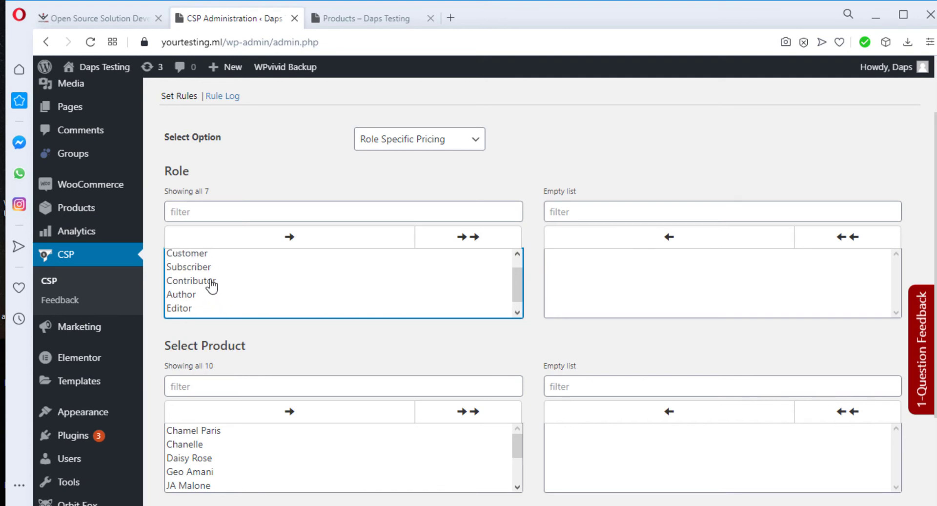
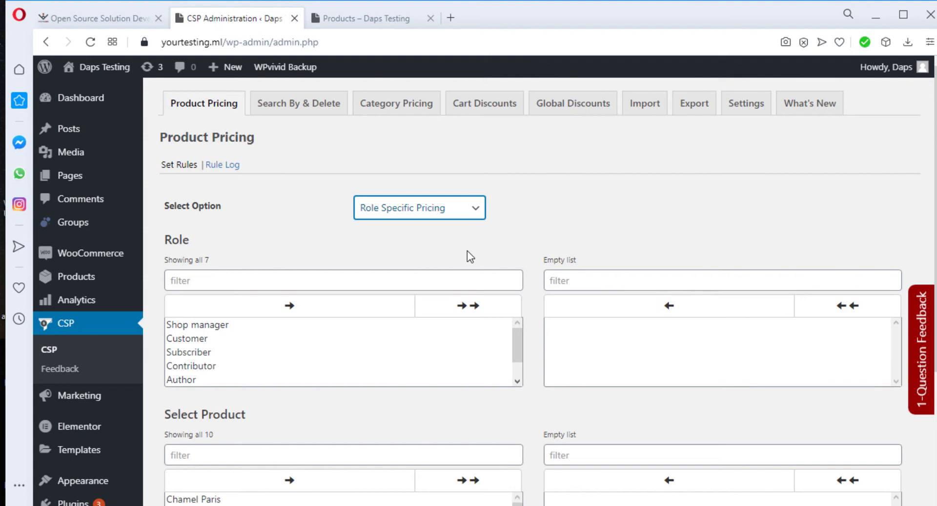
pyautogui.click(223, 171)
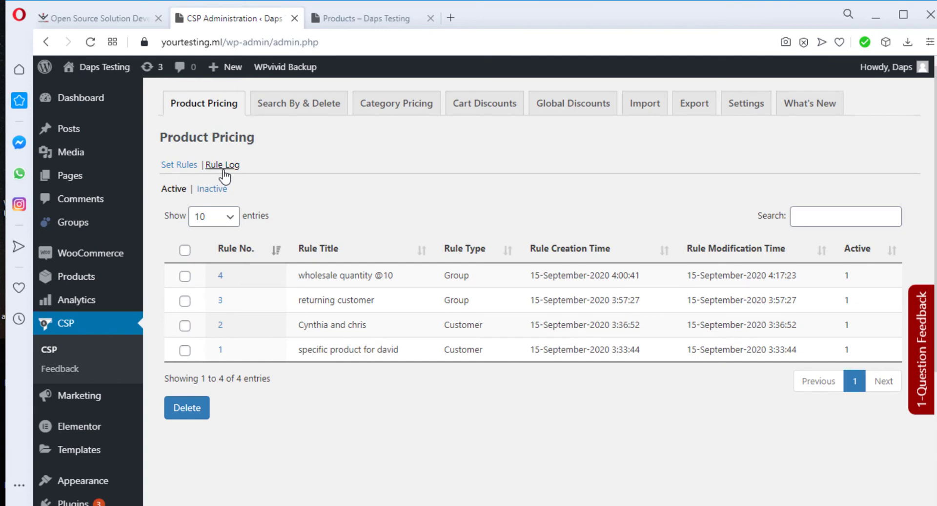
pyautogui.click(221, 276)
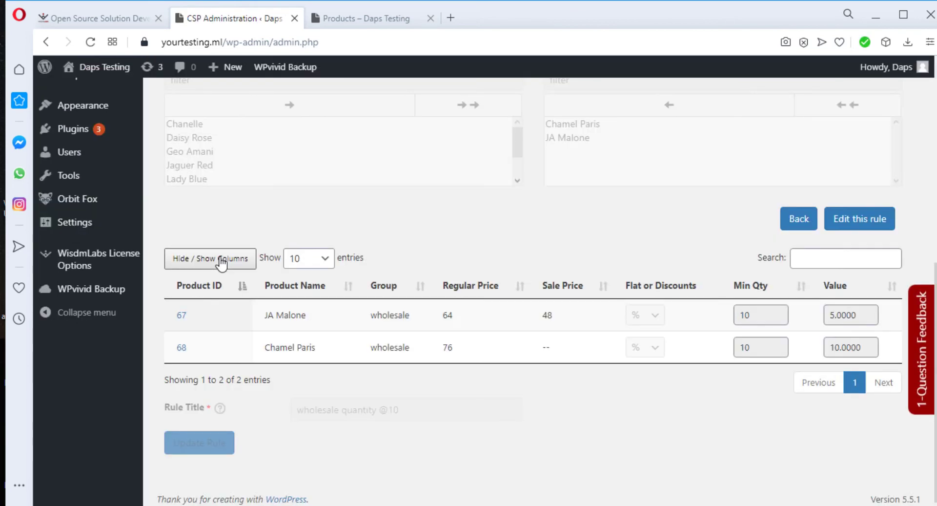
pyautogui.scroll(2, 613, 288)
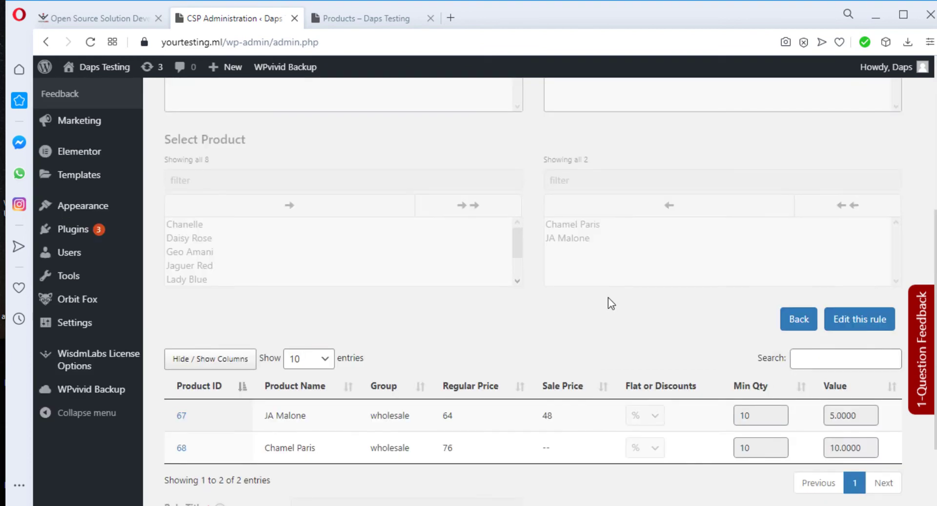
pyautogui.click(855, 327)
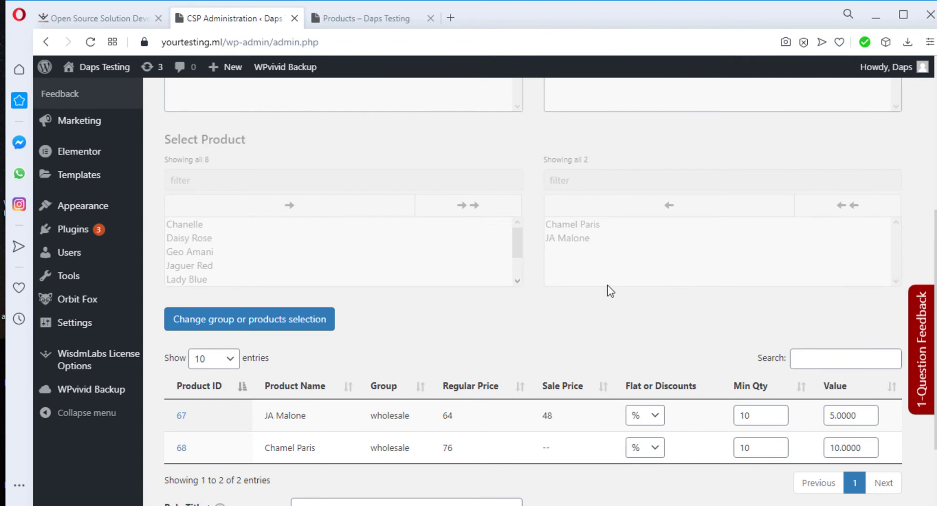
pyautogui.scroll(-2, 608, 293)
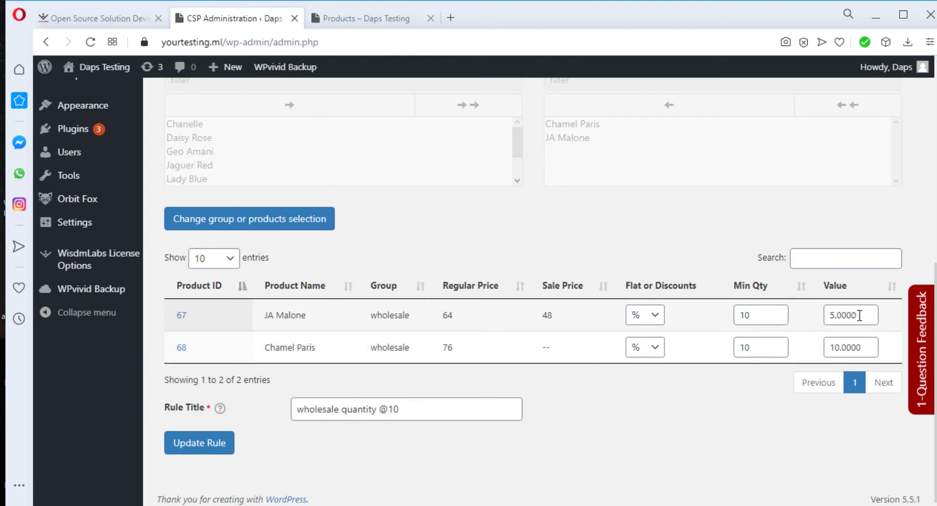
pyautogui.moveTo(860, 315); pyautogui.dragTo(779, 317)
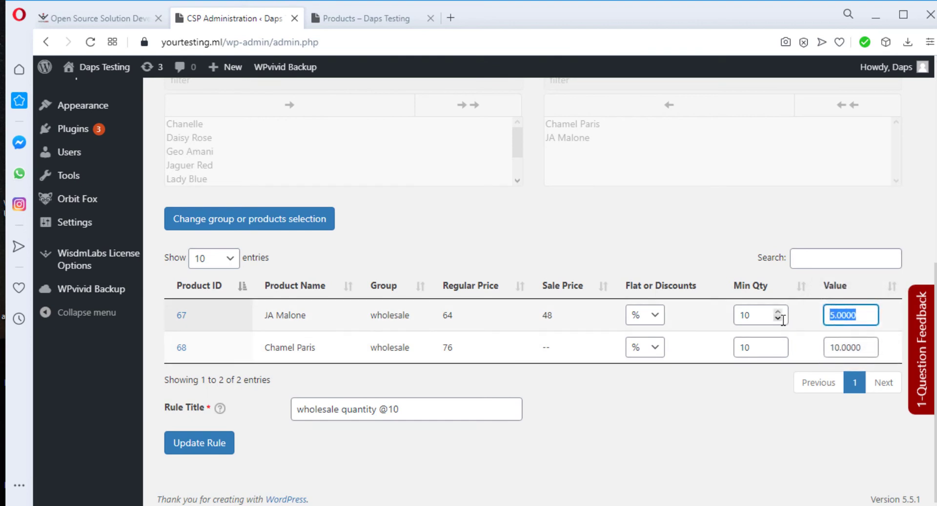
pyautogui.write('20')
pyautogui.click(738, 393)
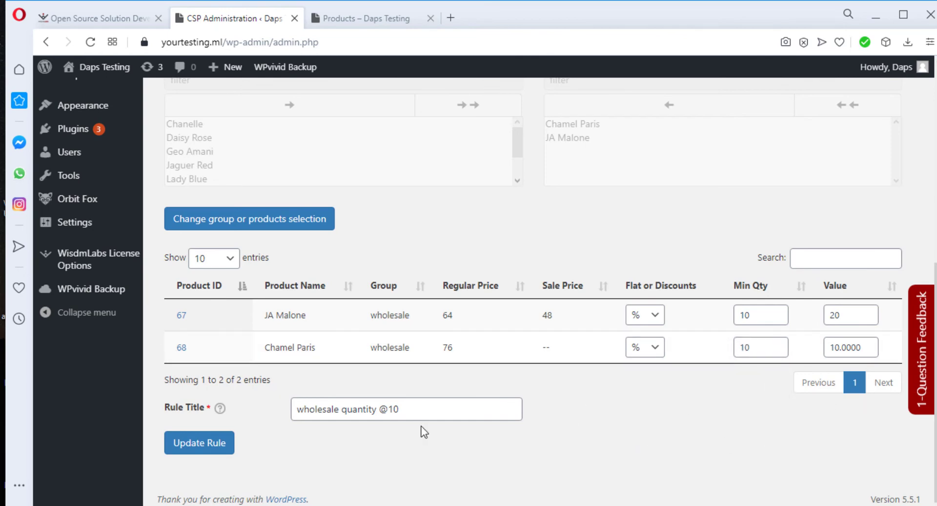
pyautogui.scroll(7, 645, 405)
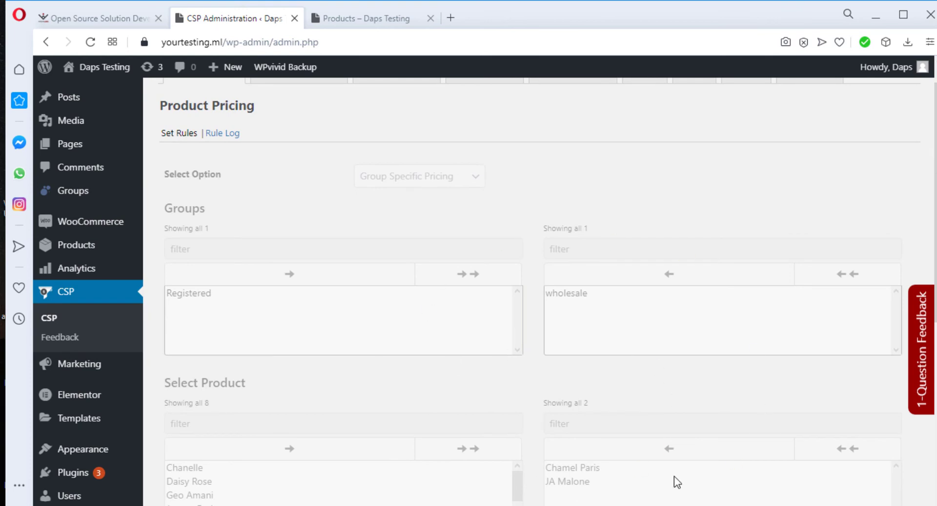
pyautogui.scroll(-1, 736, 443)
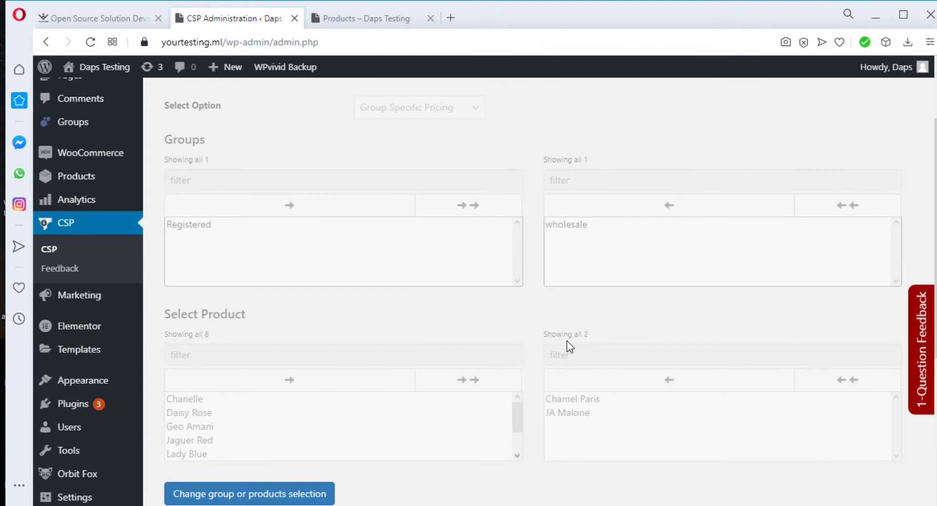
pyautogui.scroll(-4, 698, 324)
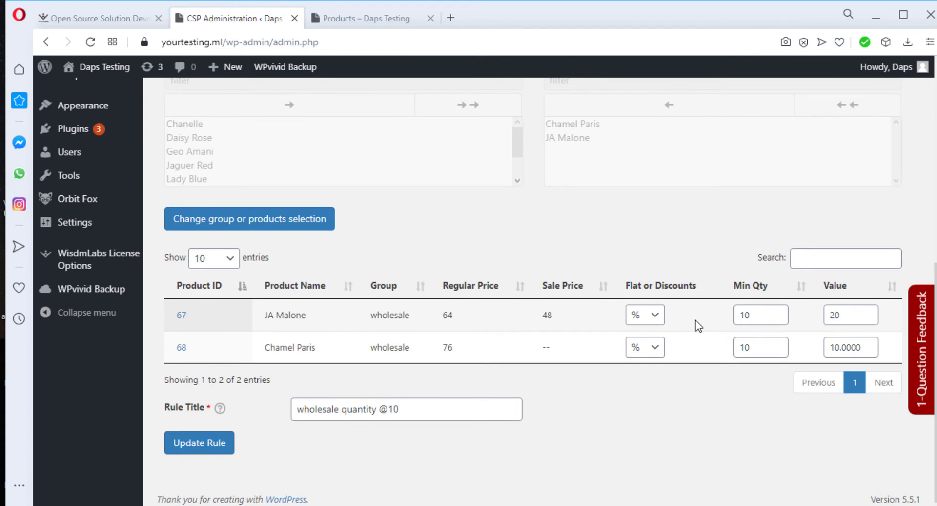
pyautogui.click(194, 444)
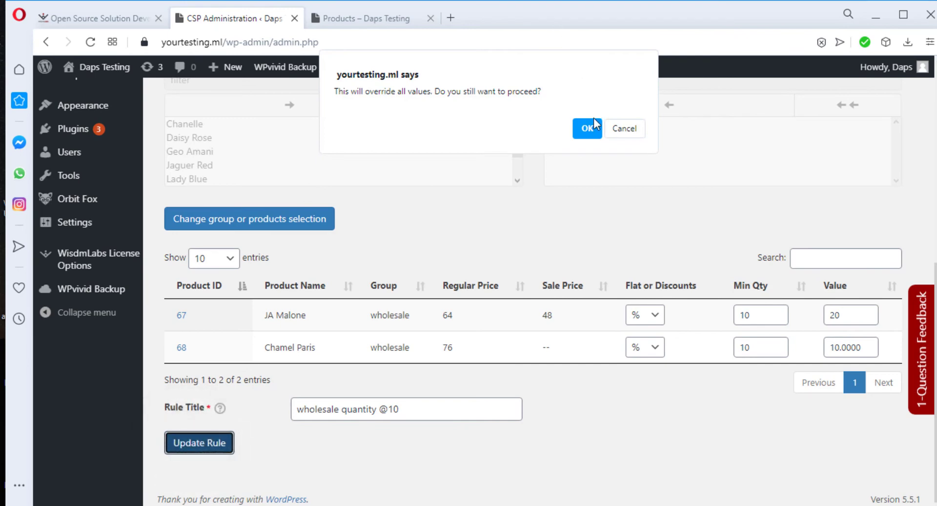
pyautogui.click(587, 126)
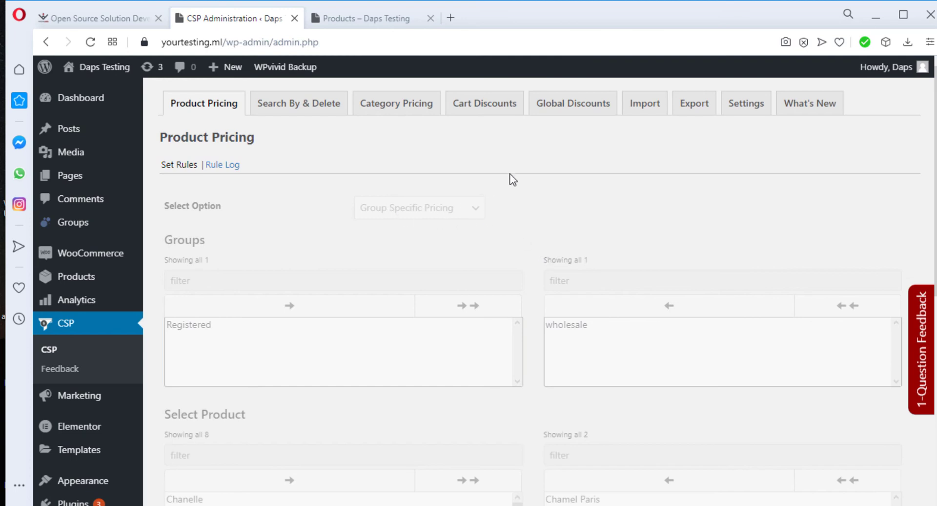
# Switch to the open WisdmLabs website.
pyautogui.click(73, 14)
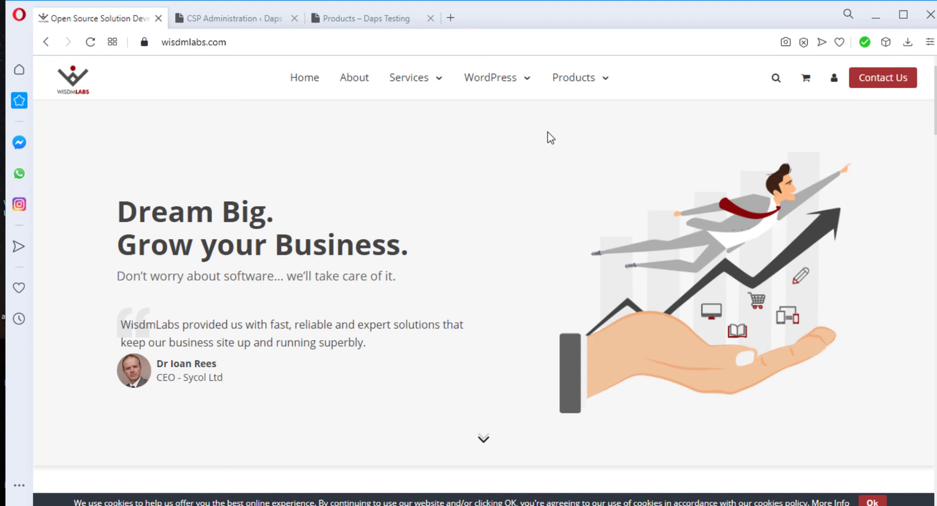
# Open the Customer Specific Pricing product page from the site's WooCommerce products.
pyautogui.moveTo(496, 86)
pyautogui.moveTo(587, 78)
pyautogui.moveTo(599, 142)
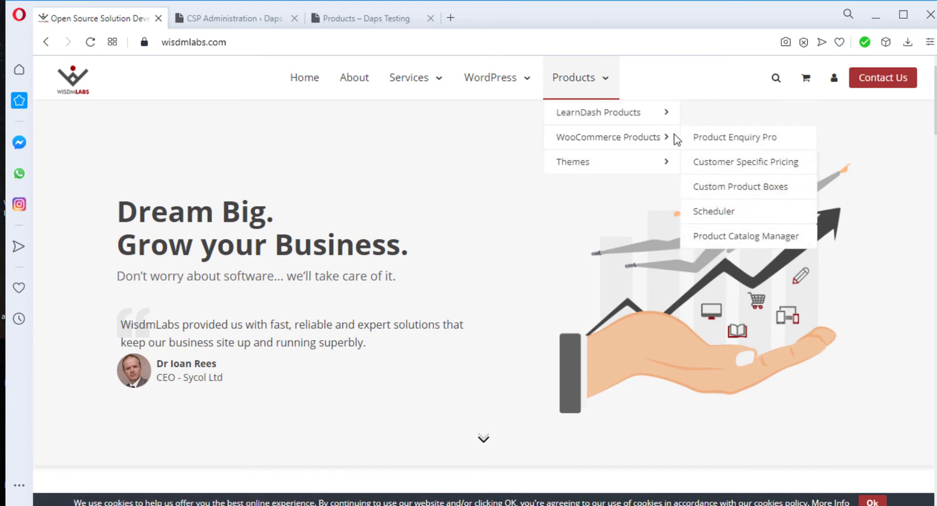
pyautogui.click(733, 168)
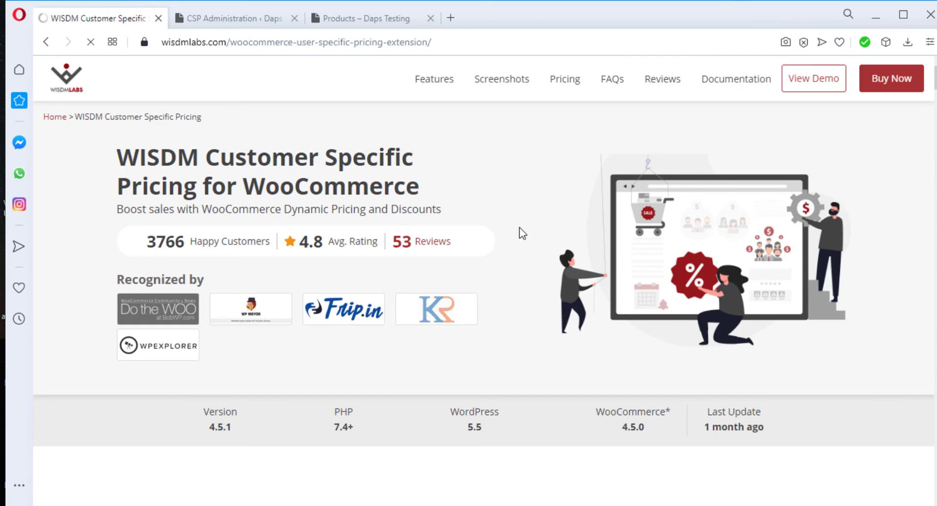
# Read the feature sections on customer, role, group and quantity based pricing and on store-wide discounts.
pyautogui.scroll(-3, 519, 230)
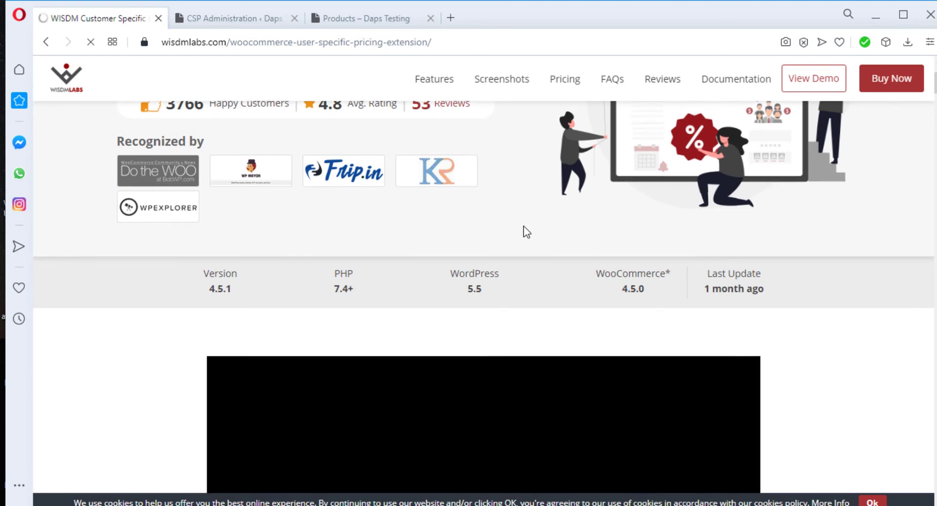
pyautogui.scroll(-5, 526, 229)
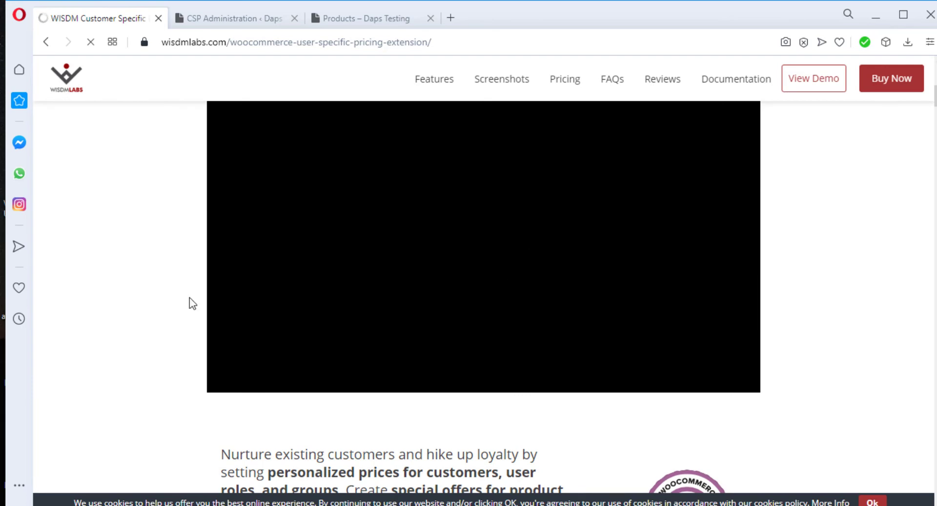
pyautogui.scroll(-6, 86, 301)
pyautogui.scroll(-10, 284, 271)
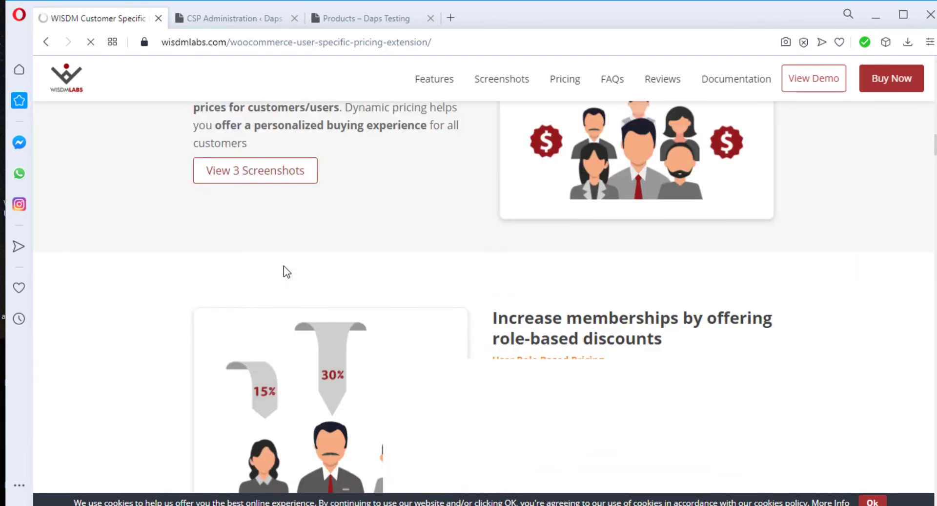
pyautogui.scroll(-7, 283, 266)
pyautogui.scroll(-8, 284, 267)
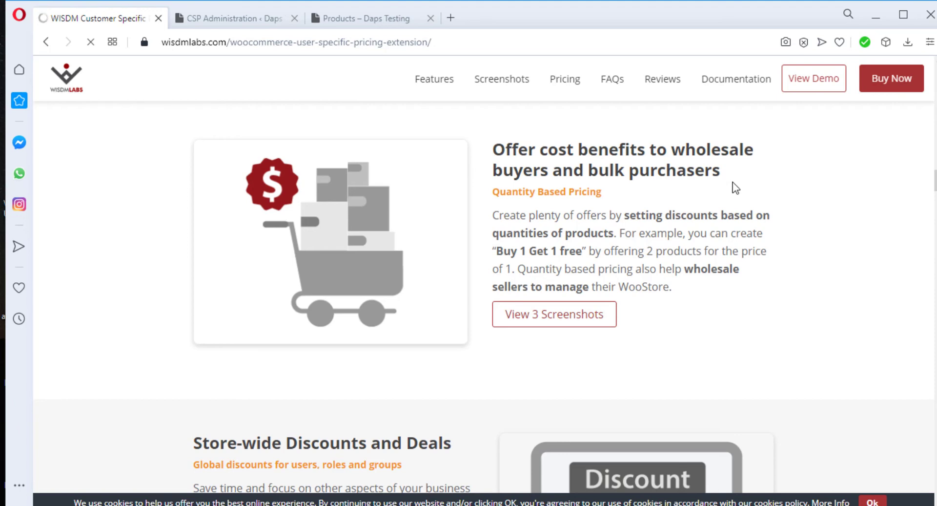
pyautogui.scroll(5, 735, 188)
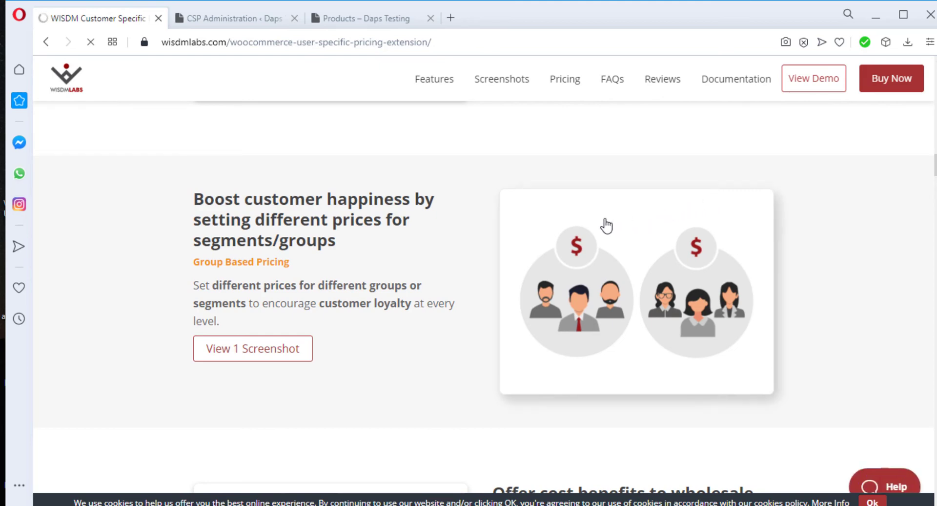
pyautogui.scroll(7, 554, 243)
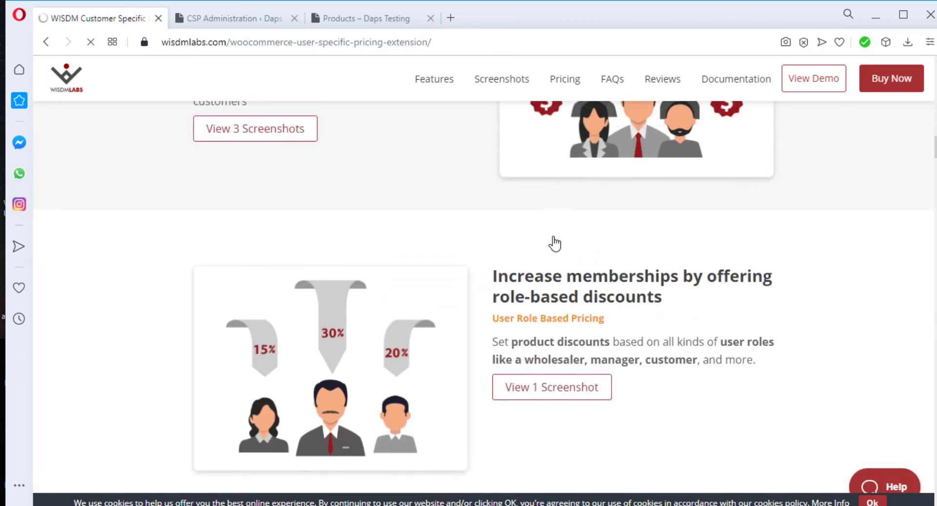
pyautogui.scroll(-6, 554, 242)
pyautogui.scroll(-10, 554, 235)
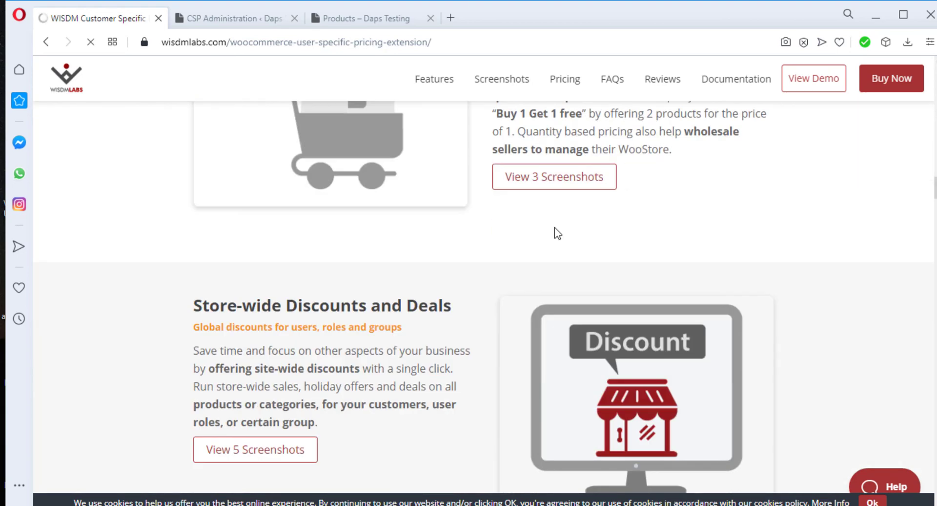
pyautogui.scroll(-1, 555, 227)
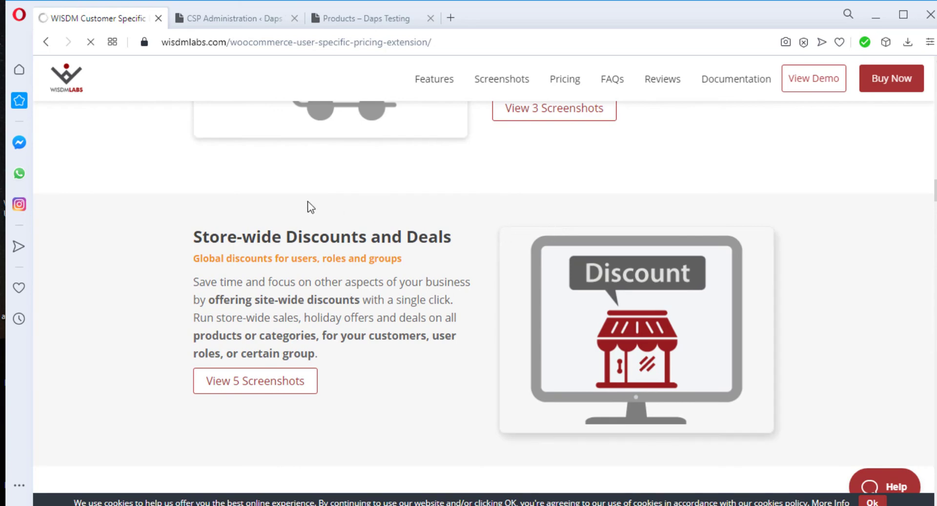
pyautogui.scroll(-5, 504, 209)
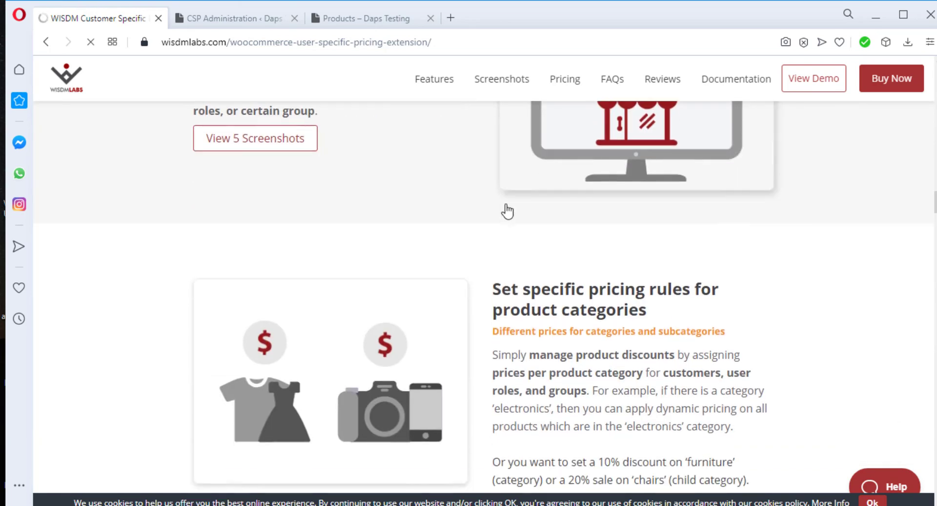
# Examine the sections on category pricing, cart discounts, bulk pricing tiers, upcoming features and plugin screenshots.
pyautogui.scroll(-2, 506, 208)
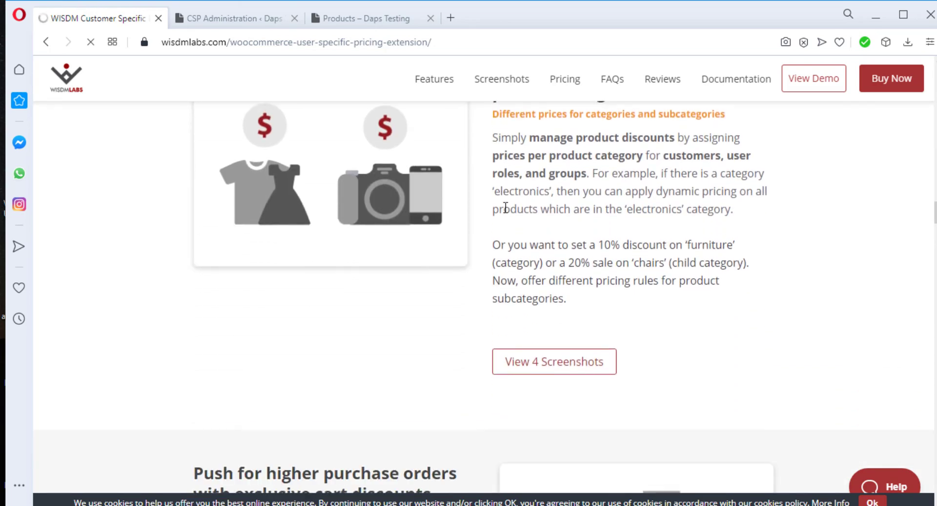
pyautogui.scroll(3, 506, 208)
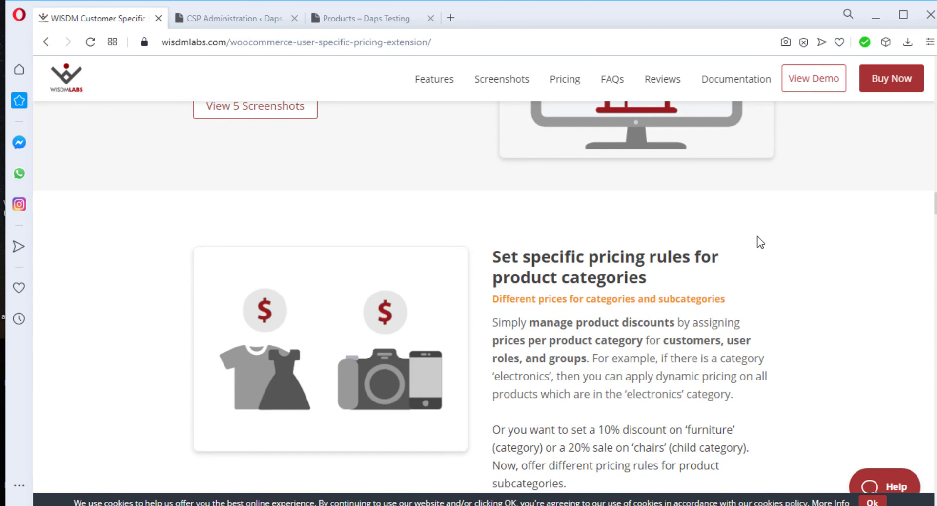
pyautogui.scroll(-3, 584, 261)
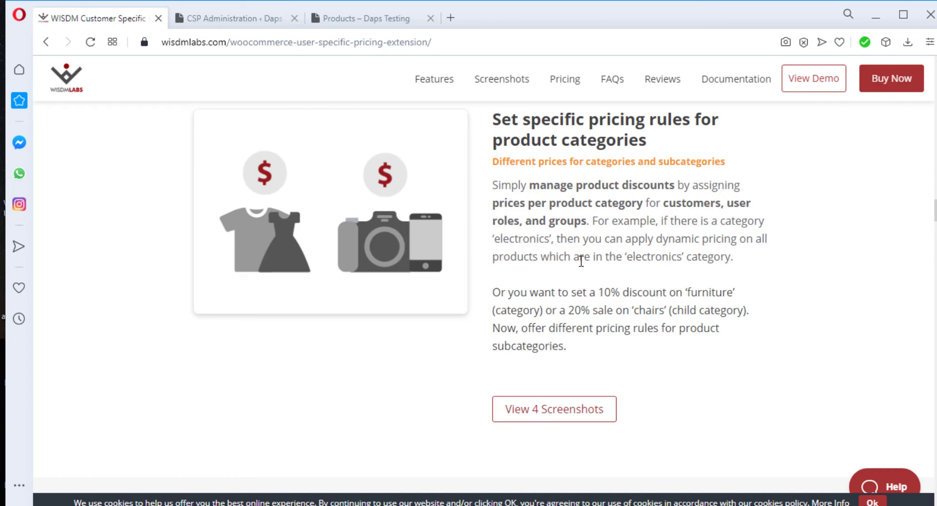
pyautogui.scroll(-8, 574, 263)
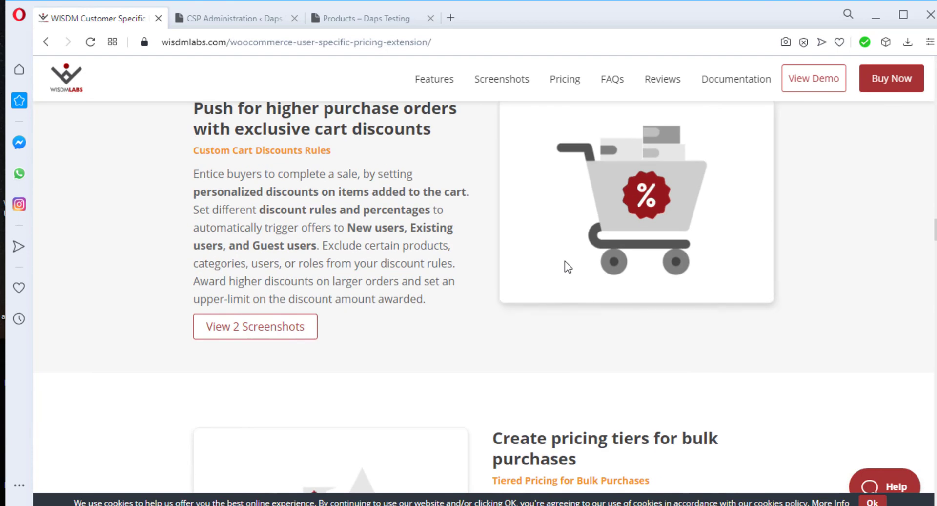
pyautogui.scroll(-8, 566, 268)
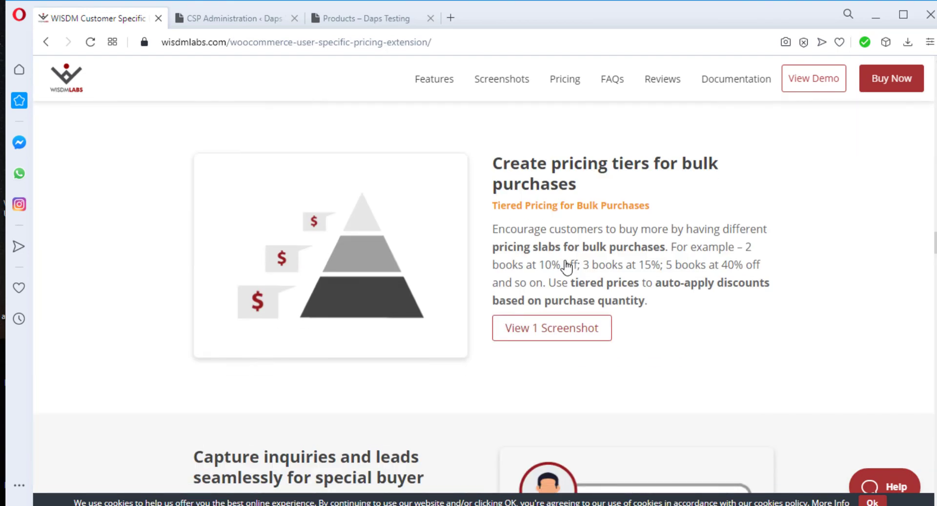
pyautogui.scroll(-12, 565, 262)
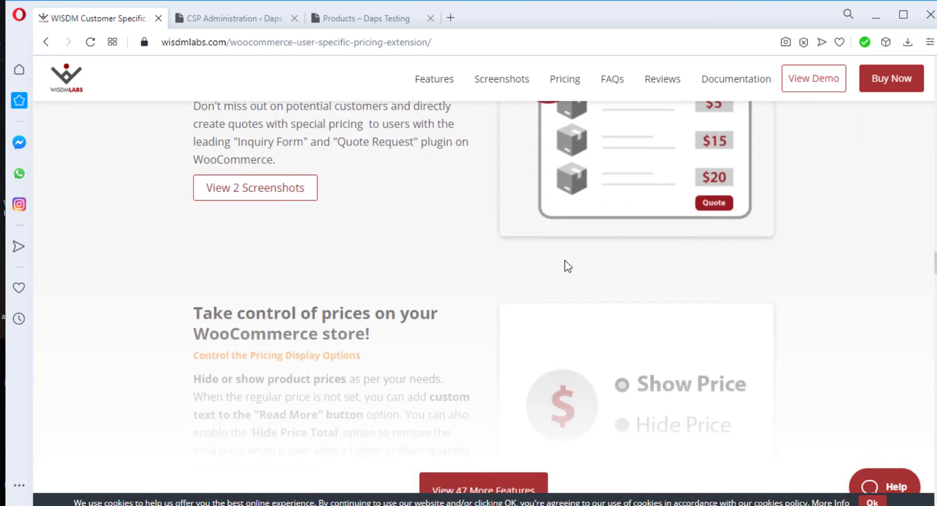
pyautogui.scroll(-8, 566, 266)
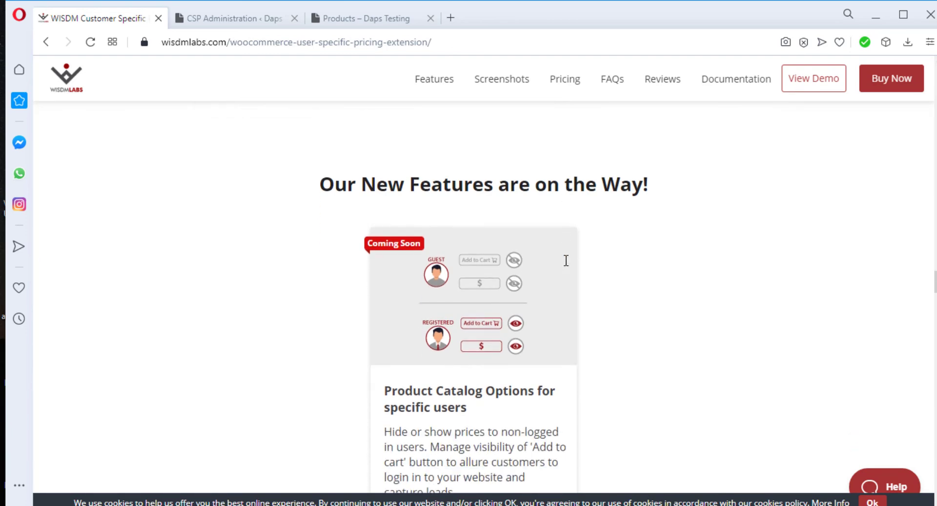
pyautogui.scroll(-15, 567, 268)
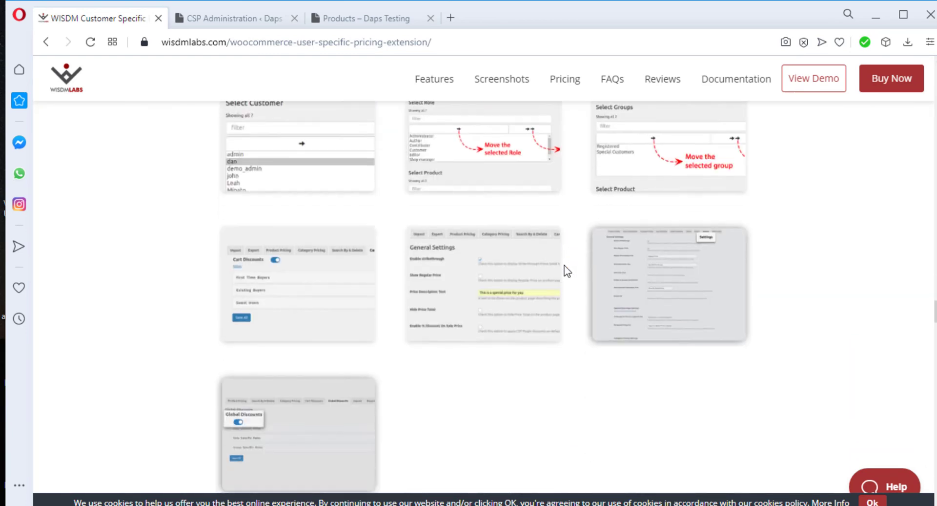
# Find the plan comparison and switch the displayed prices from Yearly to Lifetime.
pyautogui.scroll(-2, 567, 270)
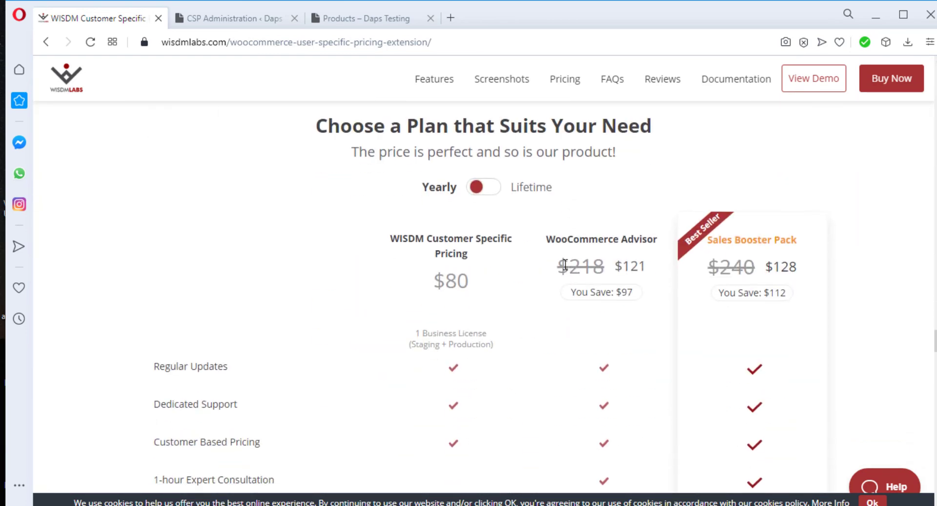
pyautogui.scroll(-3, 565, 266)
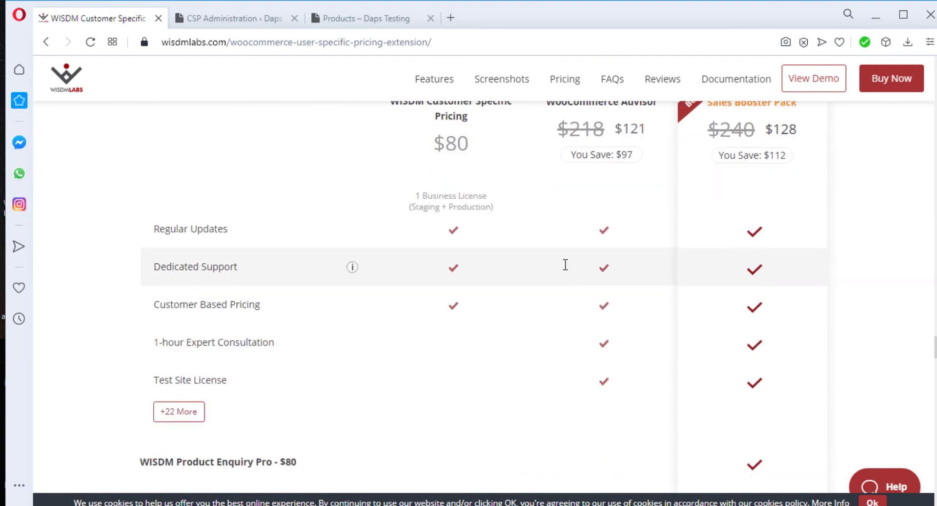
pyautogui.scroll(2, 566, 267)
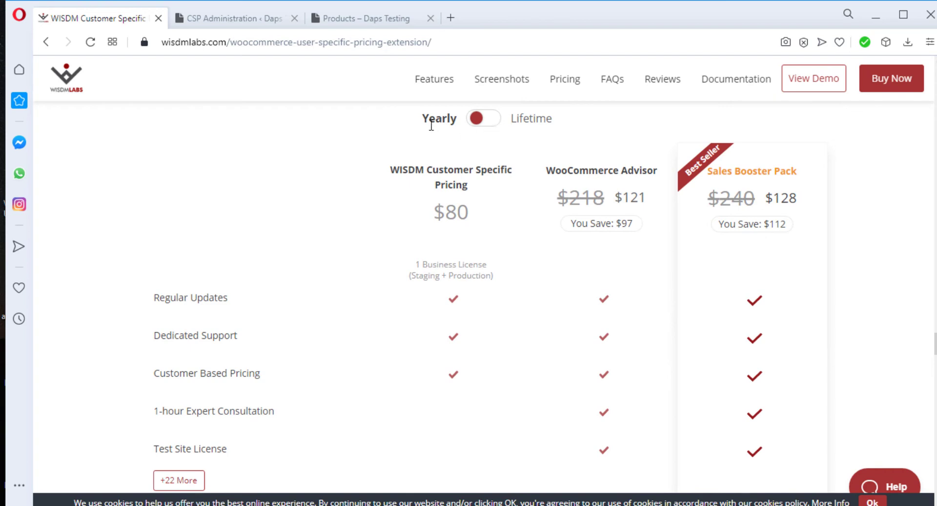
pyautogui.click(488, 128)
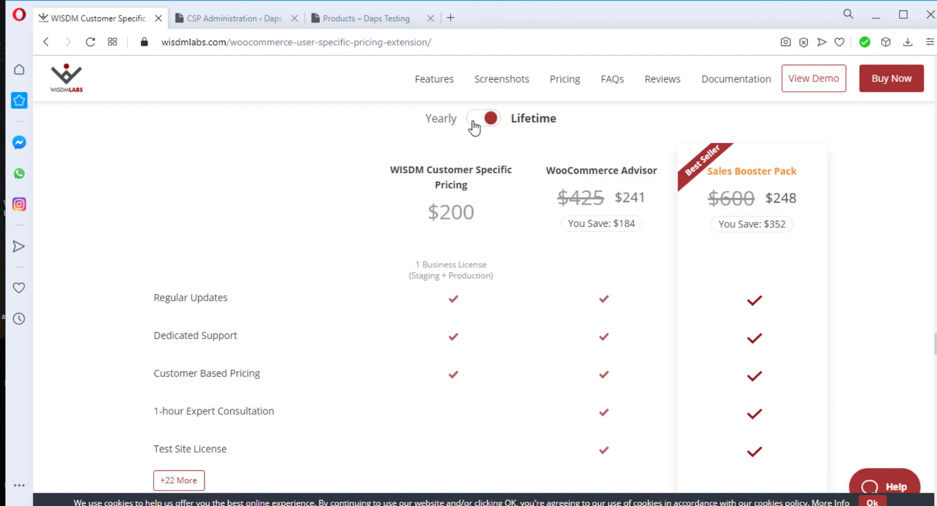
# Expand the 22 further Customer Specific Pricing features in the plan comparison and read through them, dismissing the promotional popup.
pyautogui.scroll(-3, 293, 293)
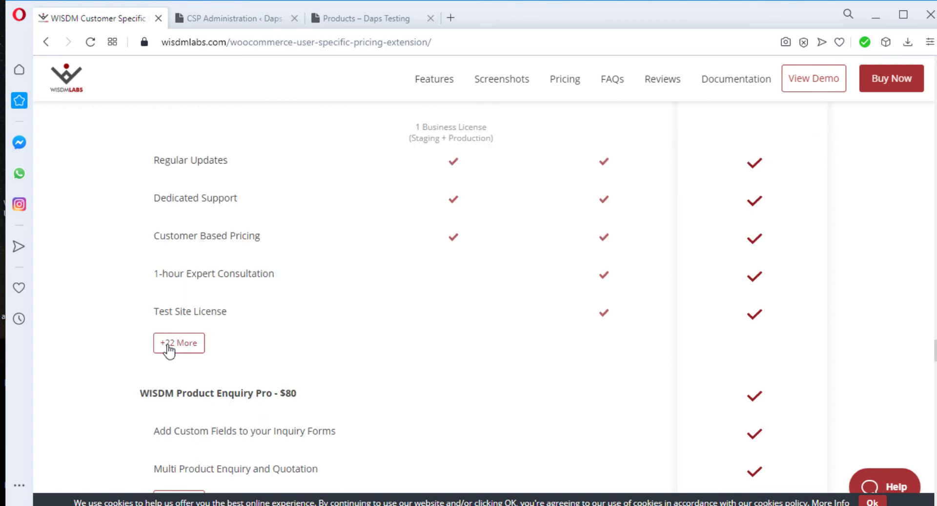
pyautogui.click(171, 348)
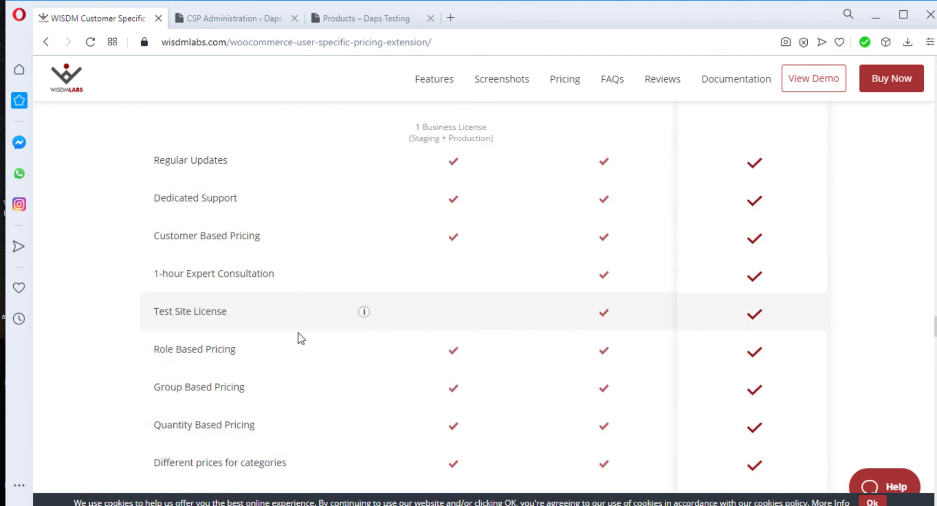
pyautogui.scroll(-3, 322, 312)
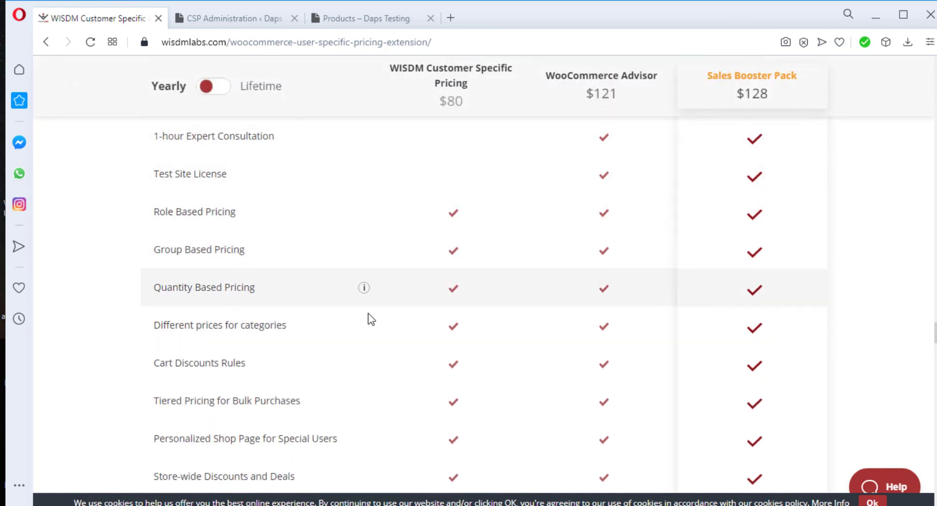
pyautogui.scroll(3, 440, 313)
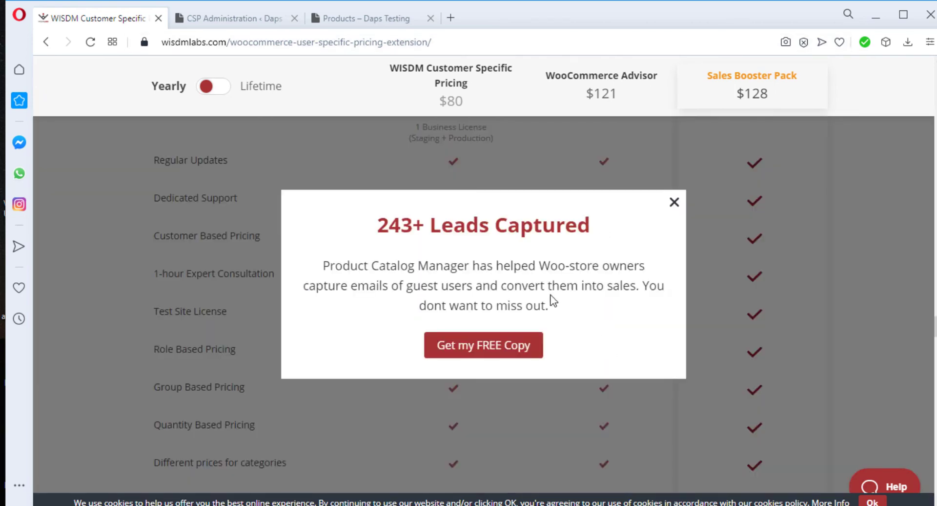
pyautogui.click(675, 202)
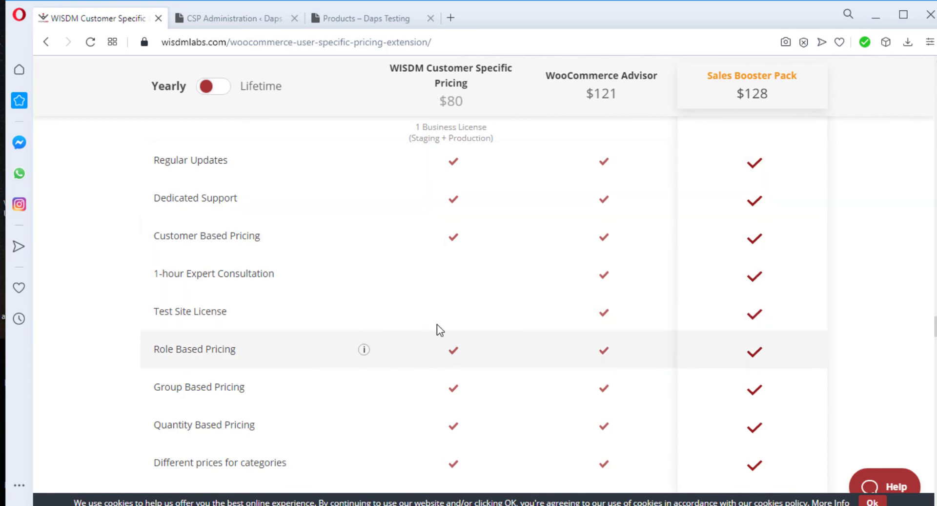
pyautogui.scroll(-6, 442, 324)
pyautogui.scroll(-10, 447, 323)
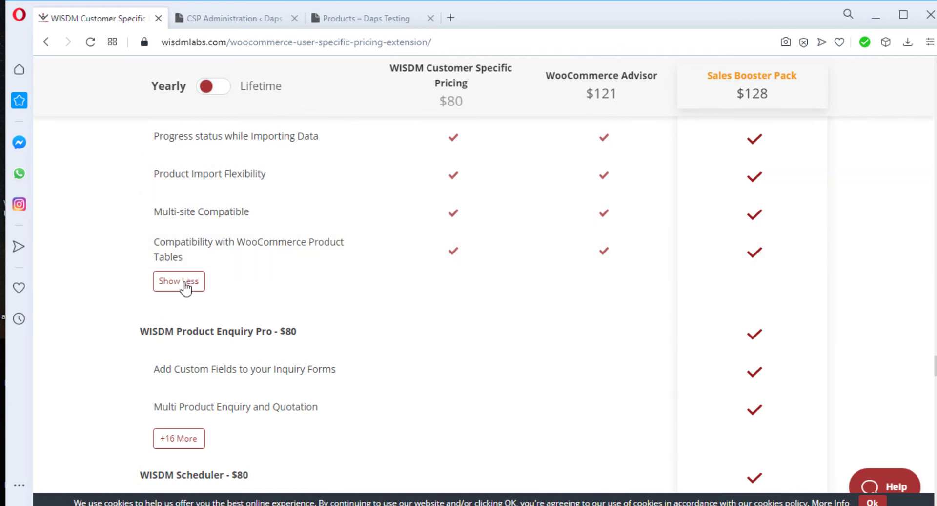
# Collapse the Customer Specific Pricing feature list in the plan comparison and expand it again.
pyautogui.click(183, 283)
pyautogui.scroll(6, 420, 274)
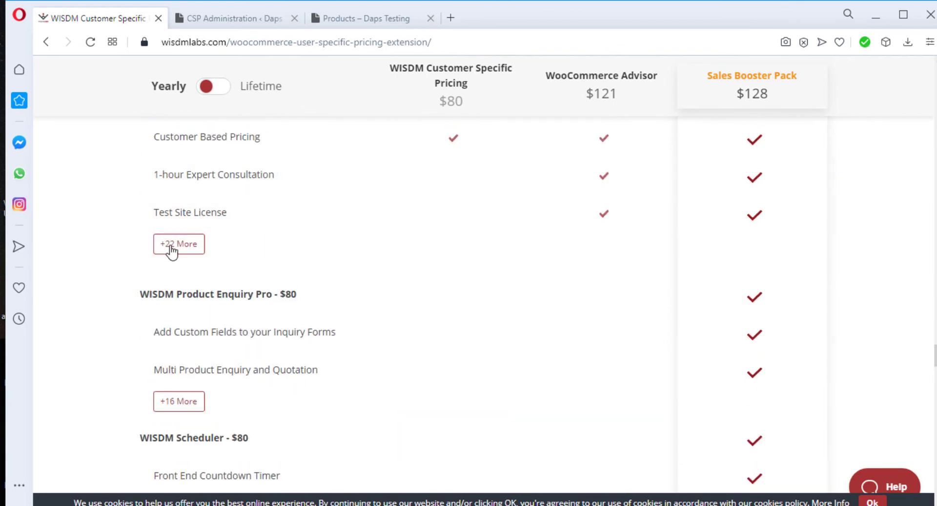
pyautogui.click(172, 246)
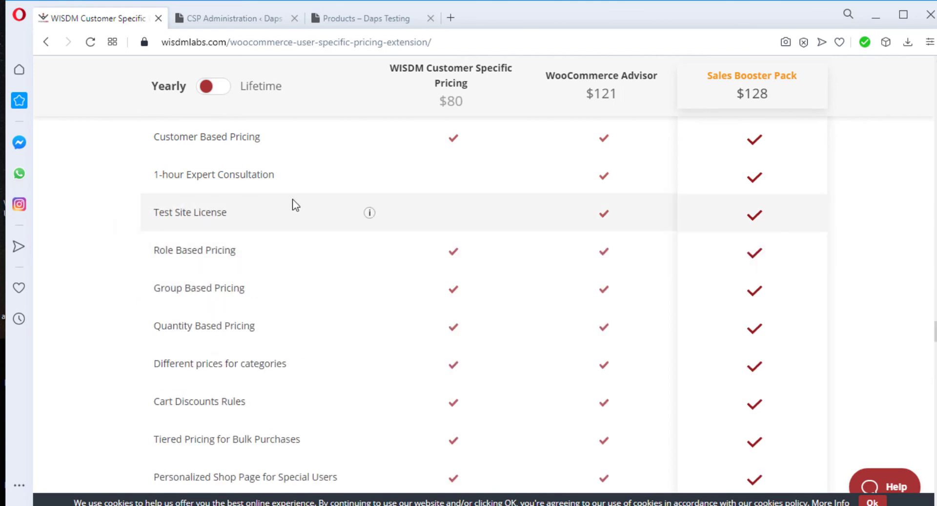
# Expand the remaining features of WISDM Product Catalog Manager and WISDM Scheduler in the plan comparison.
pyautogui.scroll(-10, 567, 253)
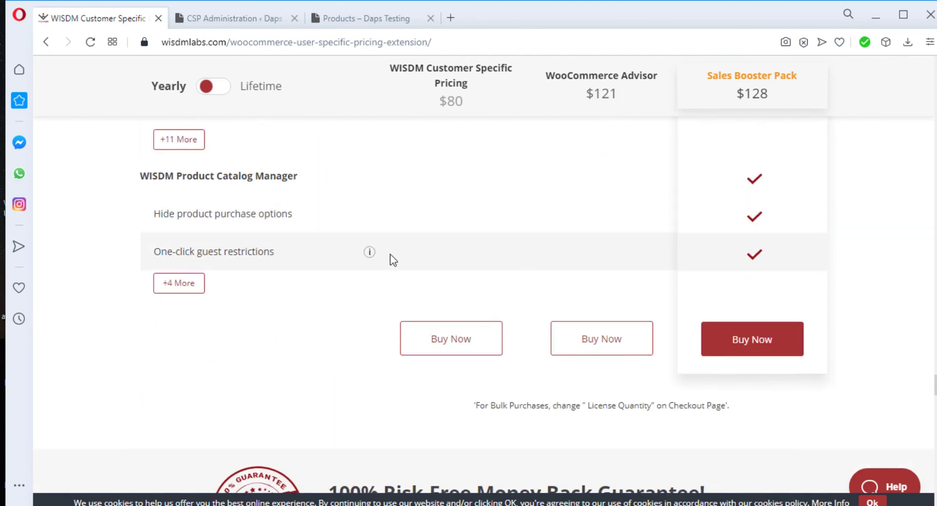
pyautogui.click(167, 285)
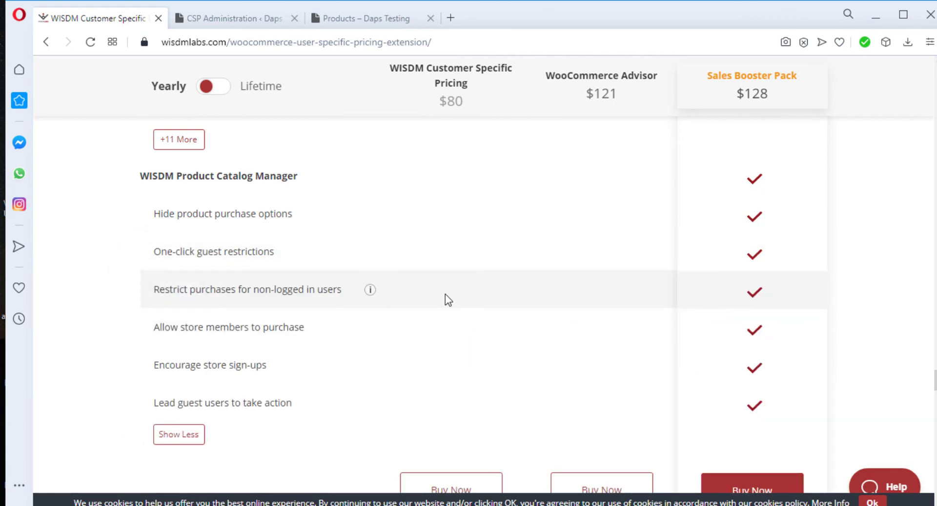
pyautogui.scroll(-3, 445, 296)
pyautogui.scroll(7, 444, 293)
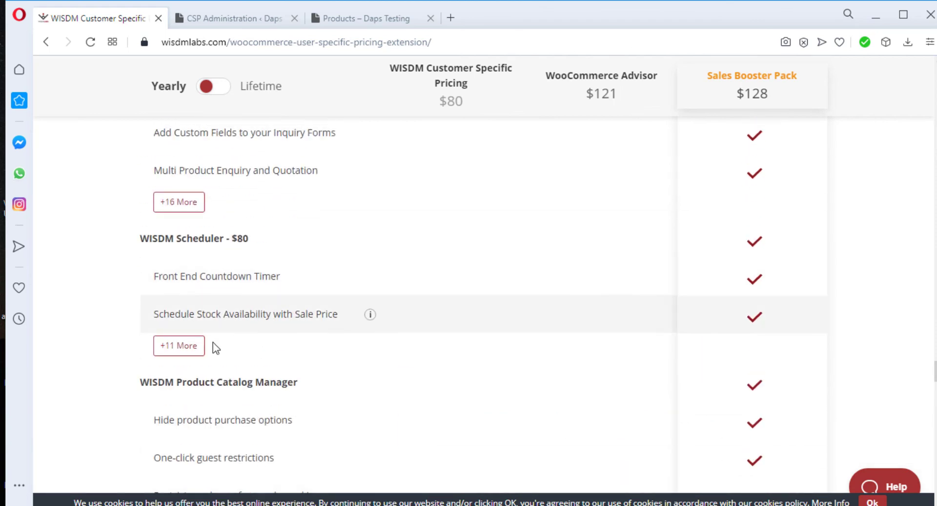
pyautogui.click(182, 346)
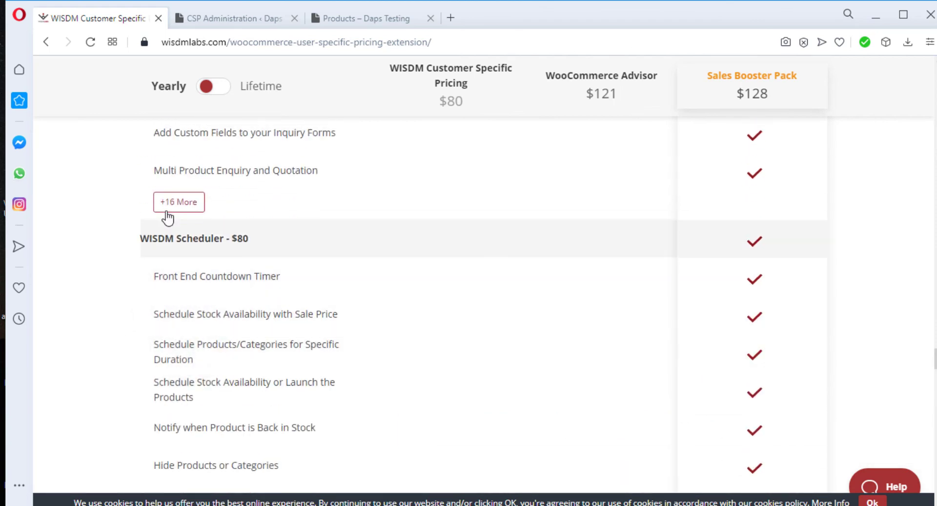
# Expand the 16 further inquiry and quotation features in the plan comparison and read on through the WISDM Scheduler and Product Catalog Manager features.
pyautogui.click(165, 202)
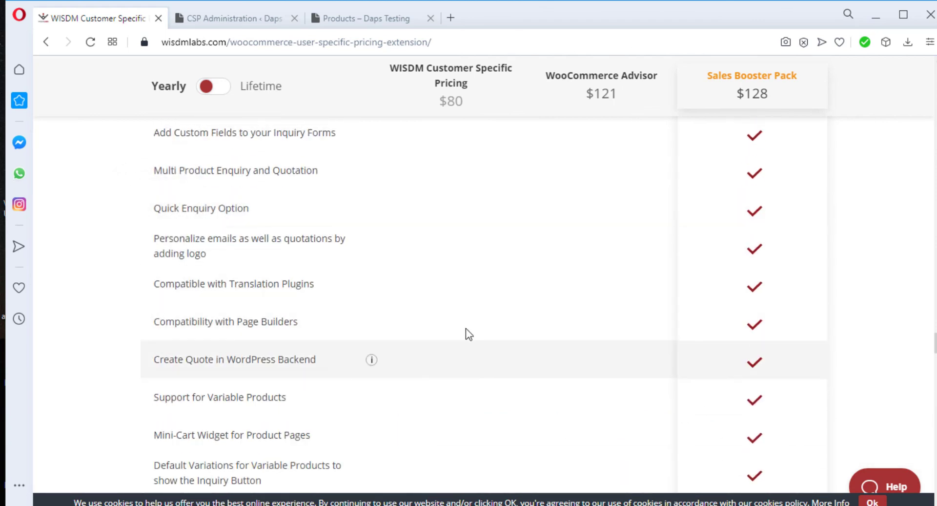
pyautogui.scroll(-8, 452, 317)
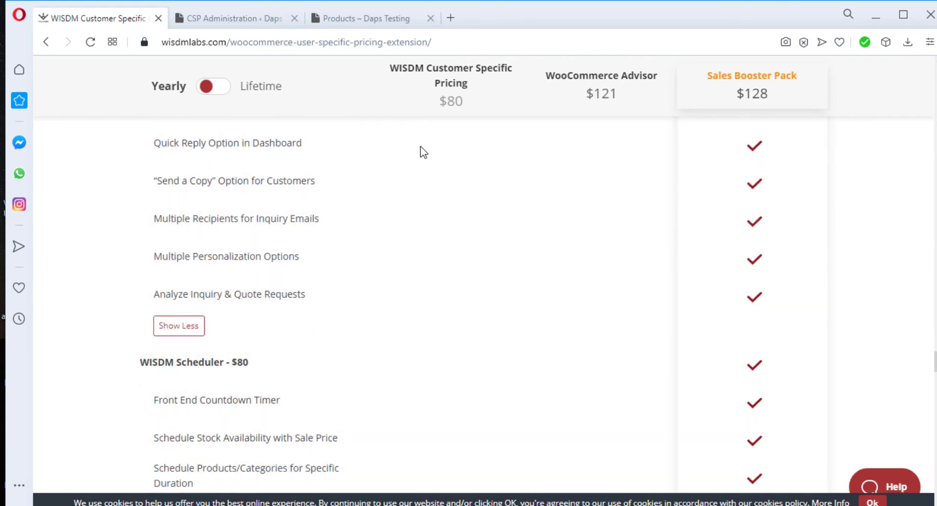
pyautogui.scroll(-3, 375, 382)
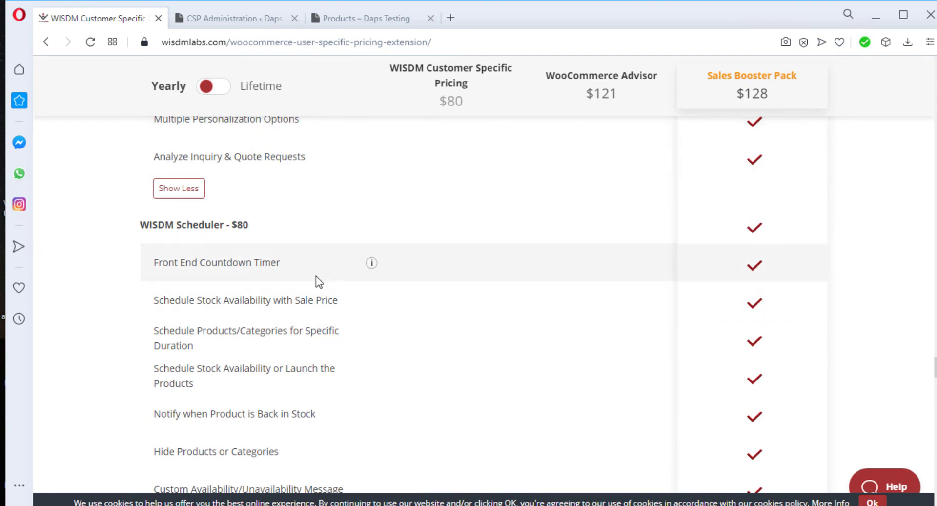
pyautogui.scroll(-5, 315, 280)
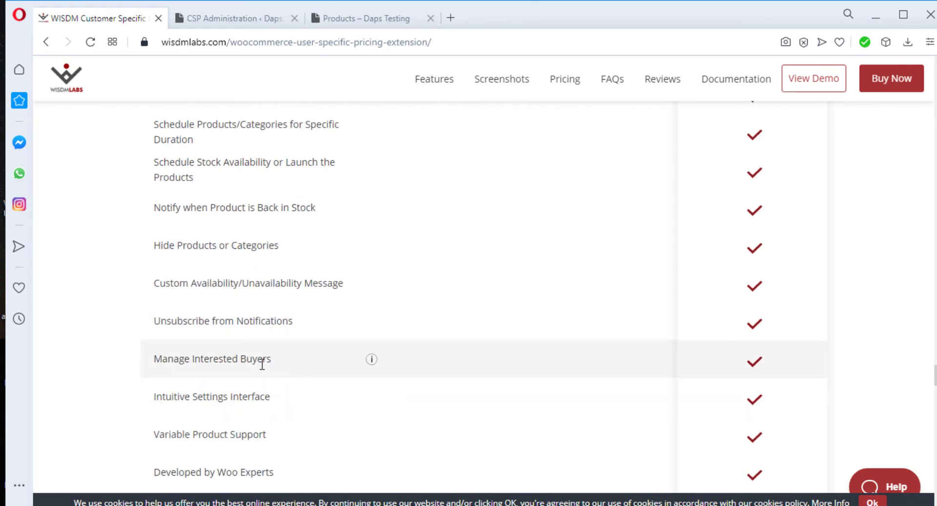
pyautogui.scroll(-10, 746, 244)
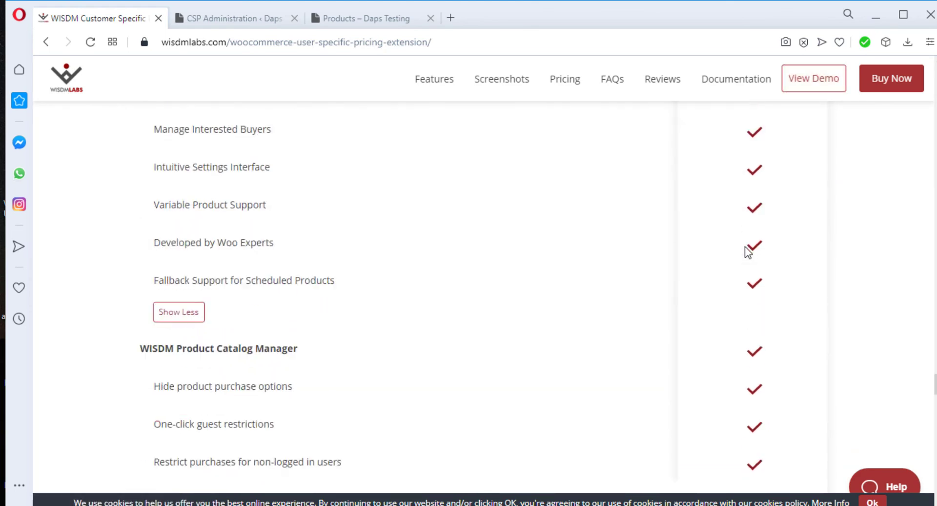
pyautogui.scroll(-4, 745, 241)
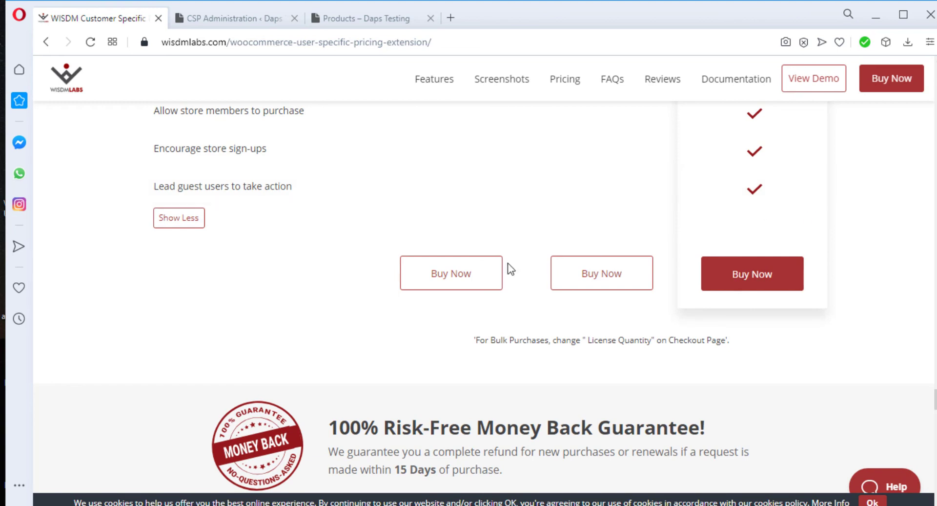
# Take the yearly Sales Booster Pack from the plan comparison to the checkout.
pyautogui.scroll(2, 537, 271)
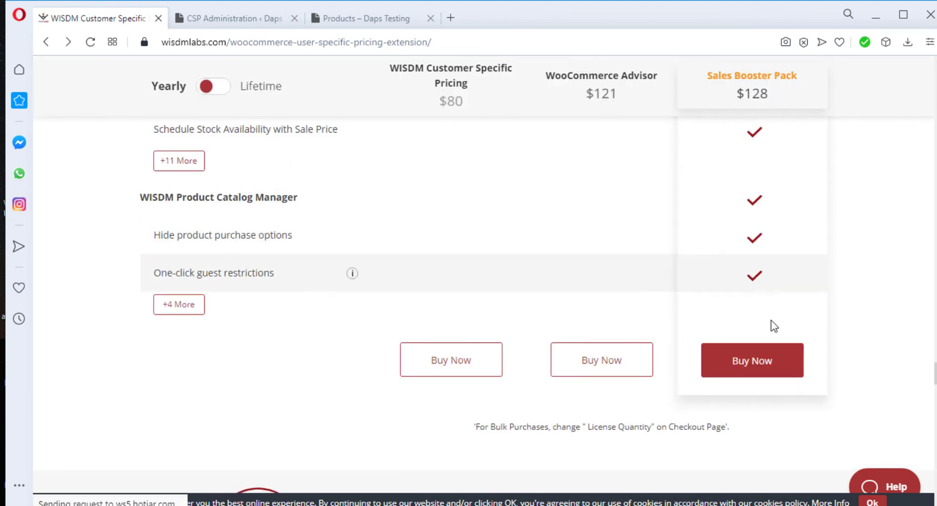
pyautogui.click(750, 359)
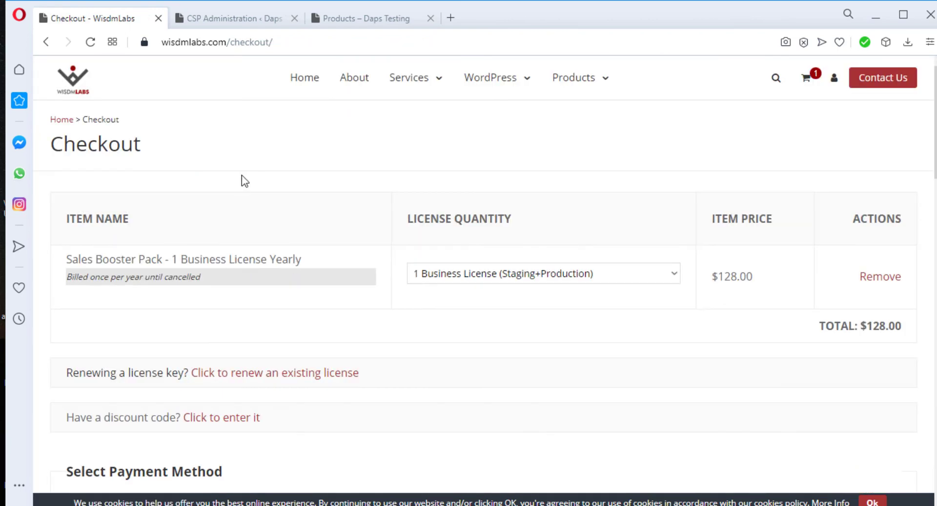
# Apply the discount code dapsdiary5 to the Sales Booster Pack order at checkout.
pyautogui.click(218, 419)
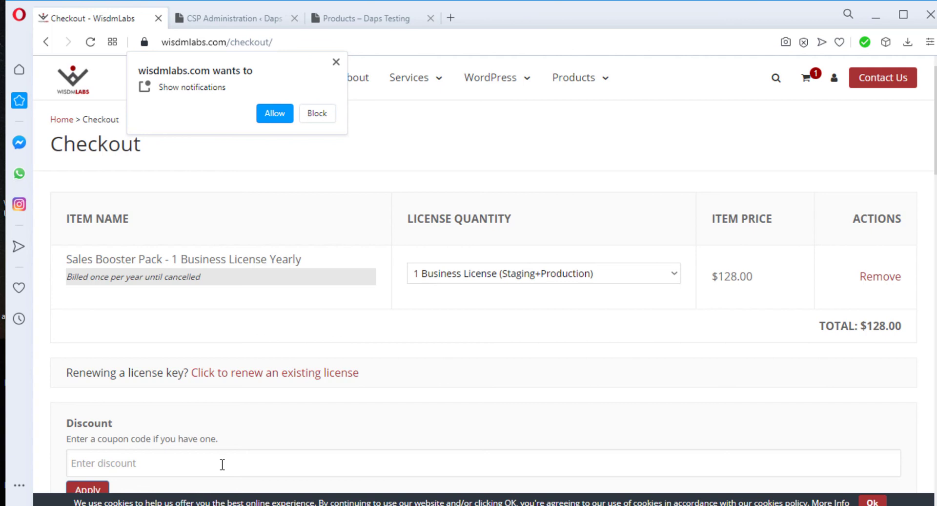
pyautogui.click(222, 464)
pyautogui.write('dapsdiary5')
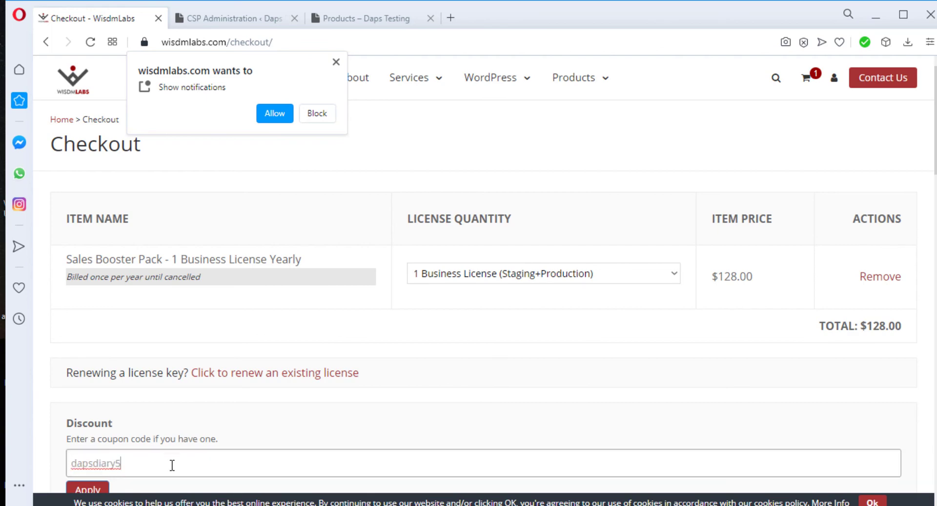
pyautogui.scroll(-5, 195, 466)
pyautogui.click(92, 247)
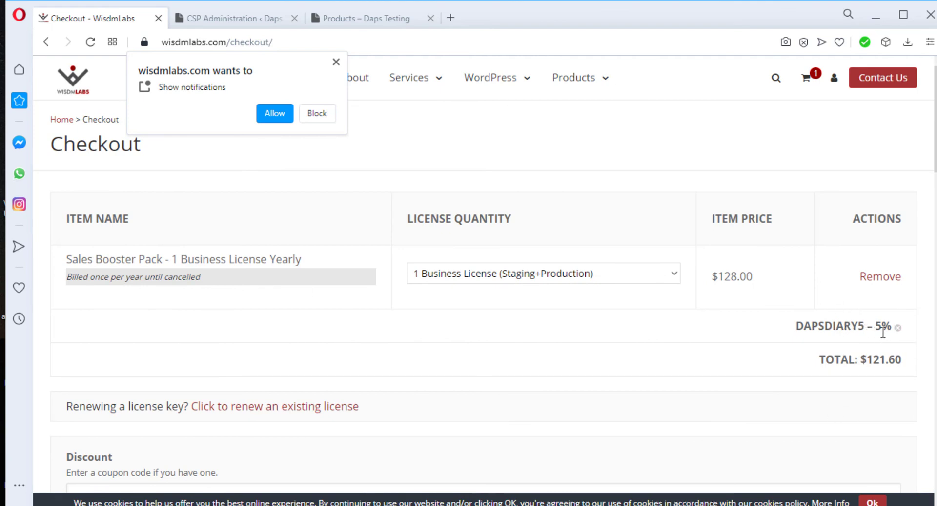
# Review the checkout's payment and login options, choose PayPal as the payment method, and return to the order summary.
pyautogui.scroll(-8, 696, 280)
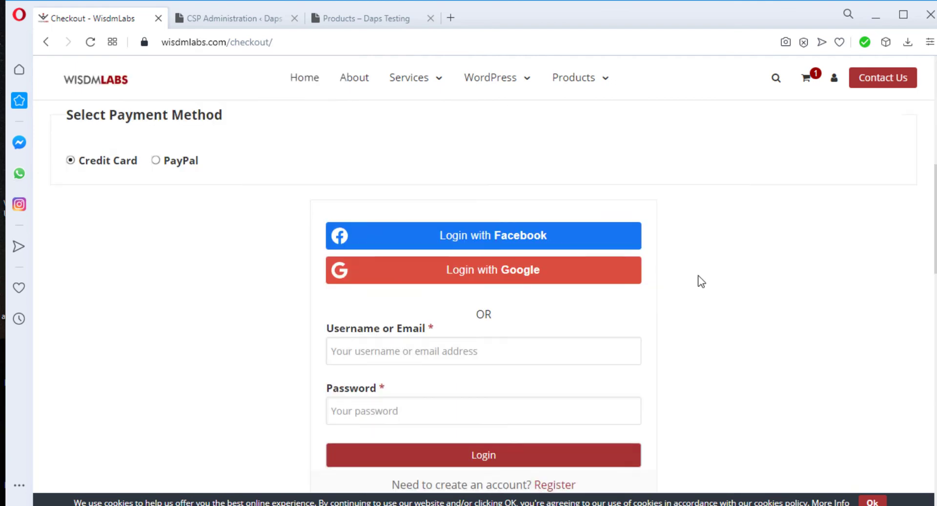
pyautogui.scroll(4, 696, 280)
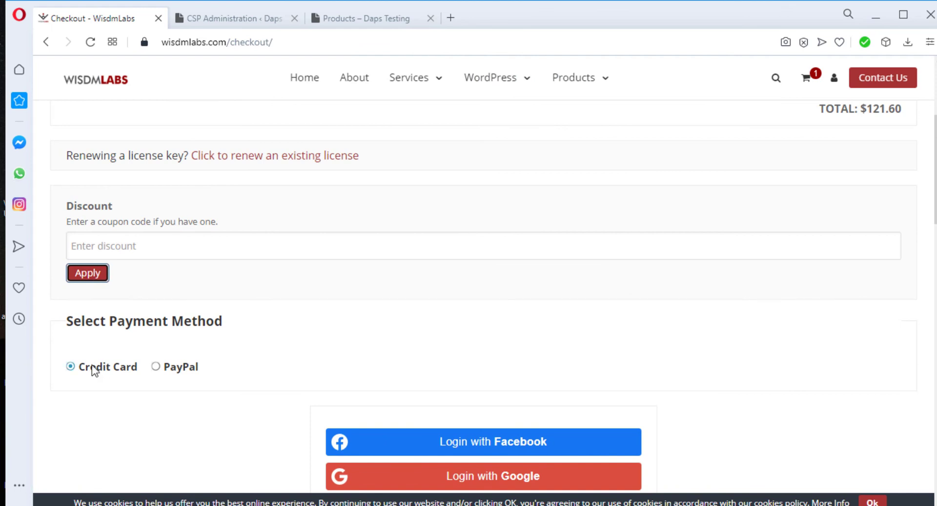
pyautogui.click(156, 367)
pyautogui.scroll(-5, 424, 307)
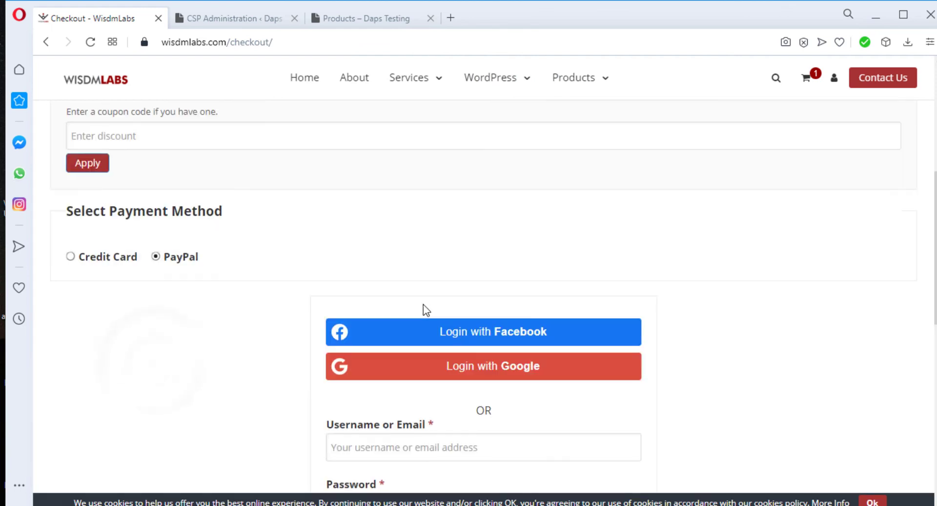
pyautogui.scroll(10, 305, 326)
pyautogui.scroll(1, 306, 325)
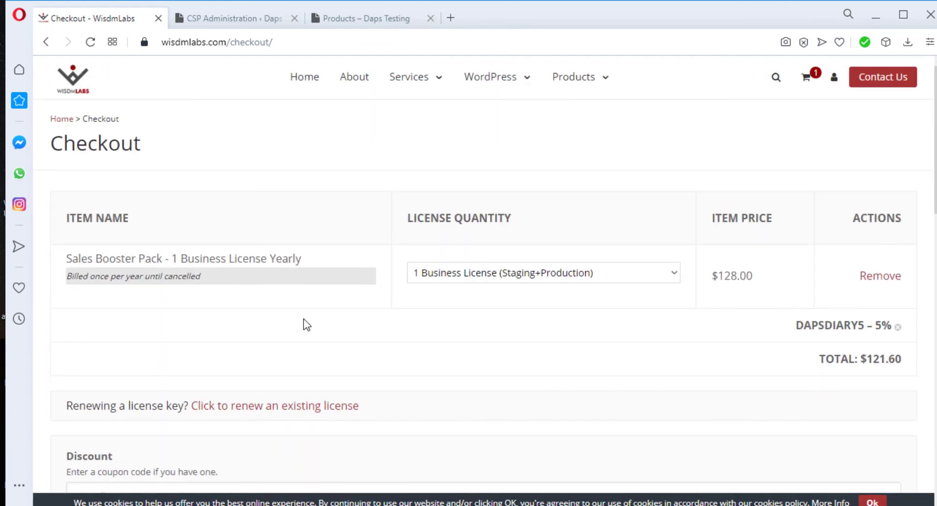